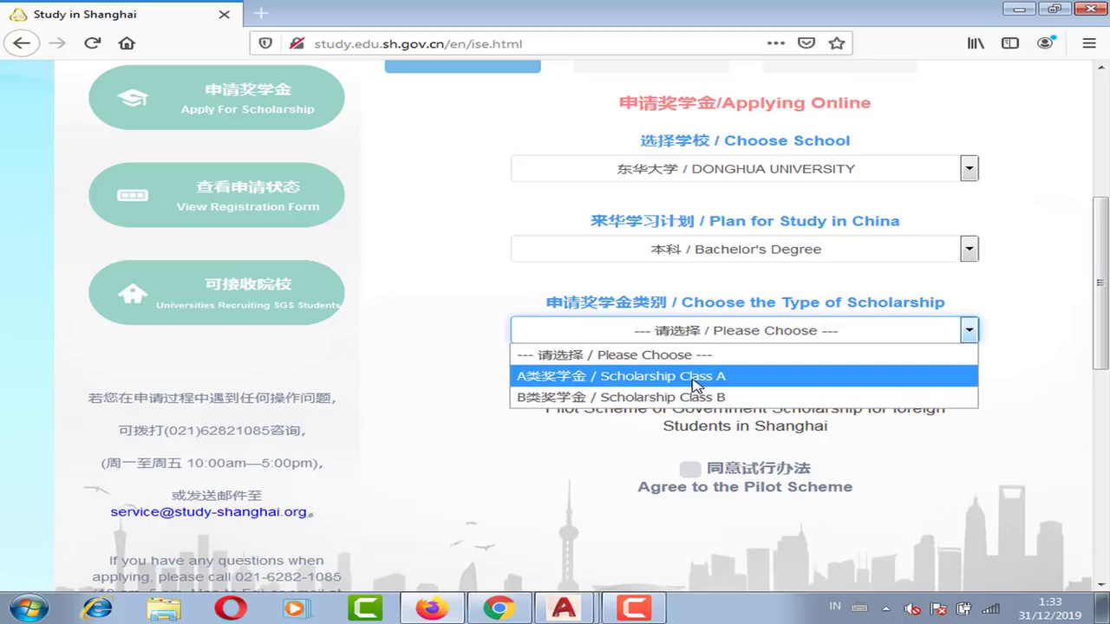
Step: Choose Scholarship Class A as the type of scholarship for the Donghua University bachelor's application
click(693, 376)
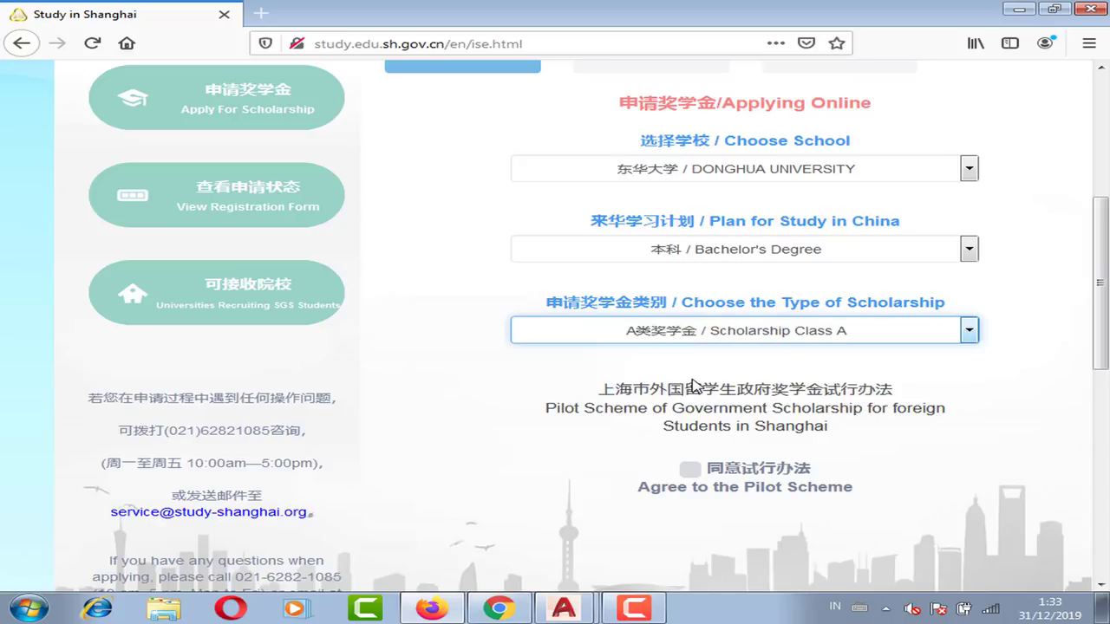
click(767, 335)
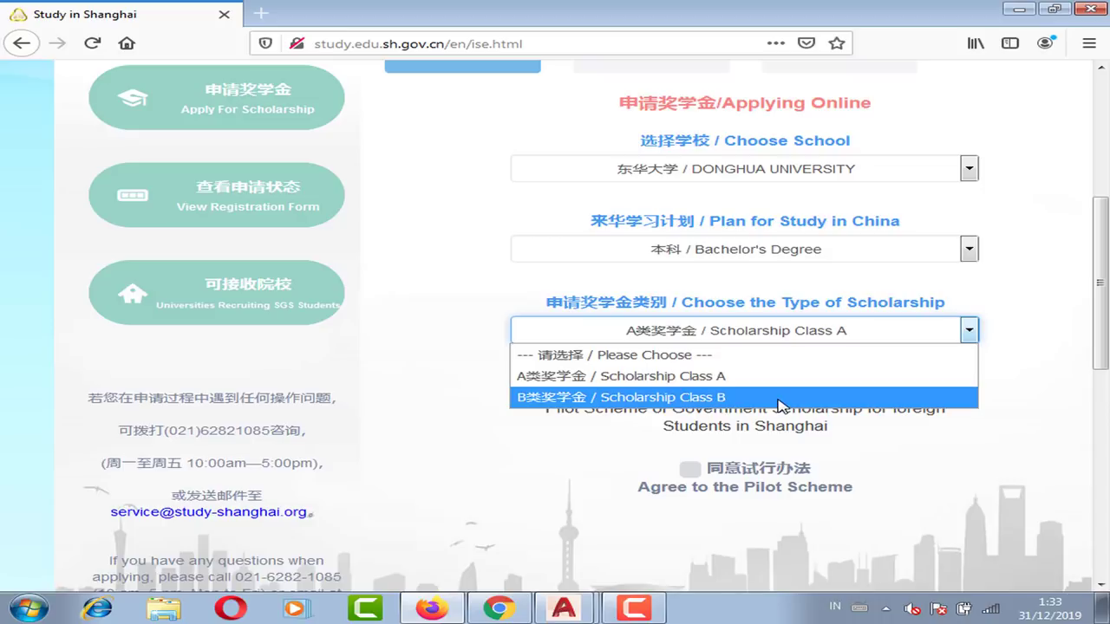
click(700, 378)
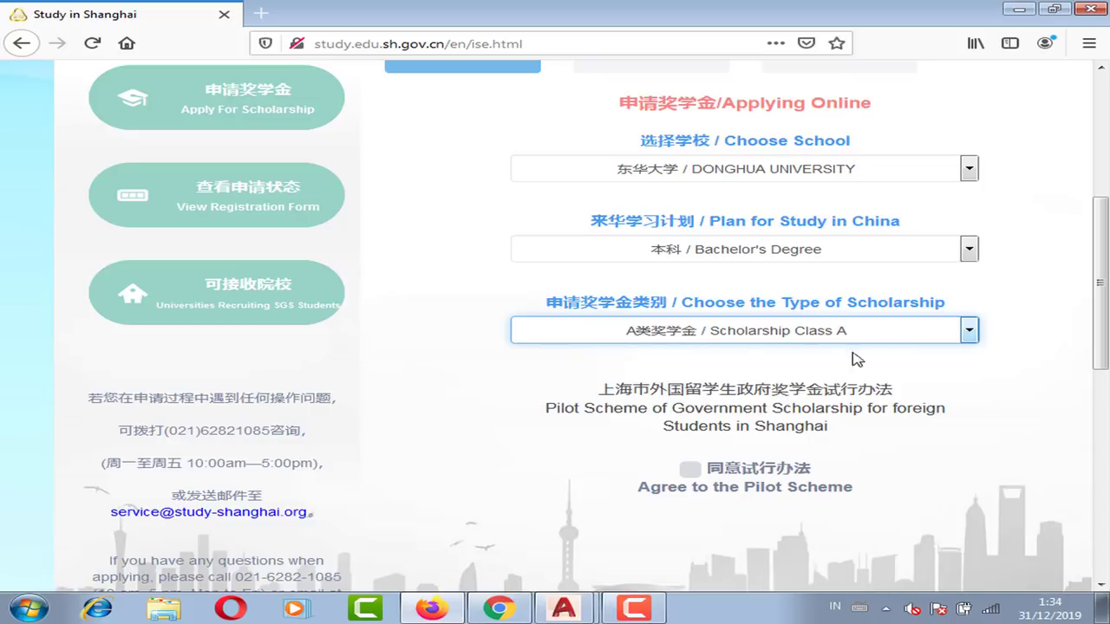
Step: Agree to the Pilot Scheme and continue to the next stage of the scholarship application
scroll(749, 318, down, 2)
click(690, 303)
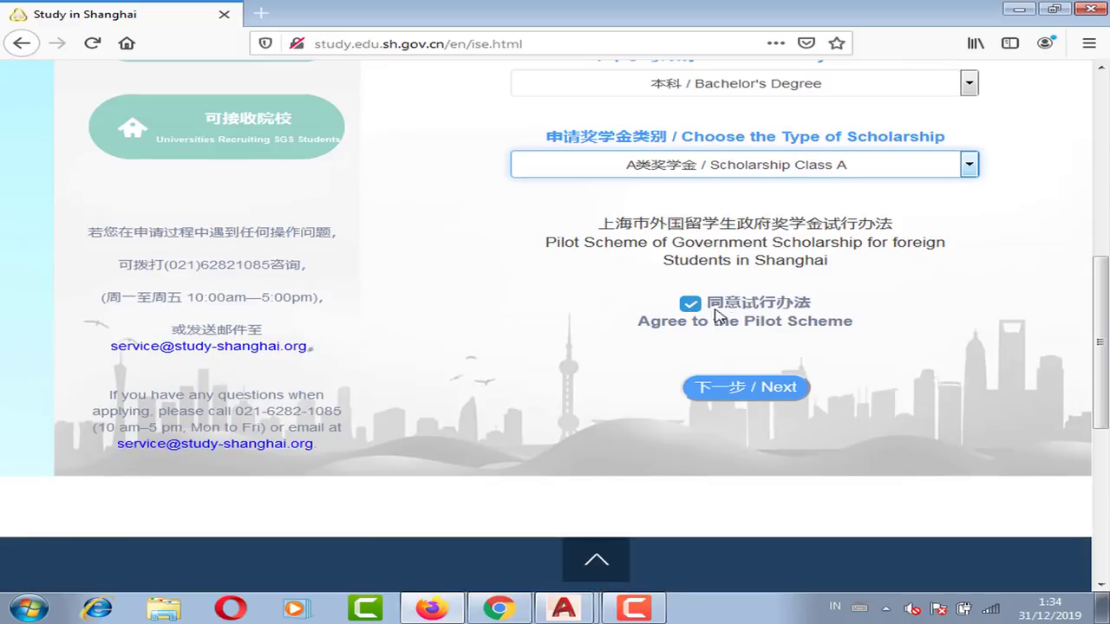
click(777, 390)
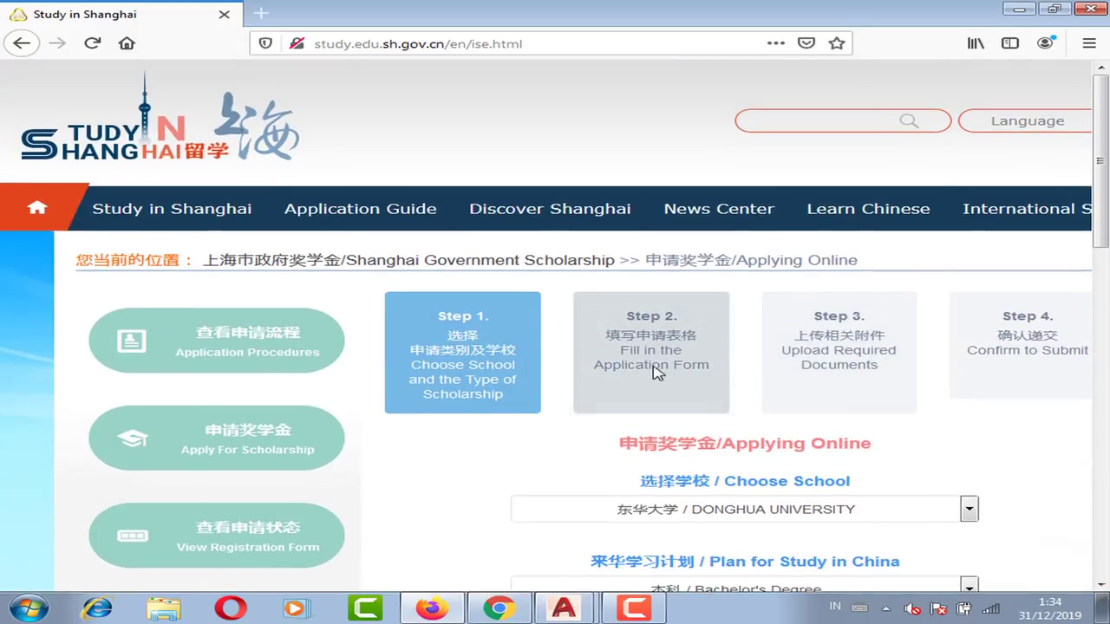
Step: Switch to Chrome's Study in Shanghai page and bring up the Basic Information section of the application form
click(516, 607)
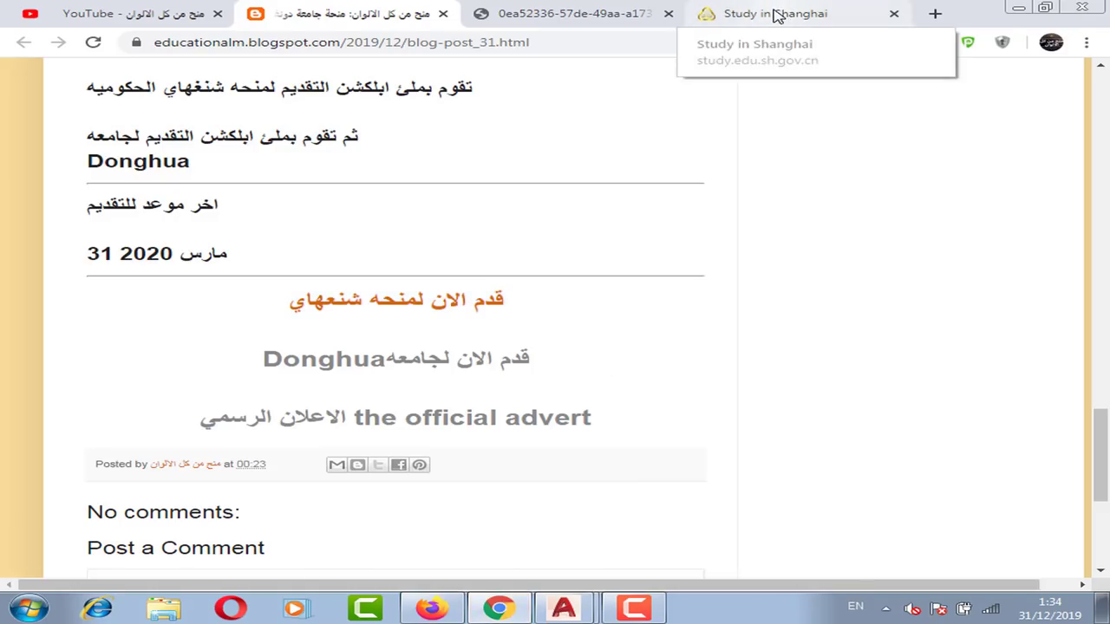
click(773, 13)
scroll(501, 365, down, 2)
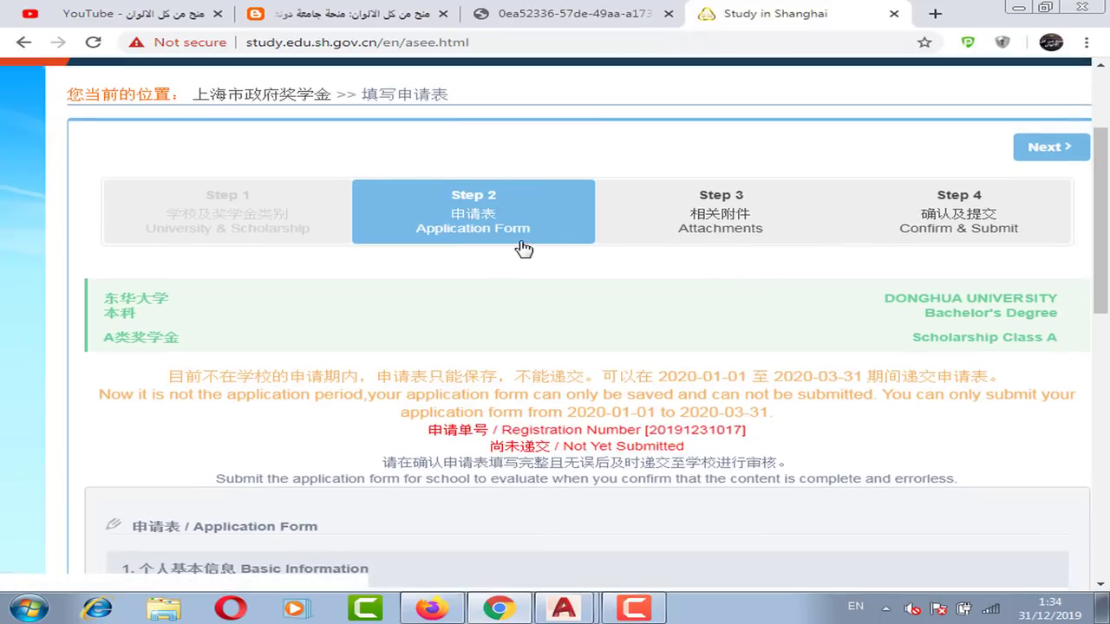
scroll(520, 254, down, 1)
scroll(468, 264, down, 3)
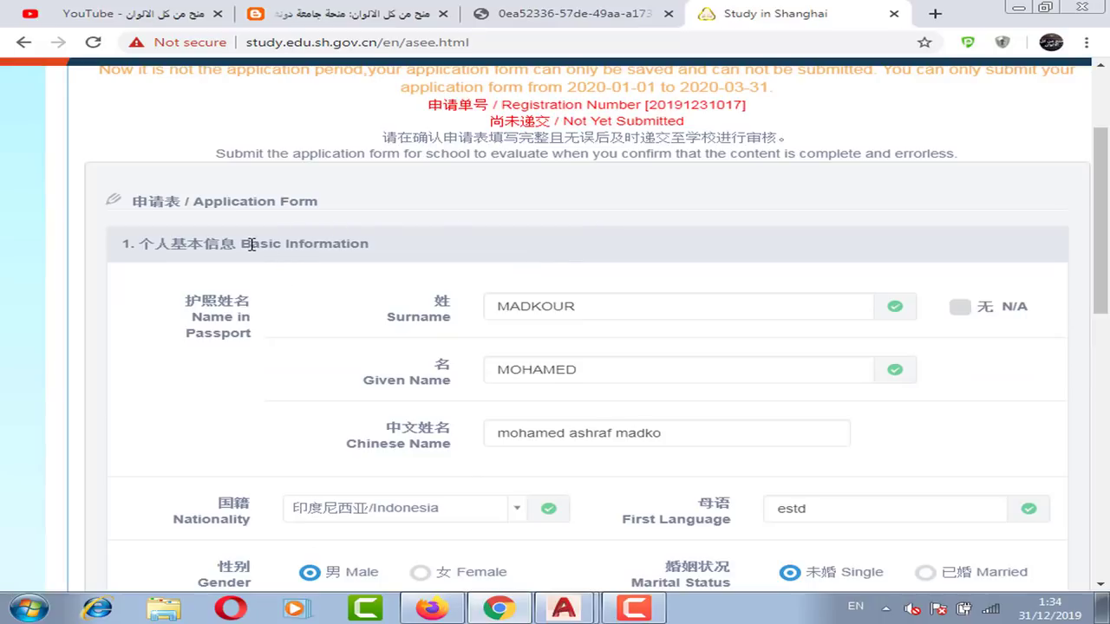
Step: Examine the Basic Information fields, from the passport name through passport details and recent visas to China
scroll(412, 299, down, 1)
scroll(582, 331, down, 1)
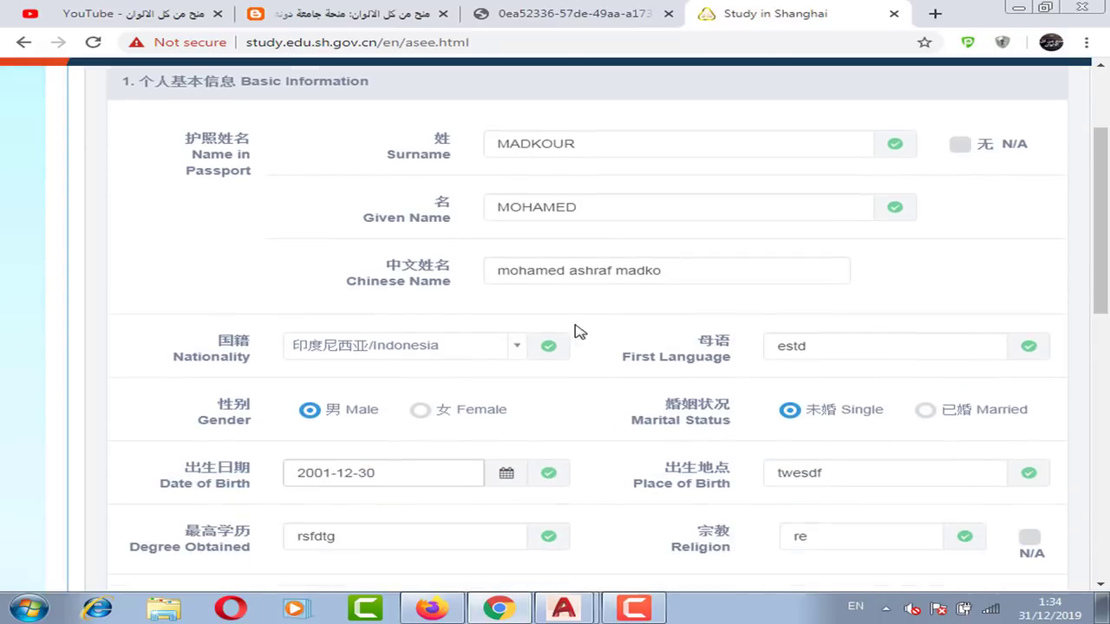
scroll(652, 353, down, 1)
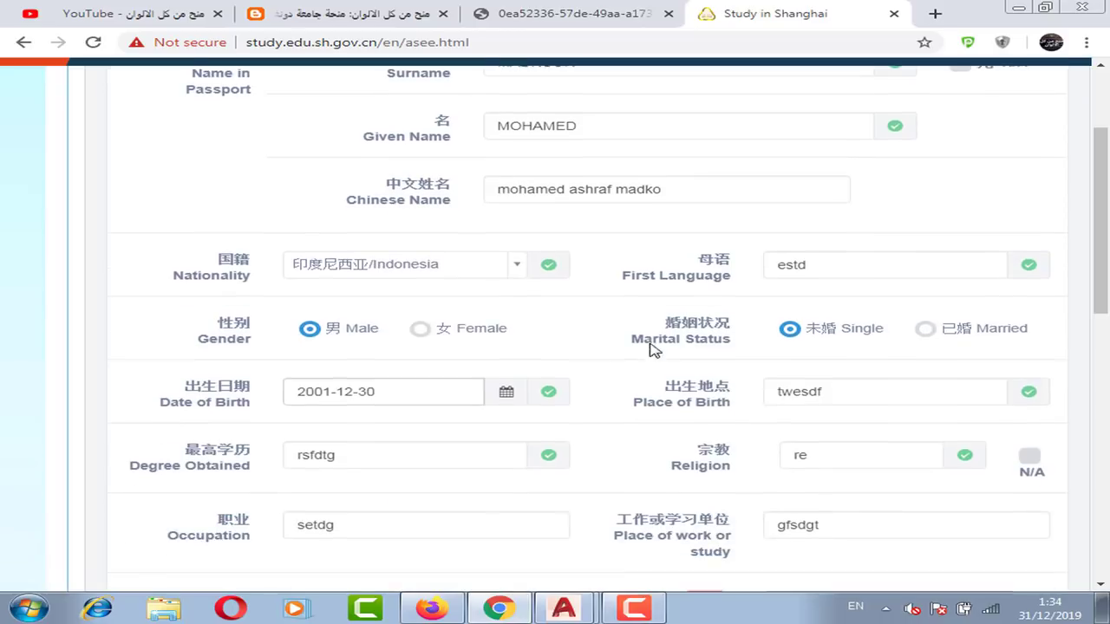
scroll(652, 353, down, 1)
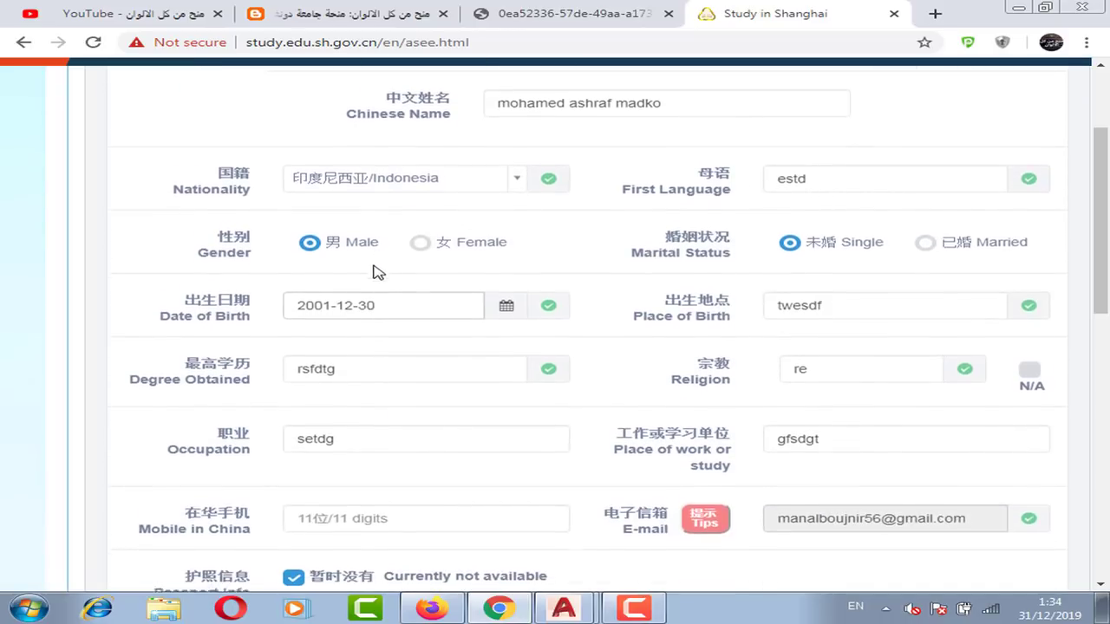
scroll(625, 216, down, 1)
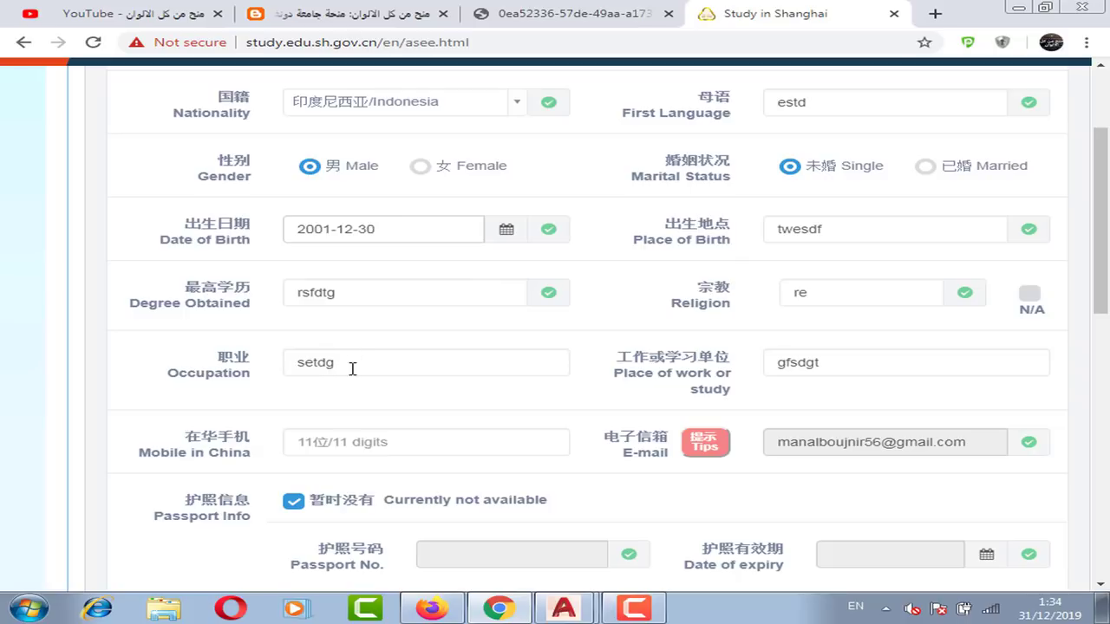
scroll(570, 427, down, 1)
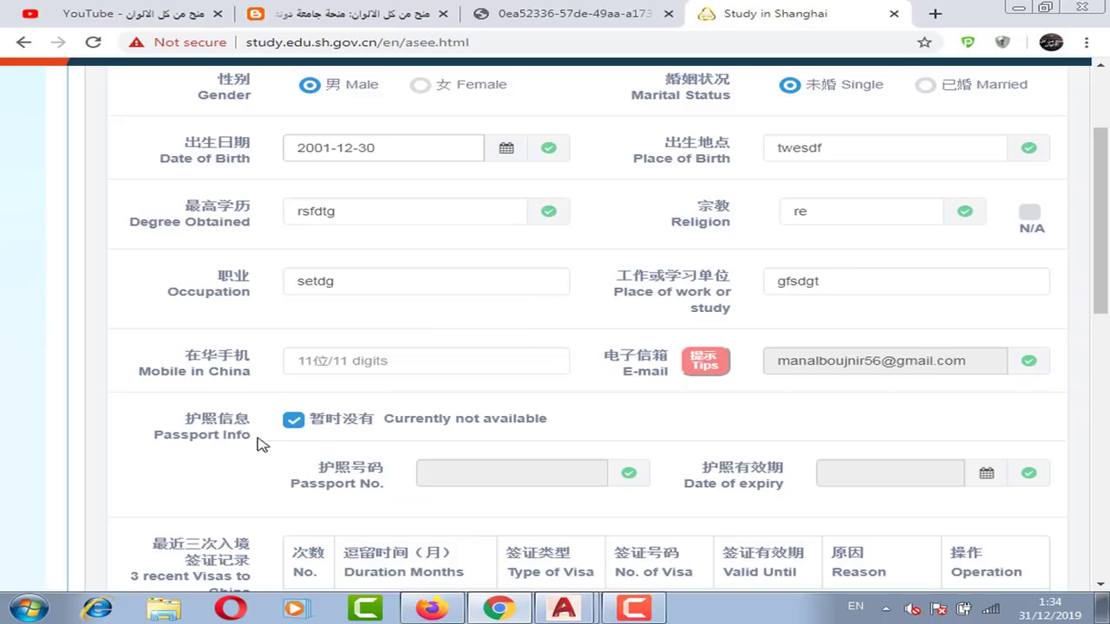
scroll(306, 344, down, 1)
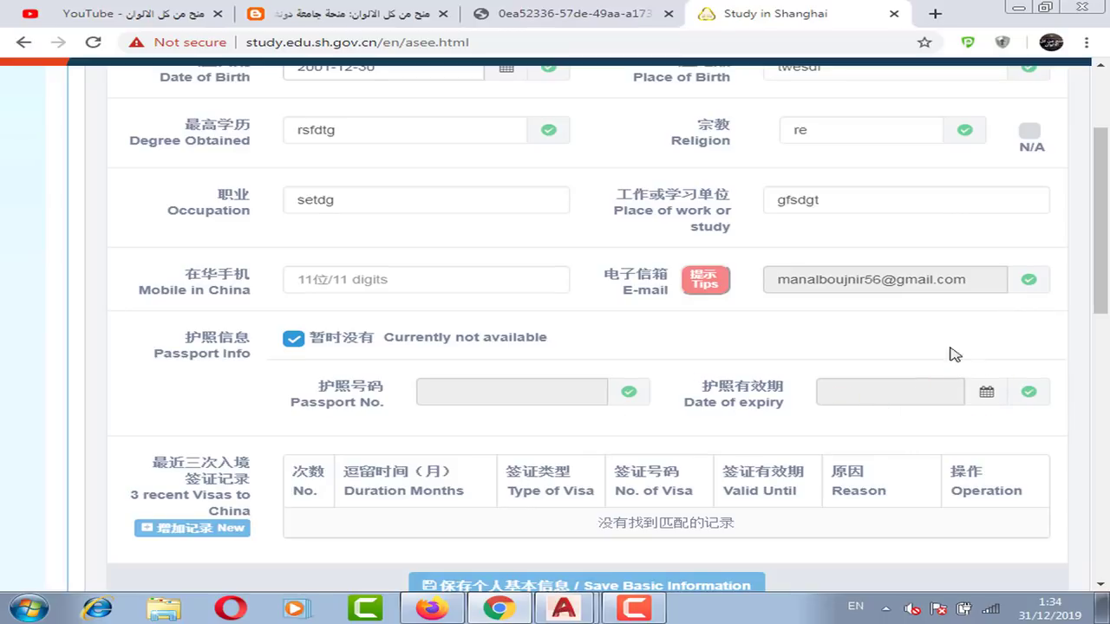
scroll(937, 373, down, 1)
scroll(824, 347, down, 2)
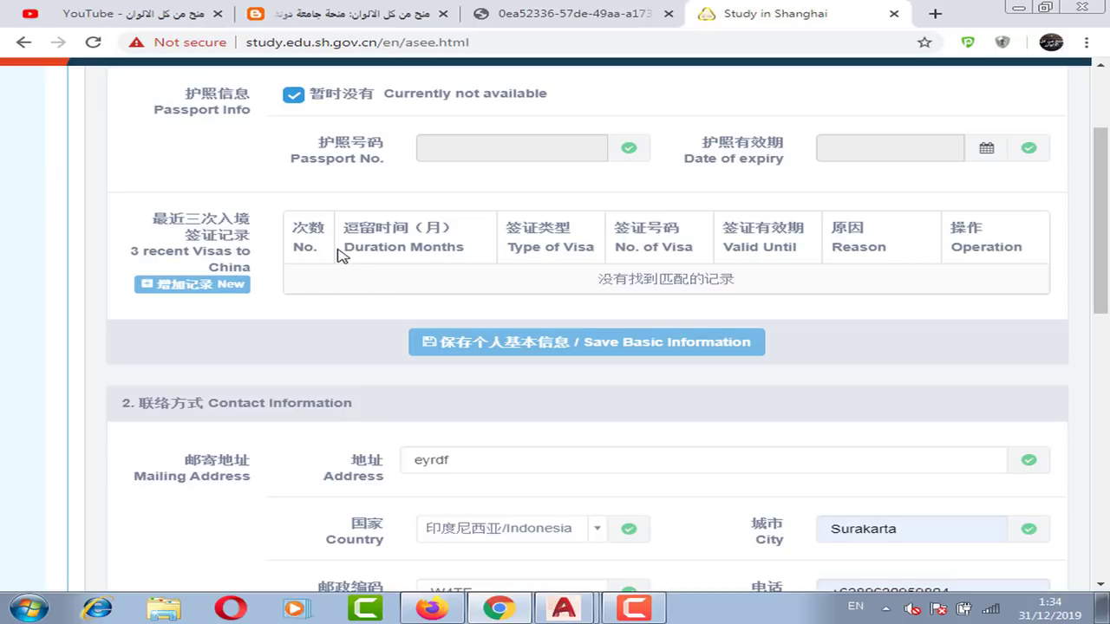
Step: Review the Contact Information section, covering mailing address, permanent address, emergency contact in China and family members
scroll(511, 287, down, 4)
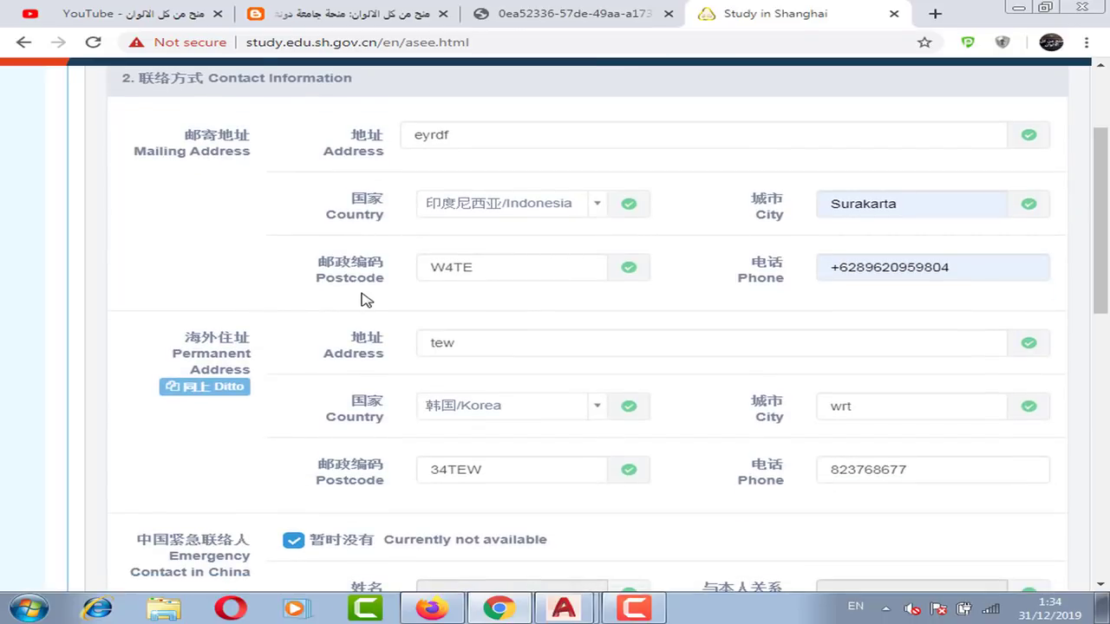
scroll(421, 280, up, 1)
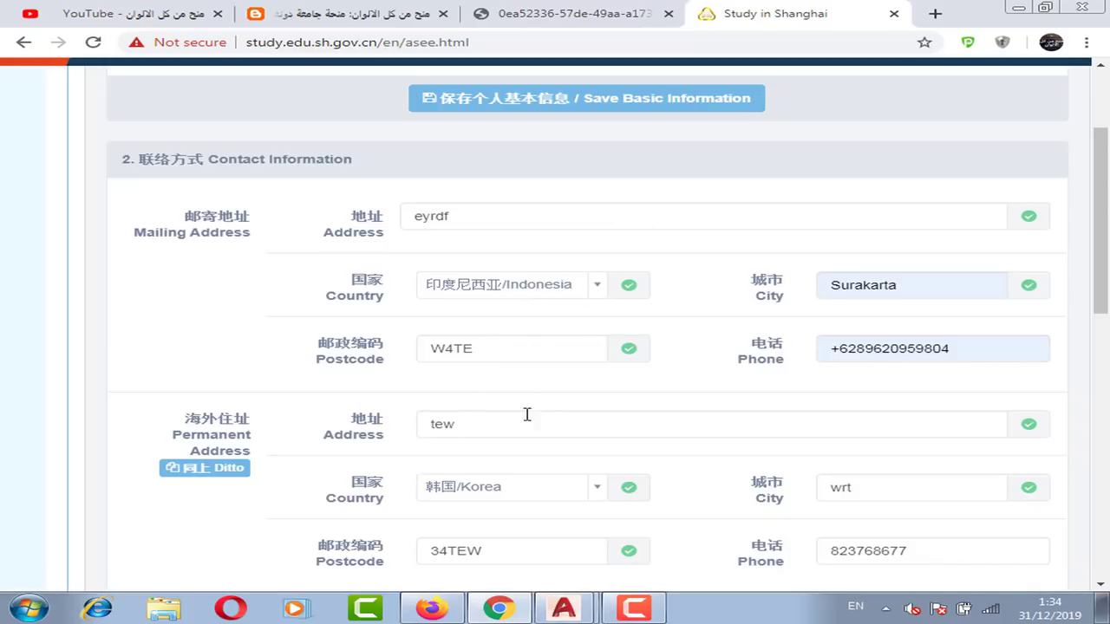
scroll(520, 424, down, 1)
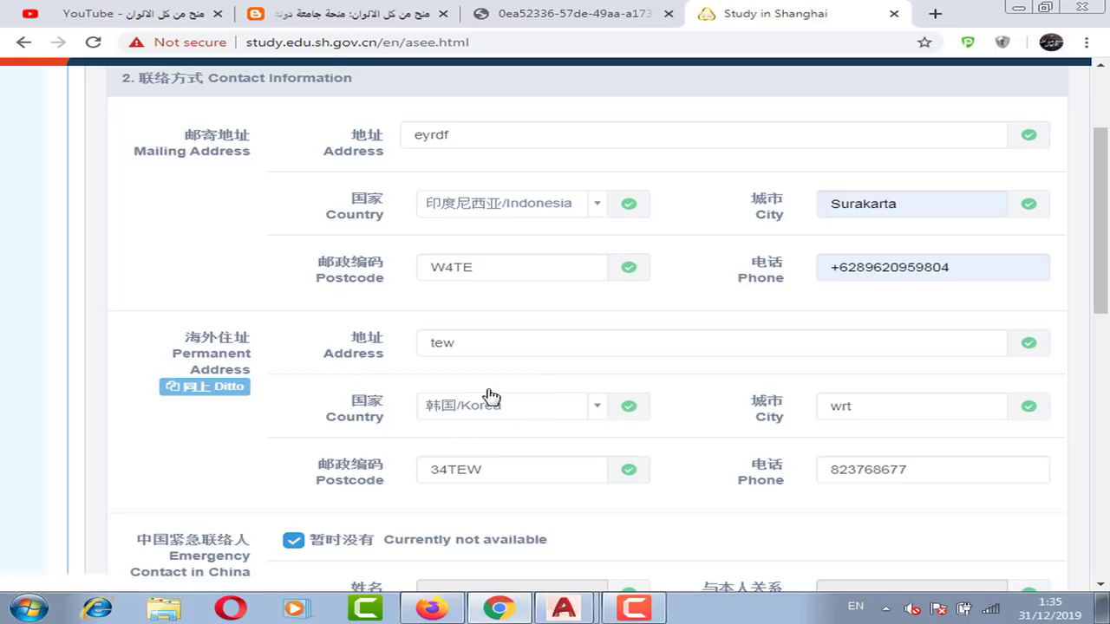
scroll(527, 401, down, 2)
scroll(422, 384, down, 1)
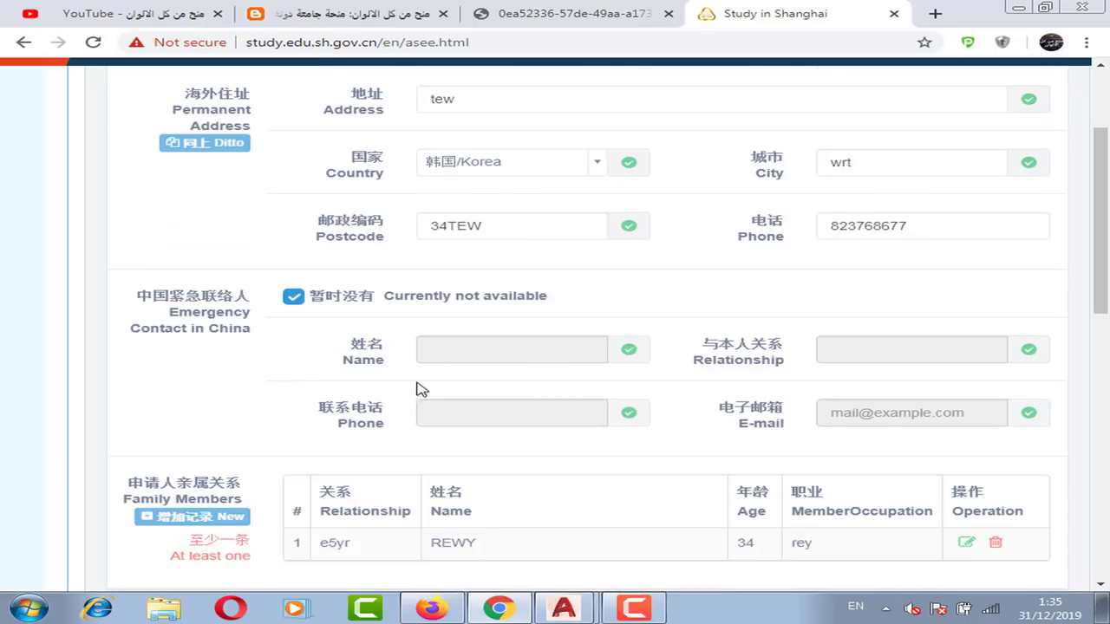
scroll(582, 369, down, 1)
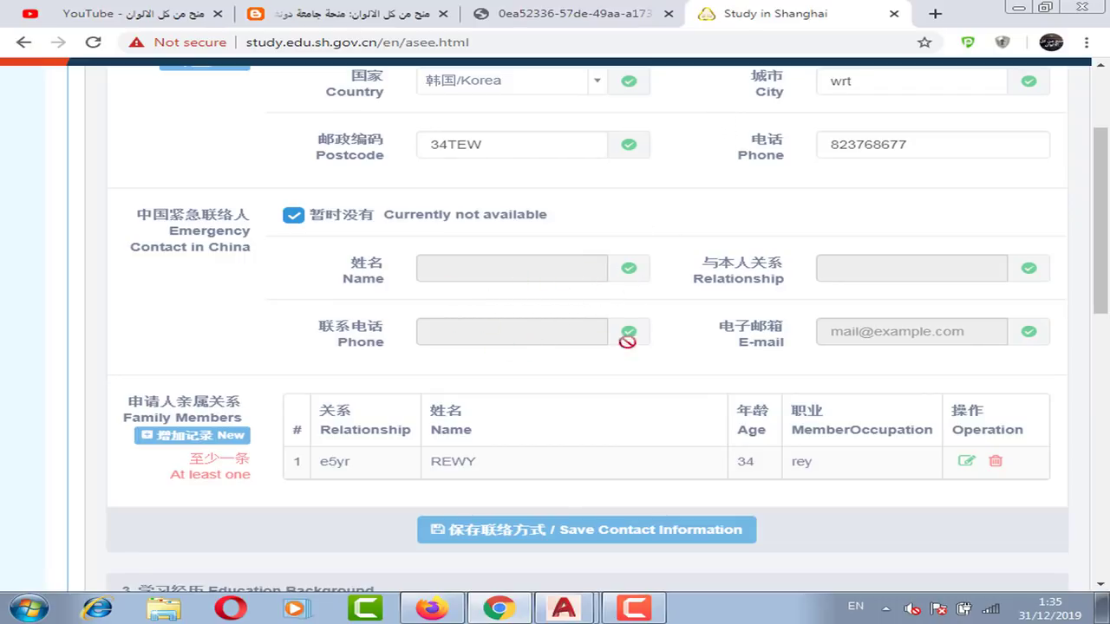
Step: Open a new family member record to view its fields, and close it without saving
click(210, 446)
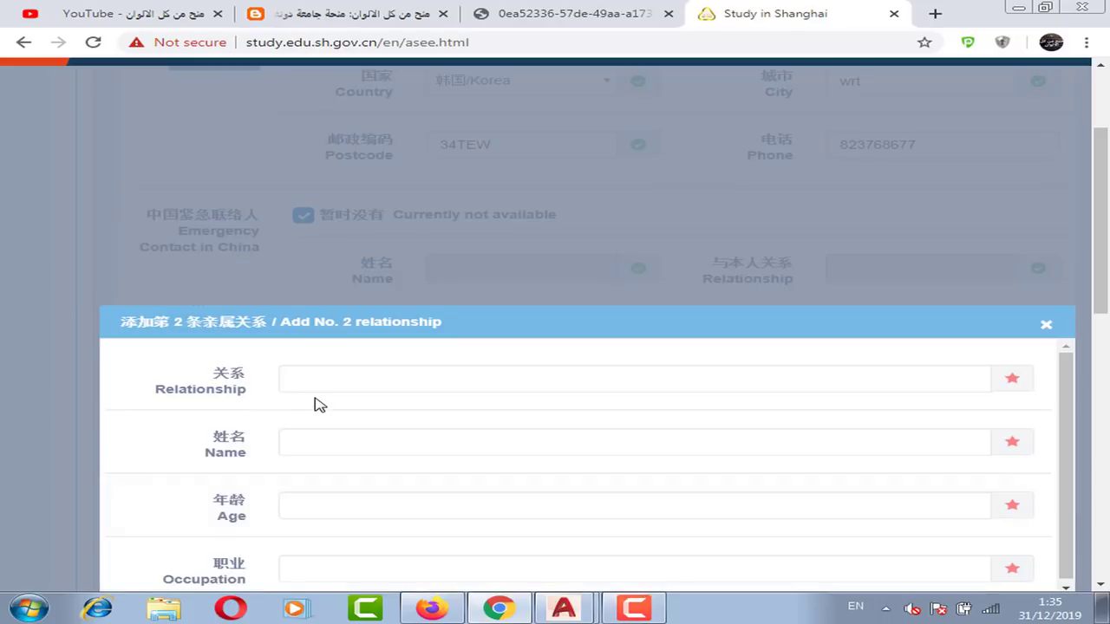
drag(1103, 317, 1105, 345)
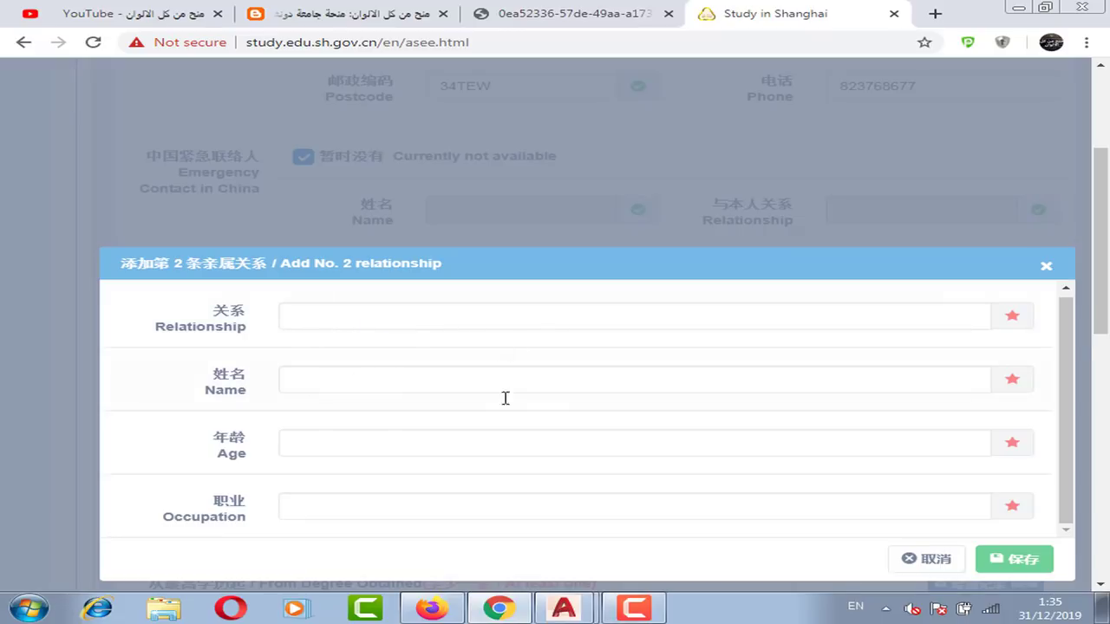
click(1047, 268)
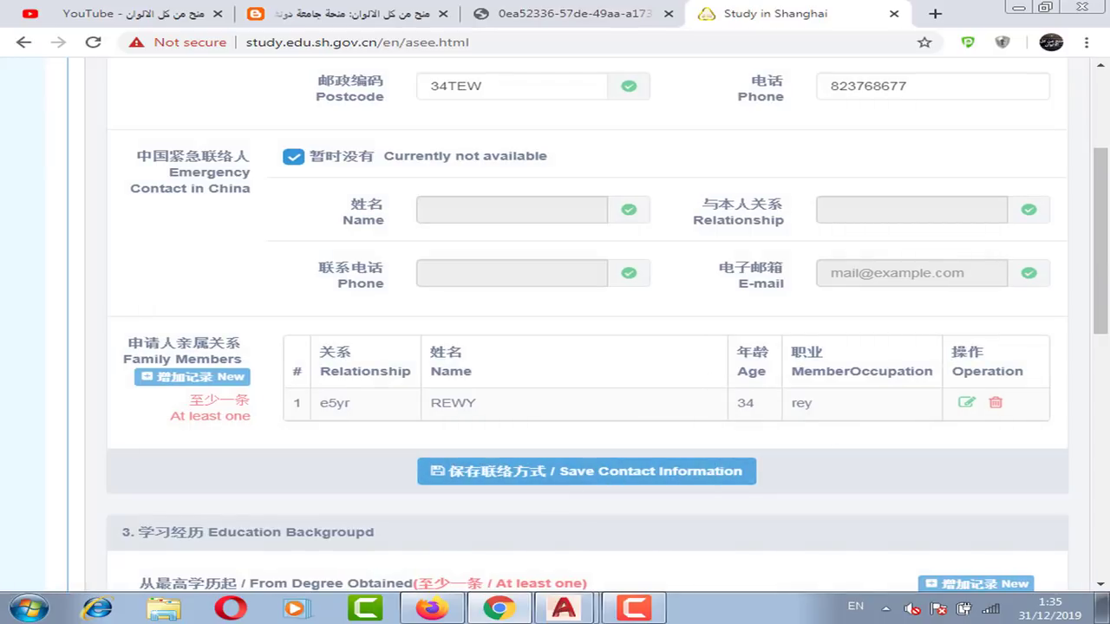
Step: Open a new Education Background record to examine its institute, duration, major and diploma fields, and close it unsaved
drag(1102, 274, 1107, 396)
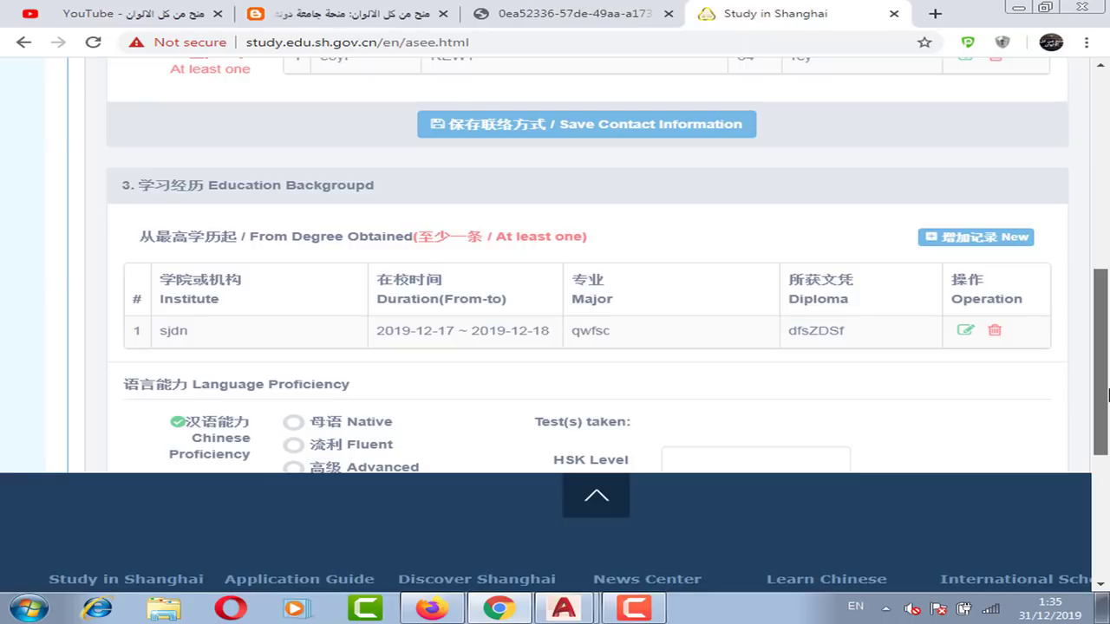
scroll(308, 231, down, 1)
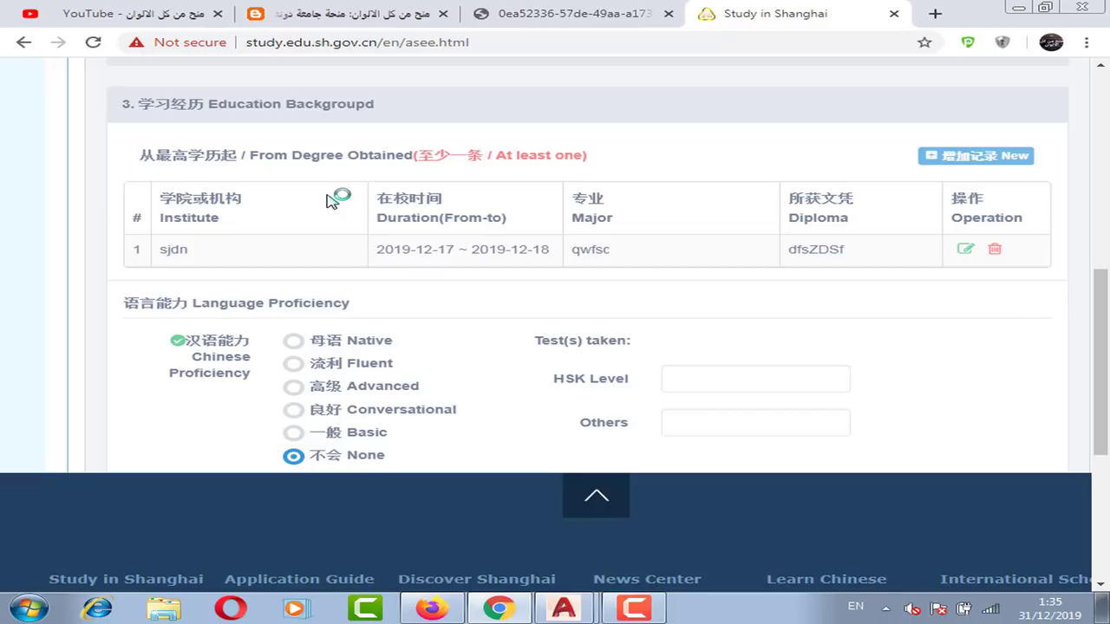
click(992, 157)
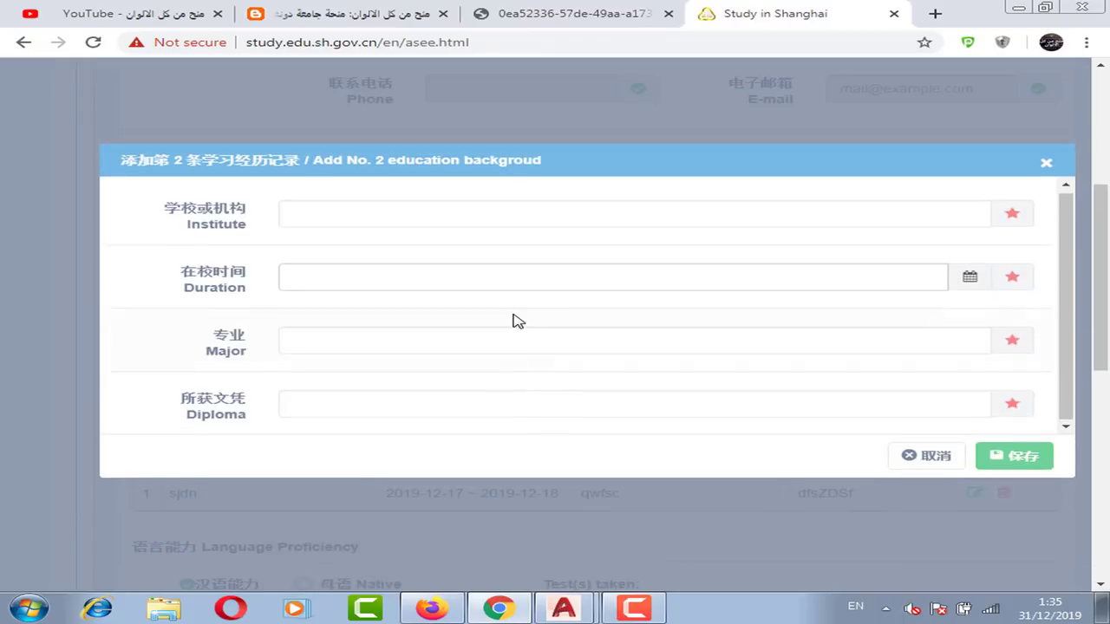
click(357, 223)
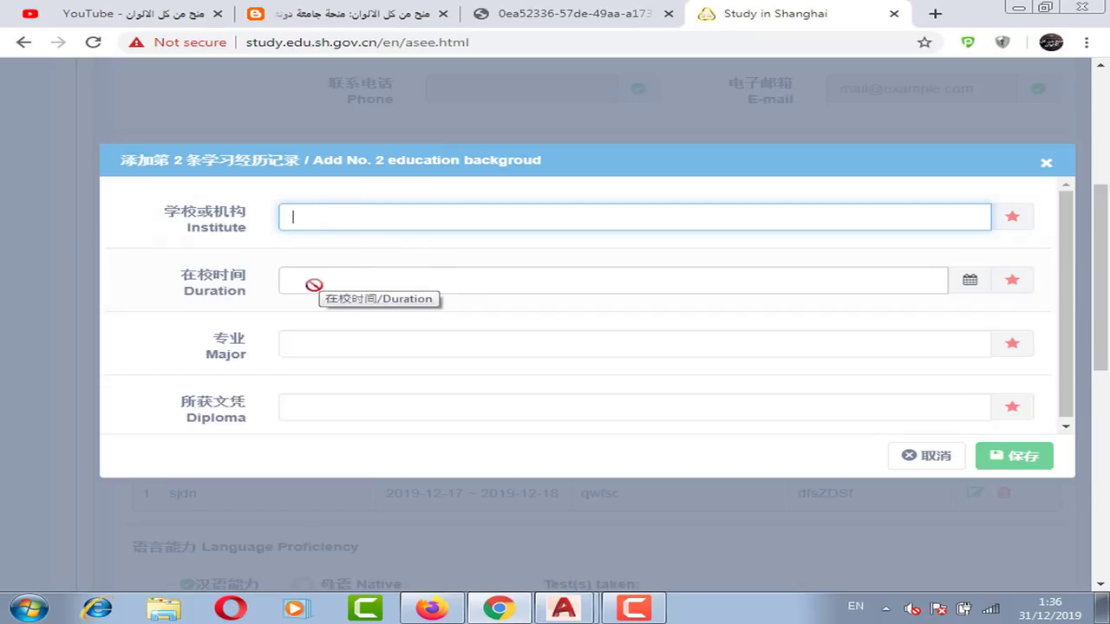
click(303, 345)
click(294, 350)
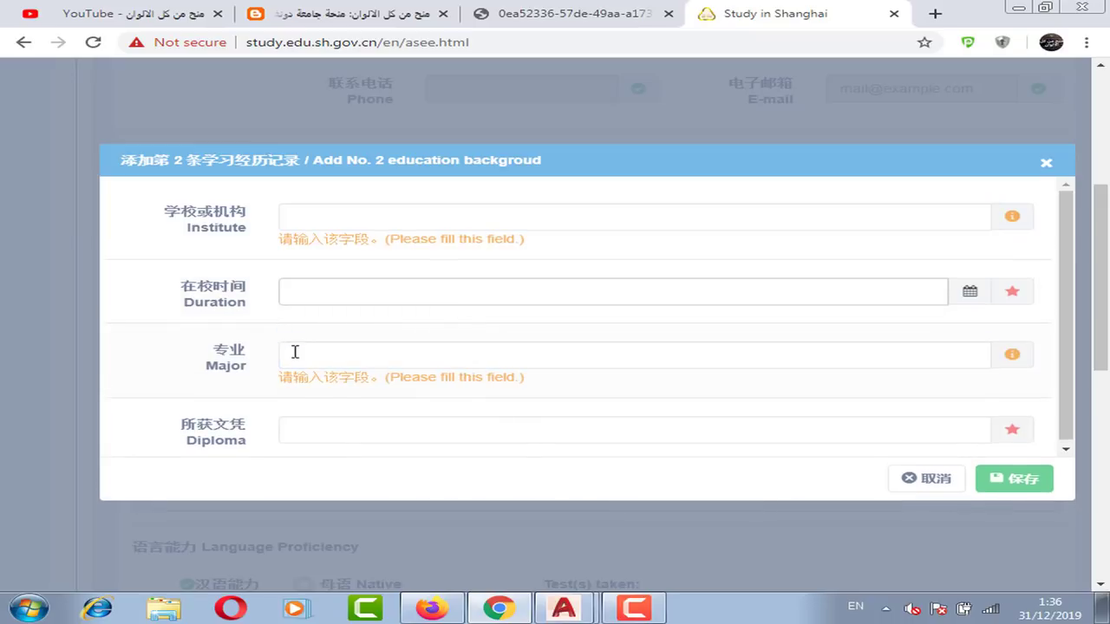
click(297, 428)
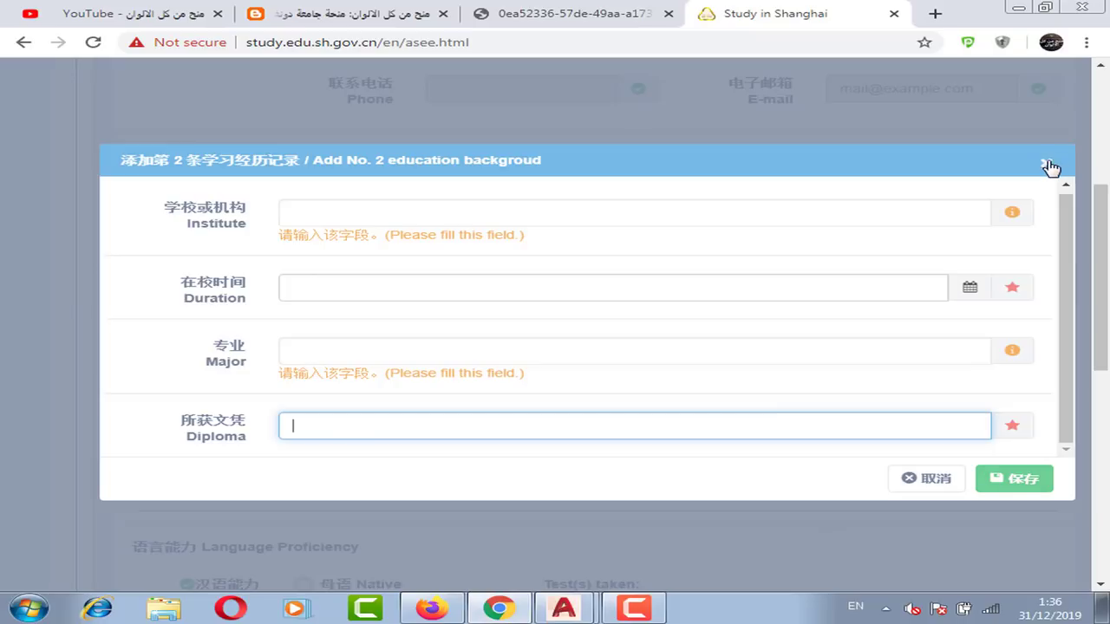
click(1049, 166)
Step: Set the English proficiency to Advanced in the Language Proficiency section
scroll(471, 367, down, 3)
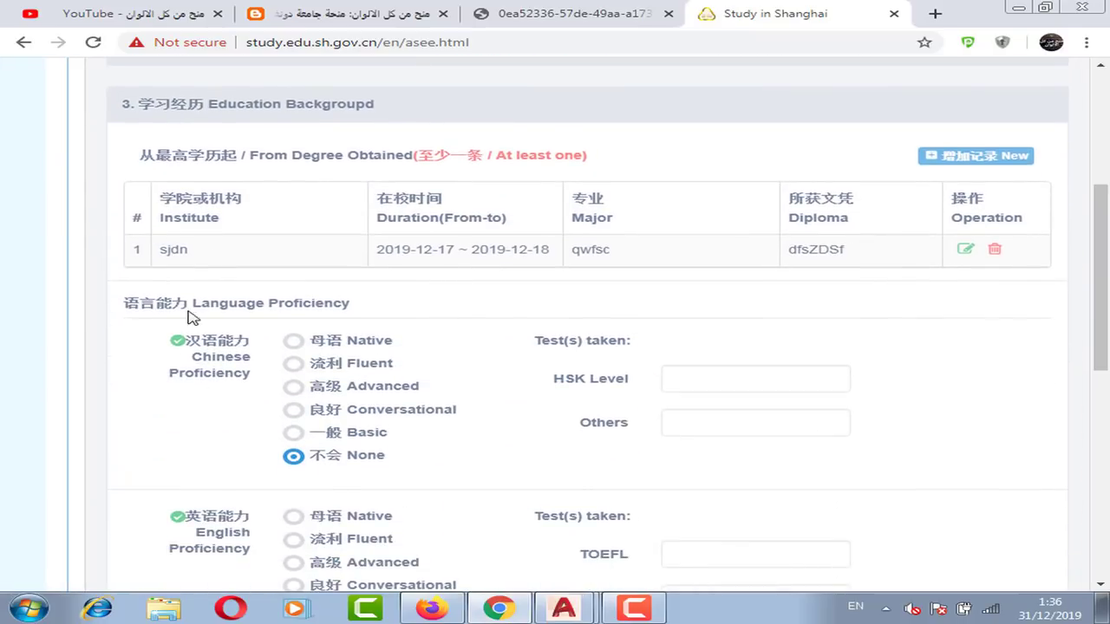
scroll(289, 327, down, 2)
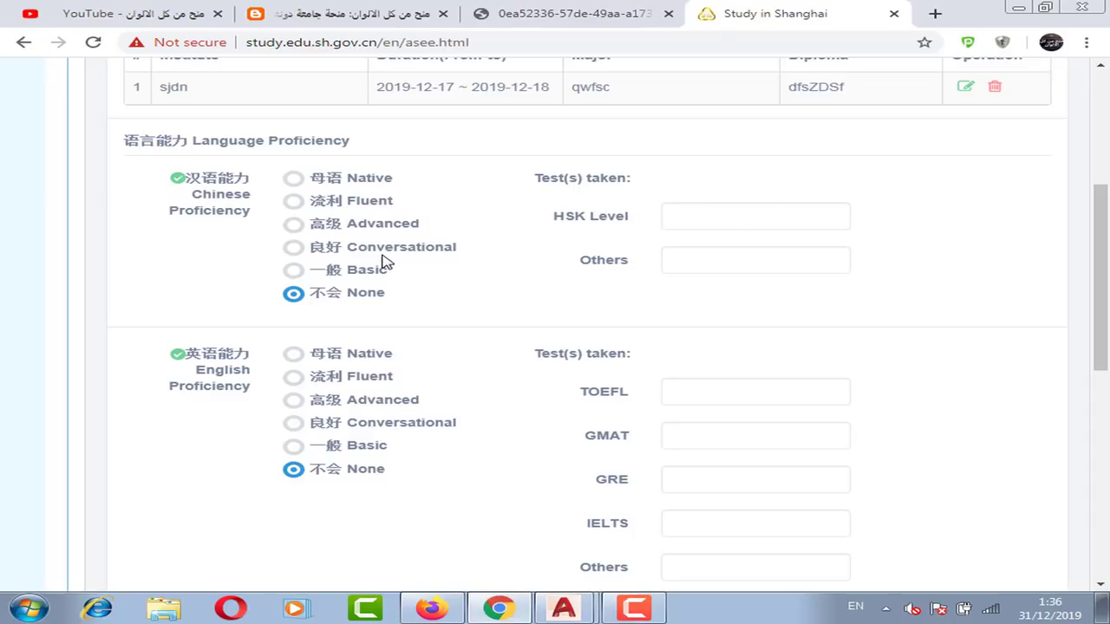
scroll(250, 402, down, 1)
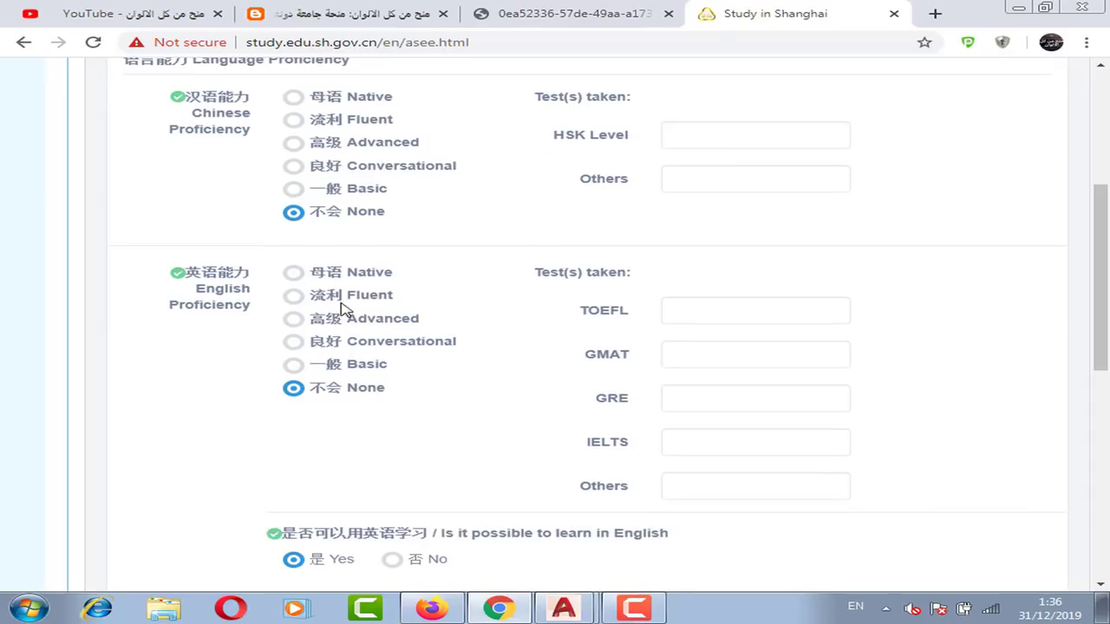
scroll(344, 315, down, 1)
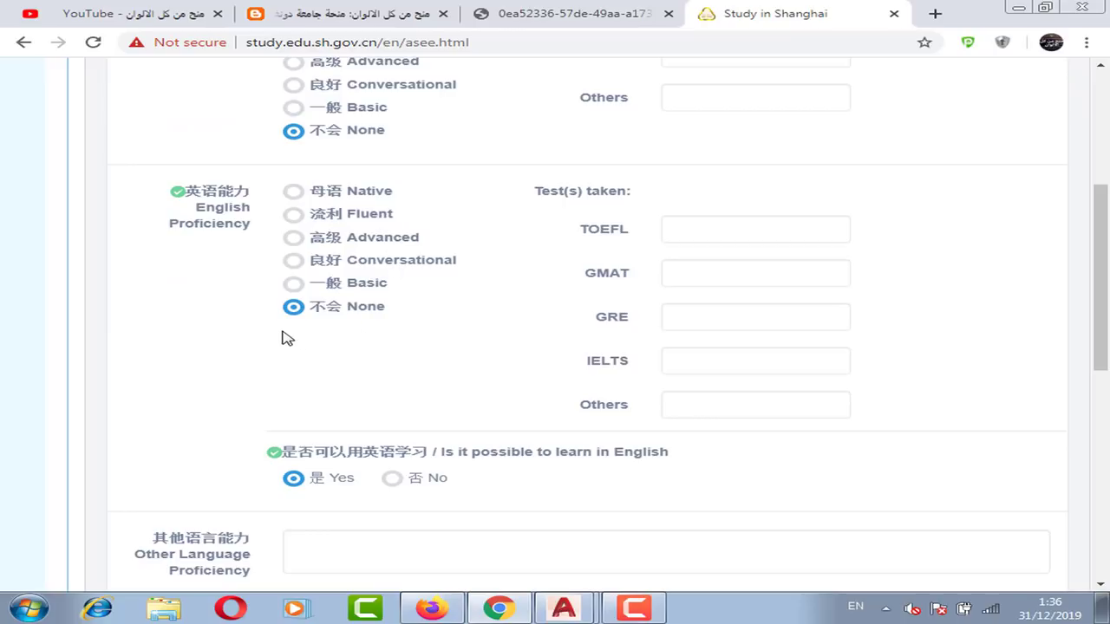
click(294, 261)
click(294, 239)
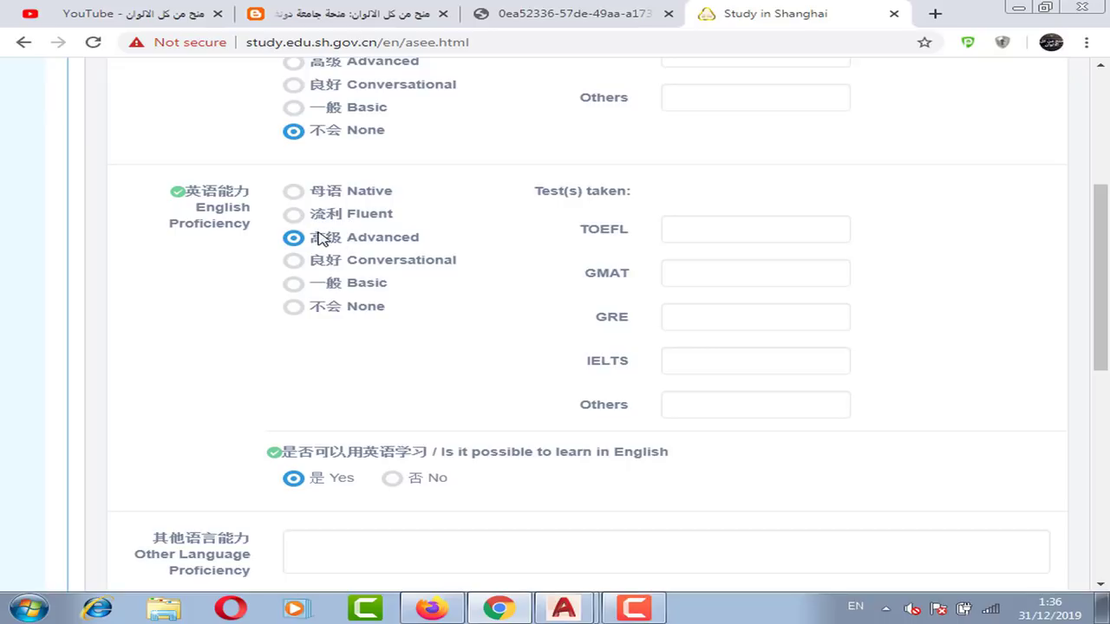
scroll(353, 262, up, 1)
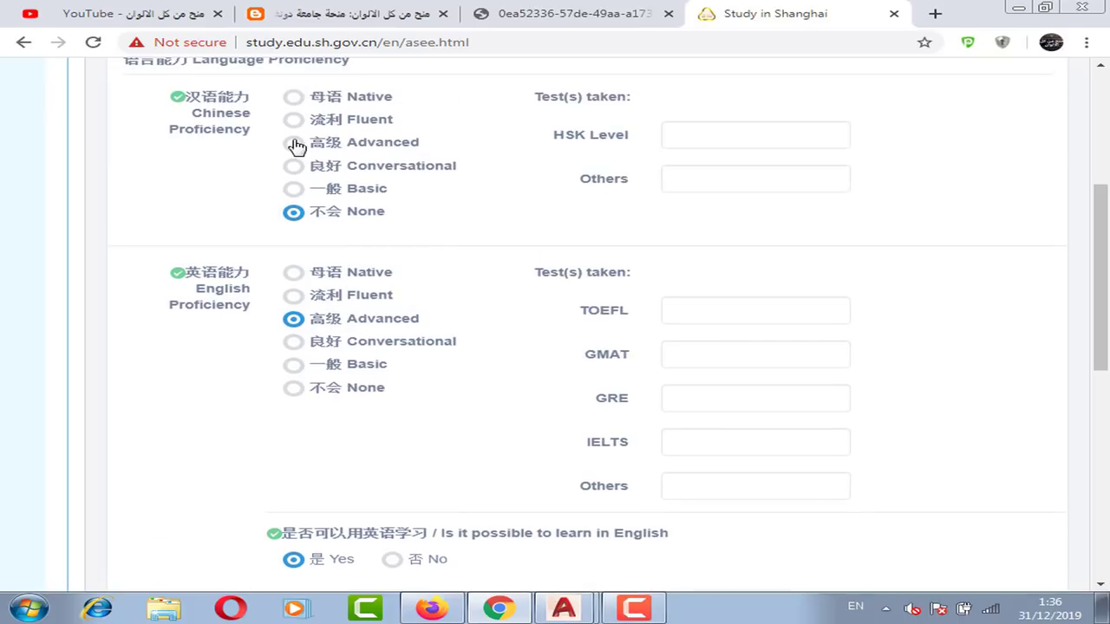
Step: Review the English test score fields, the question on learning in English and the Other Language Proficiency field
scroll(564, 248, down, 1)
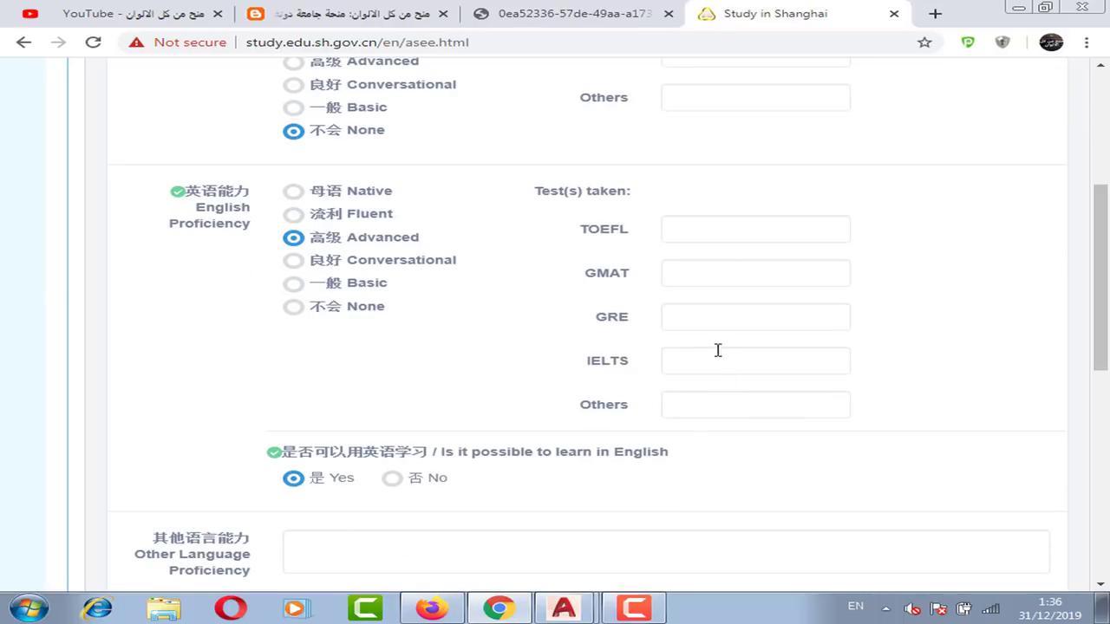
click(673, 407)
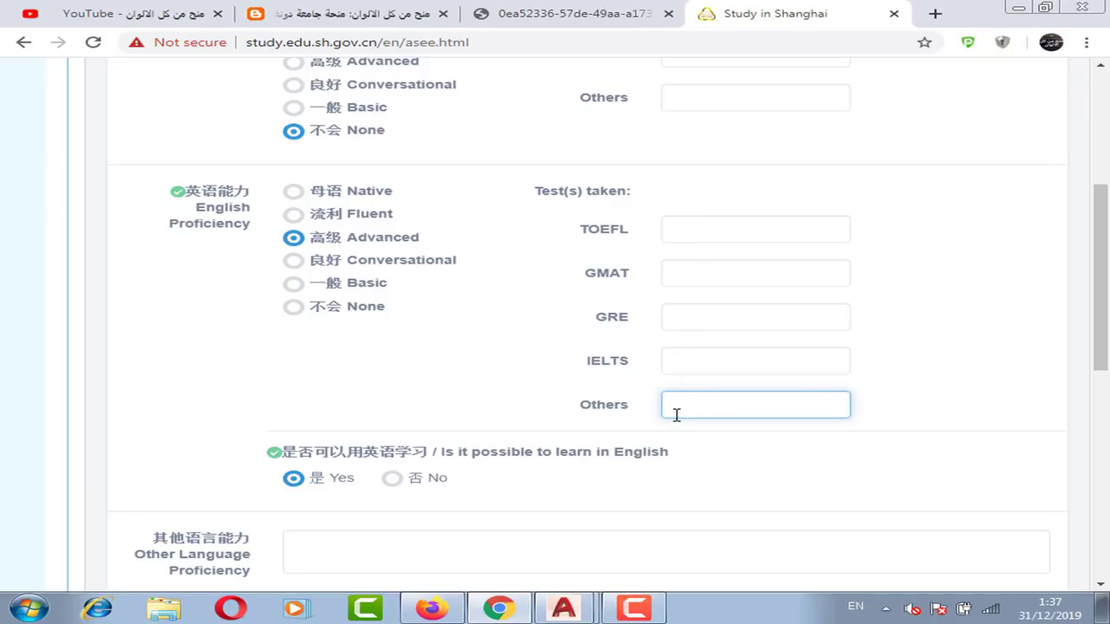
click(525, 397)
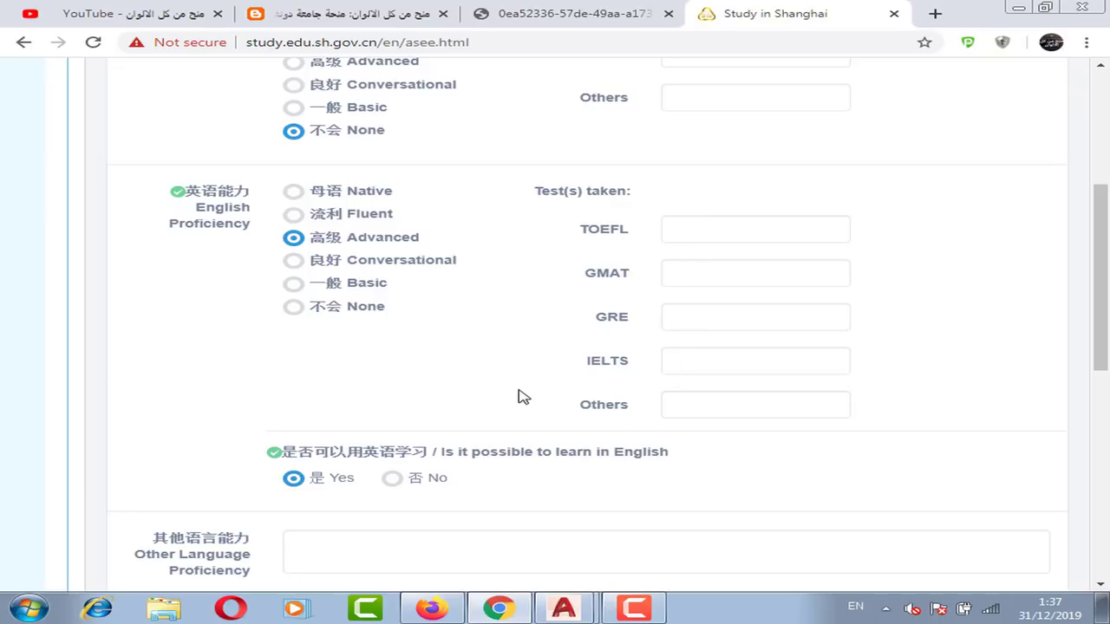
scroll(523, 397, down, 1)
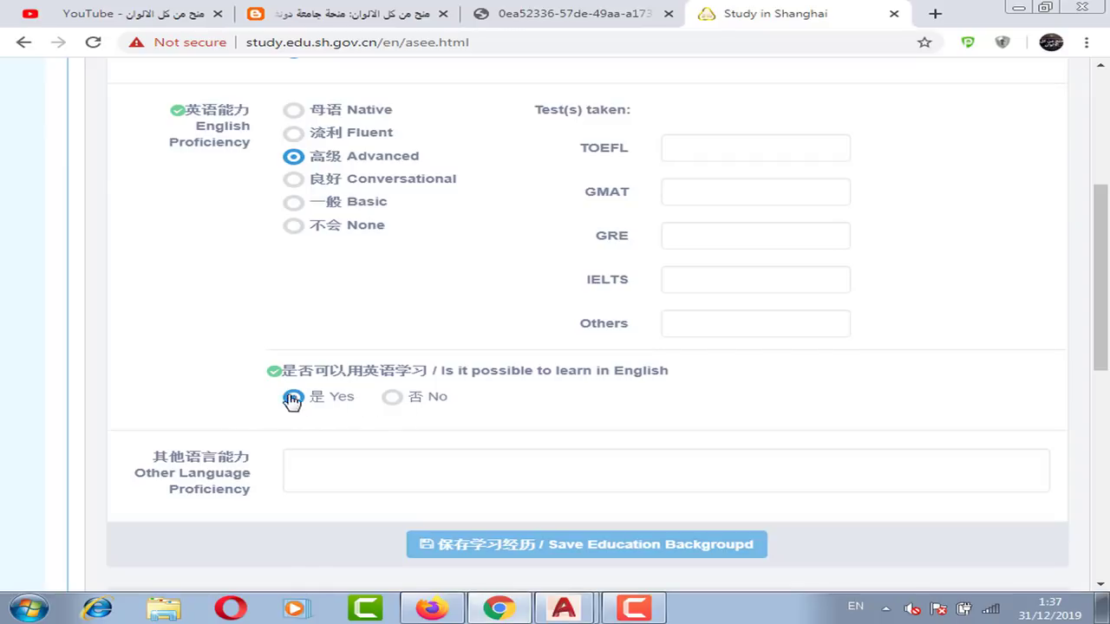
scroll(298, 408, down, 1)
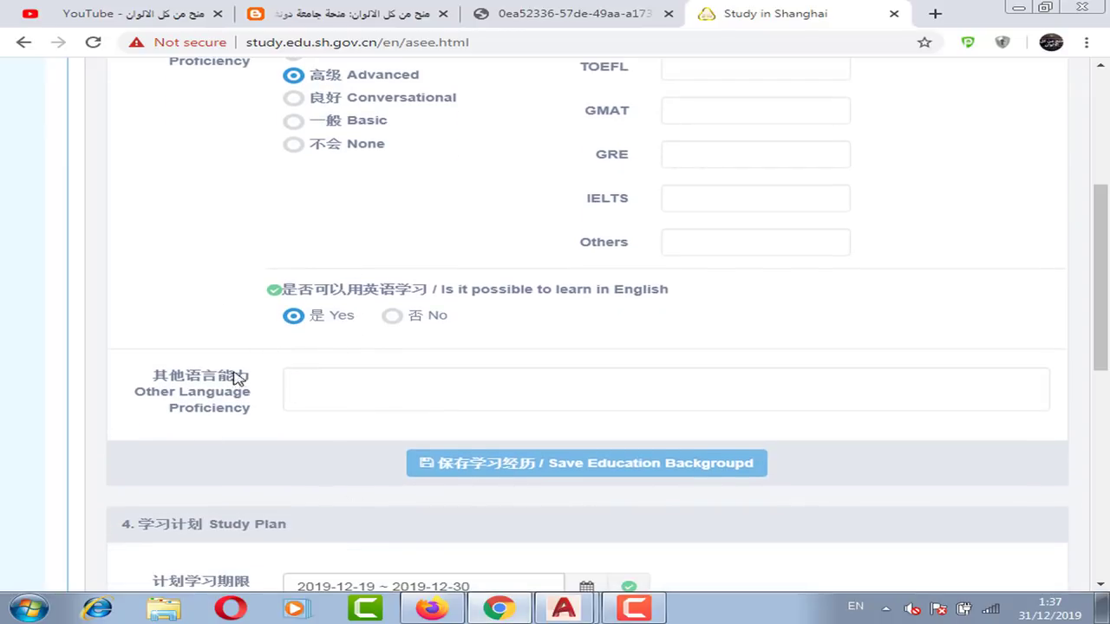
click(310, 389)
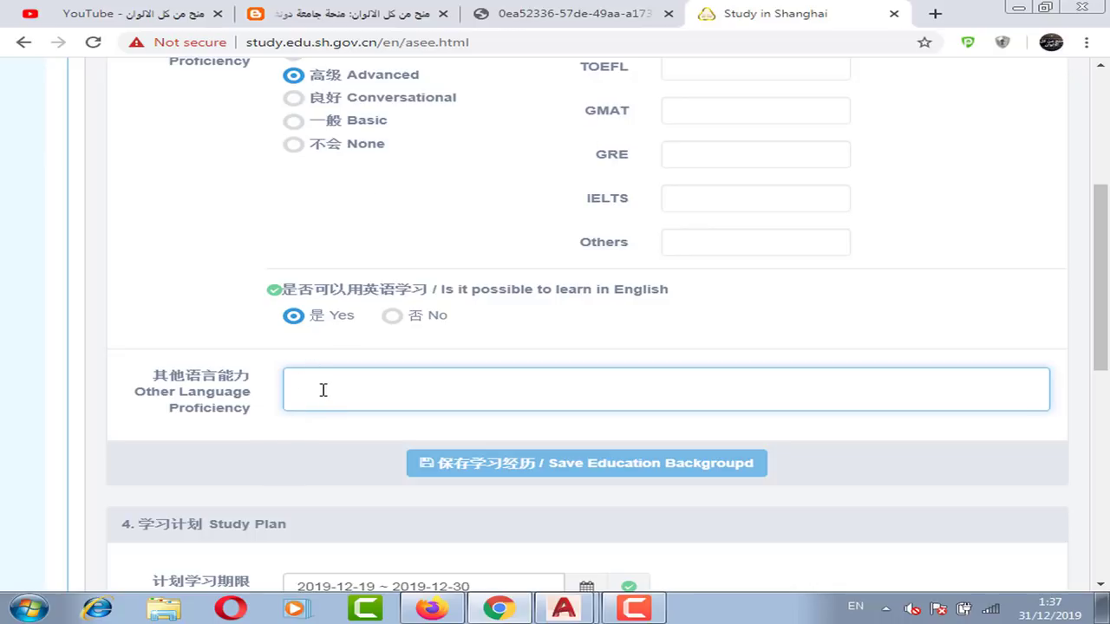
scroll(389, 360, down, 2)
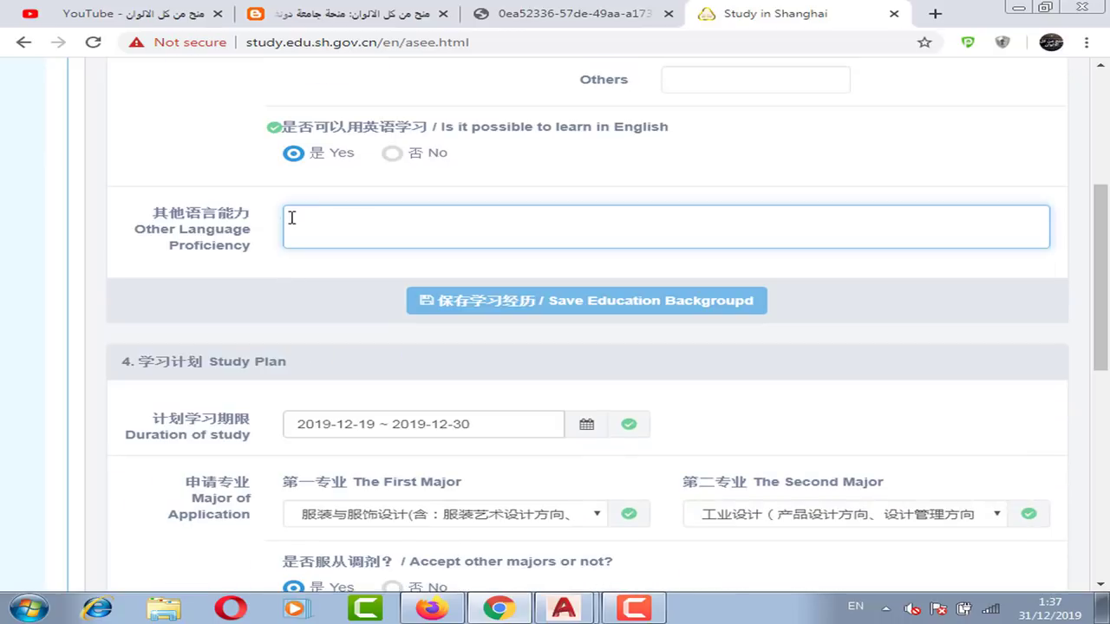
Step: Examine the Study Plan section's Duration of study calendar and the list of majors offered as The First Major
scroll(340, 230, down, 2)
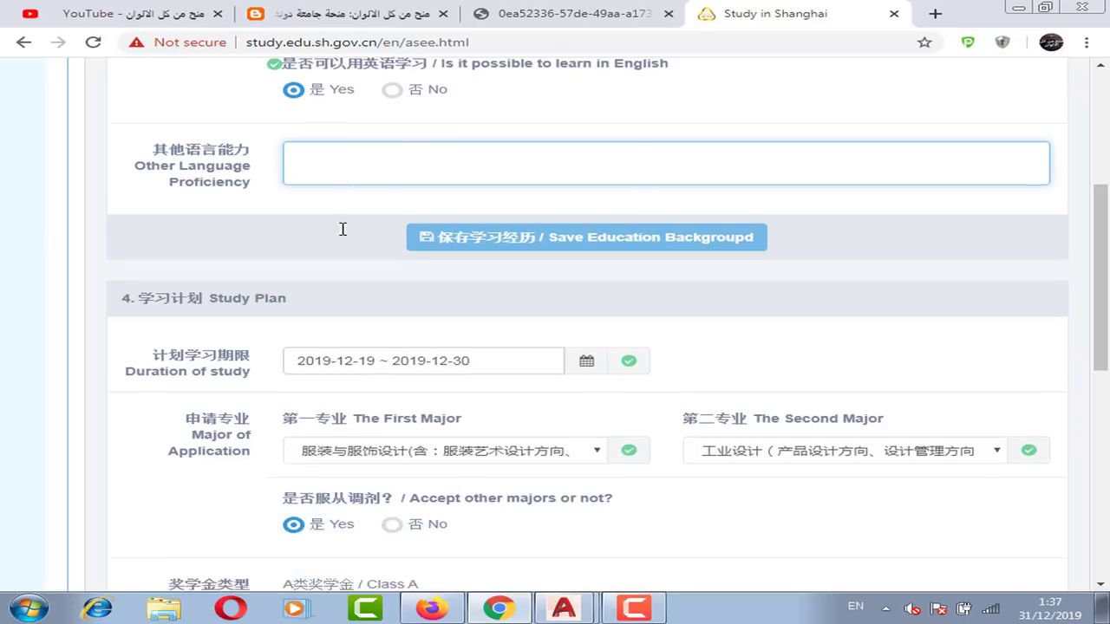
scroll(208, 287, down, 1)
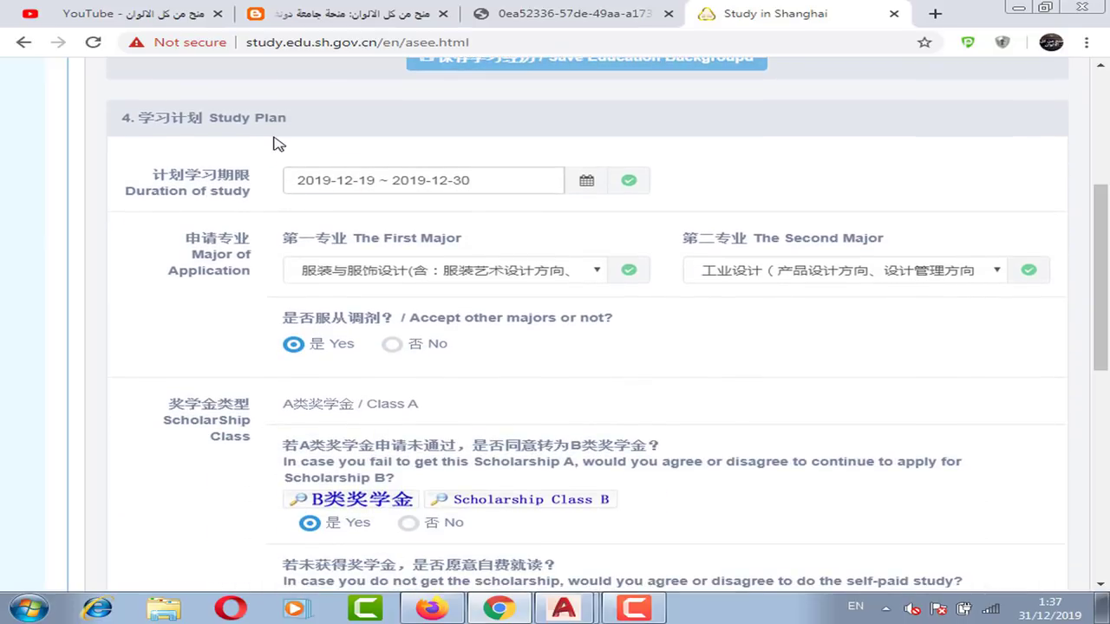
scroll(382, 280, down, 1)
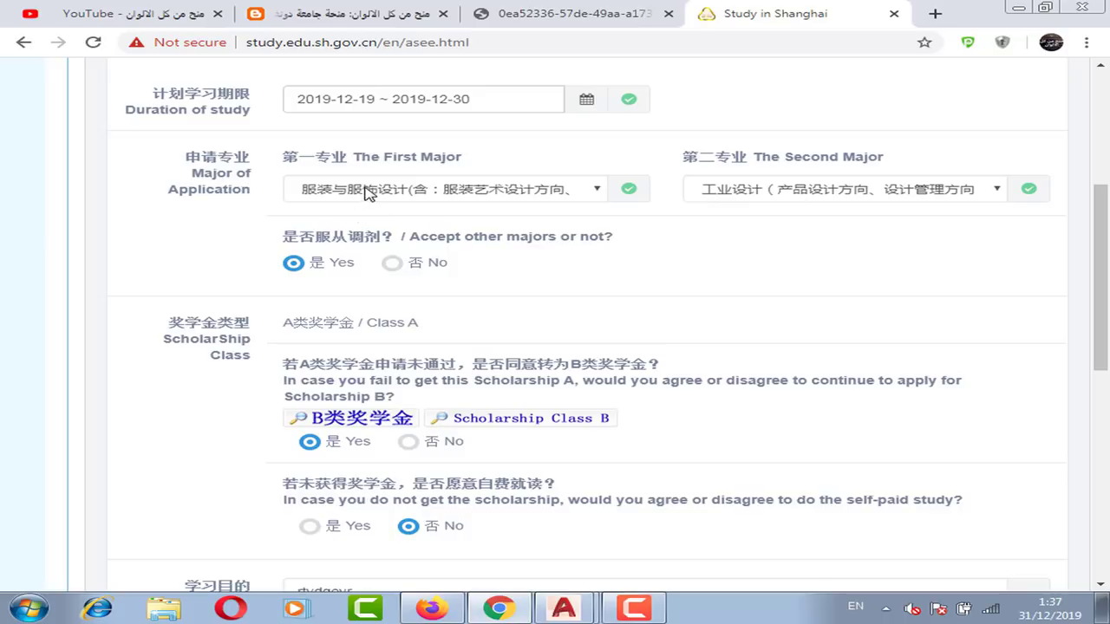
click(420, 99)
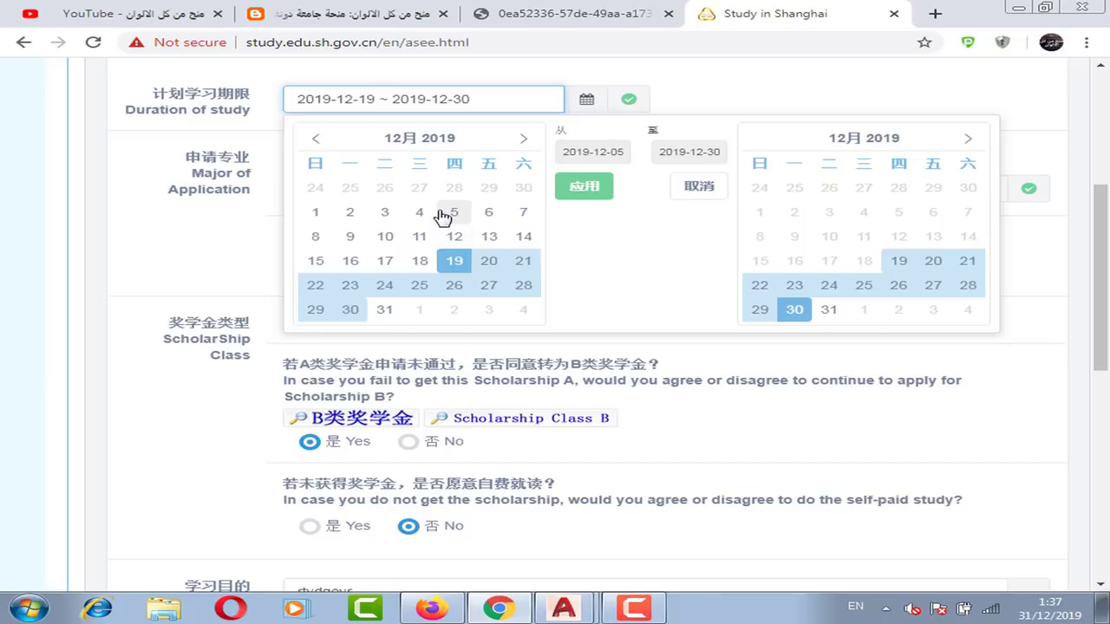
click(203, 281)
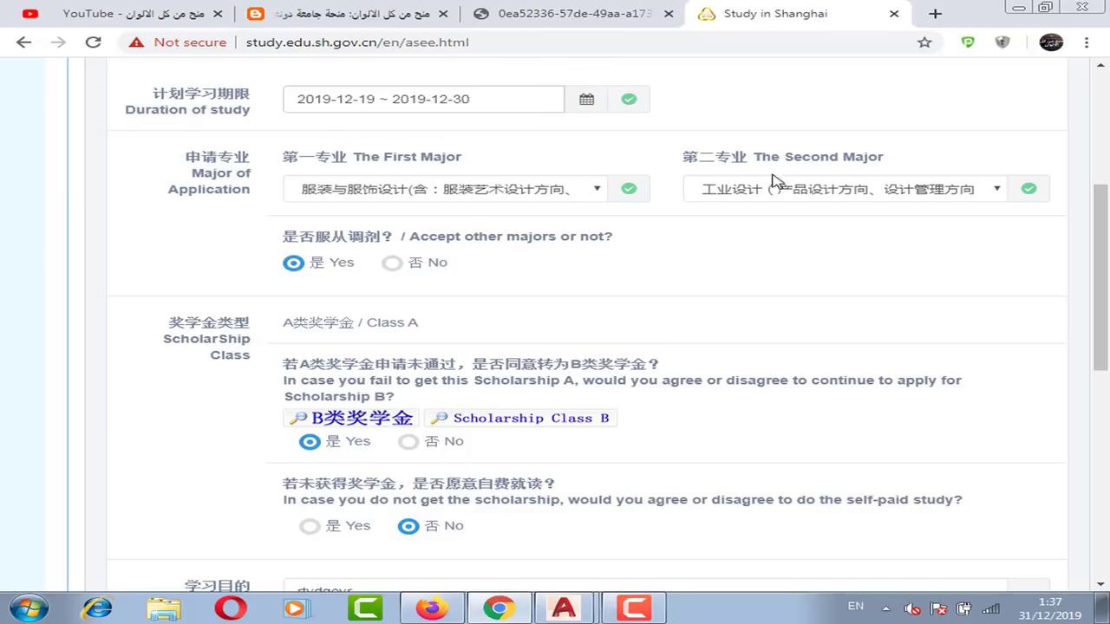
click(554, 198)
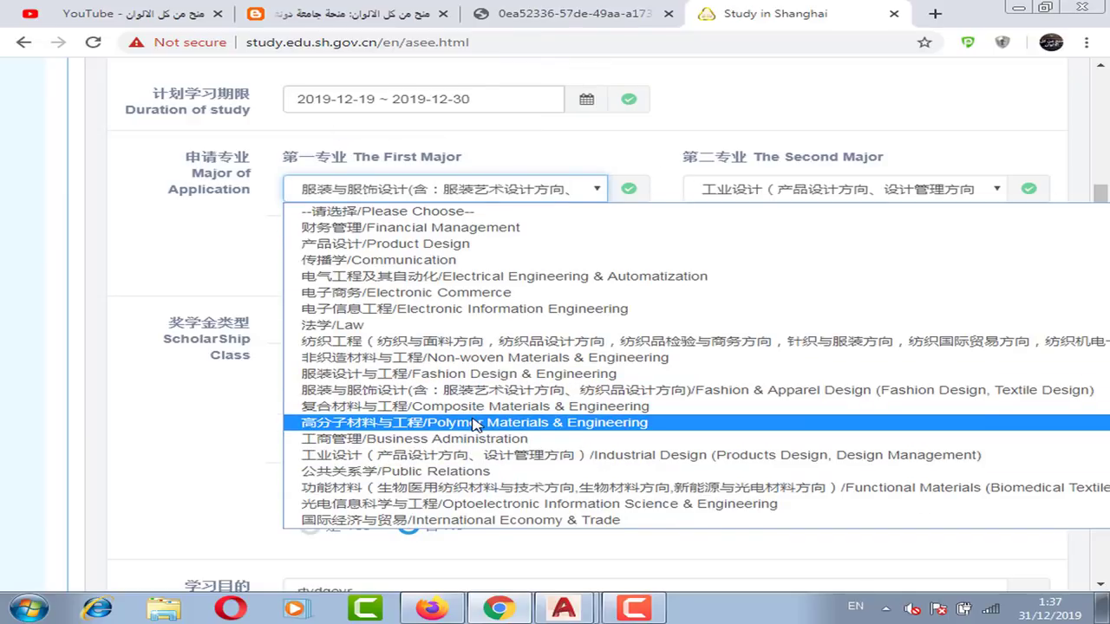
Step: Look through the Donghua University PDF brochure for its program information, and return to the Study in Shanghai application form
click(573, 13)
scroll(541, 263, up, 1)
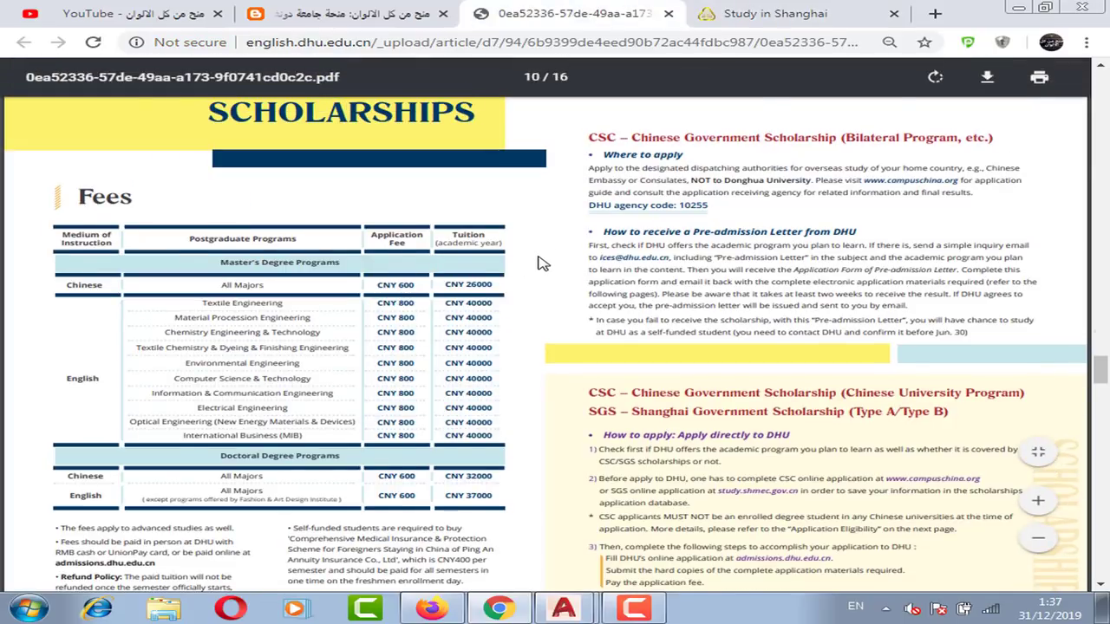
scroll(541, 263, up, 5)
scroll(541, 262, up, 2)
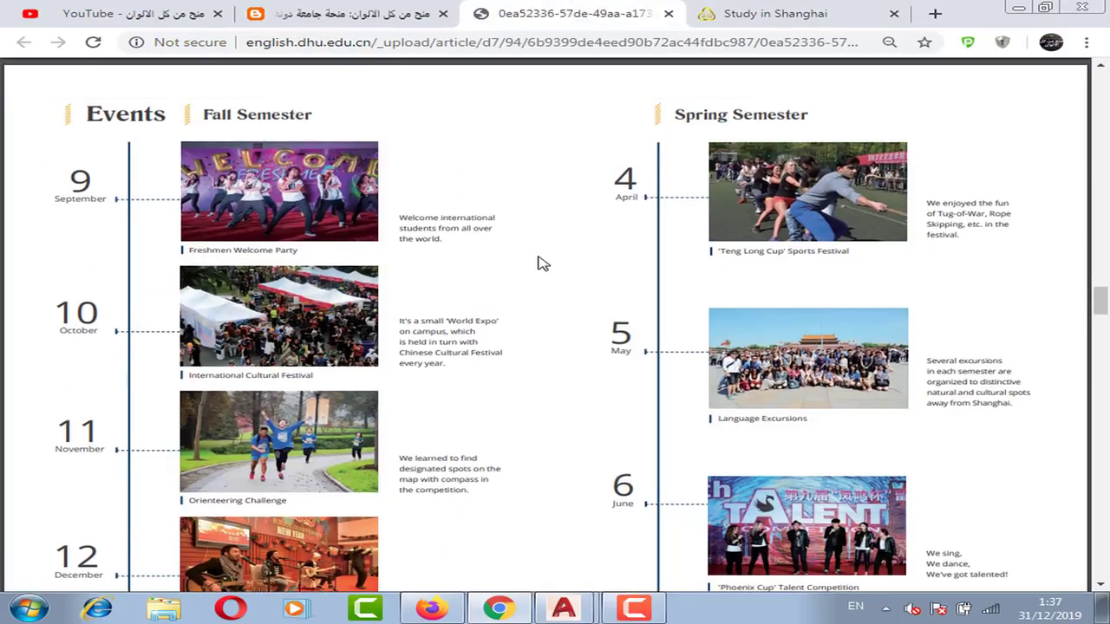
scroll(541, 263, down, 12)
scroll(542, 263, up, 3)
scroll(541, 263, up, 2)
scroll(541, 263, up, 10)
click(800, 11)
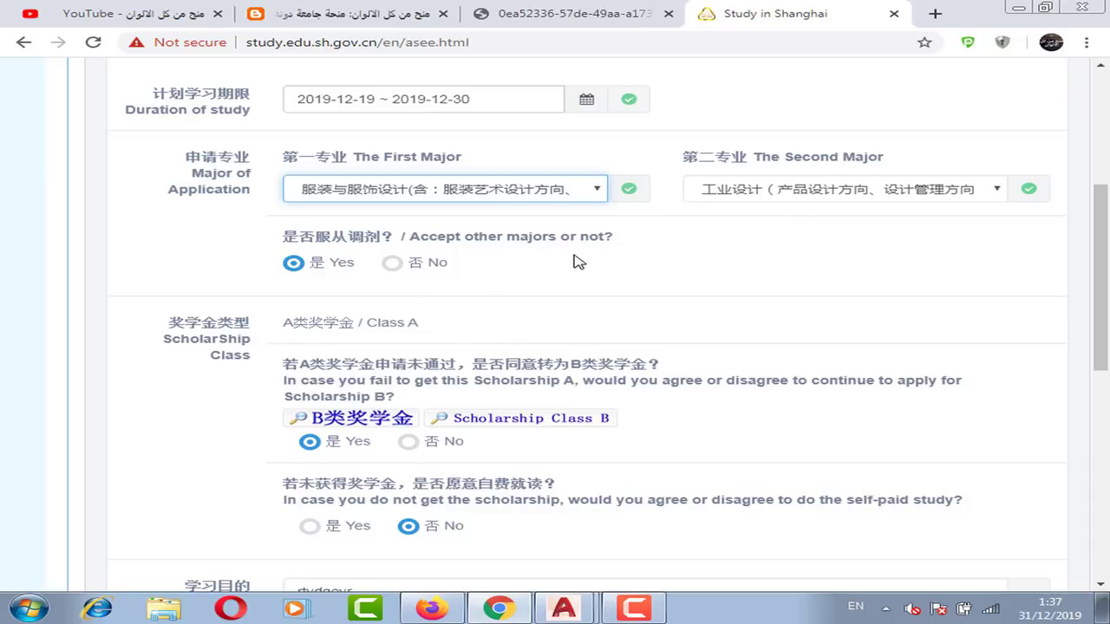
Step: Review the Study Plan's Scholarship B and self-paid questions, objectives and after-study plans, and try both criminal record options, ending on None
scroll(505, 330, down, 1)
scroll(466, 364, down, 2)
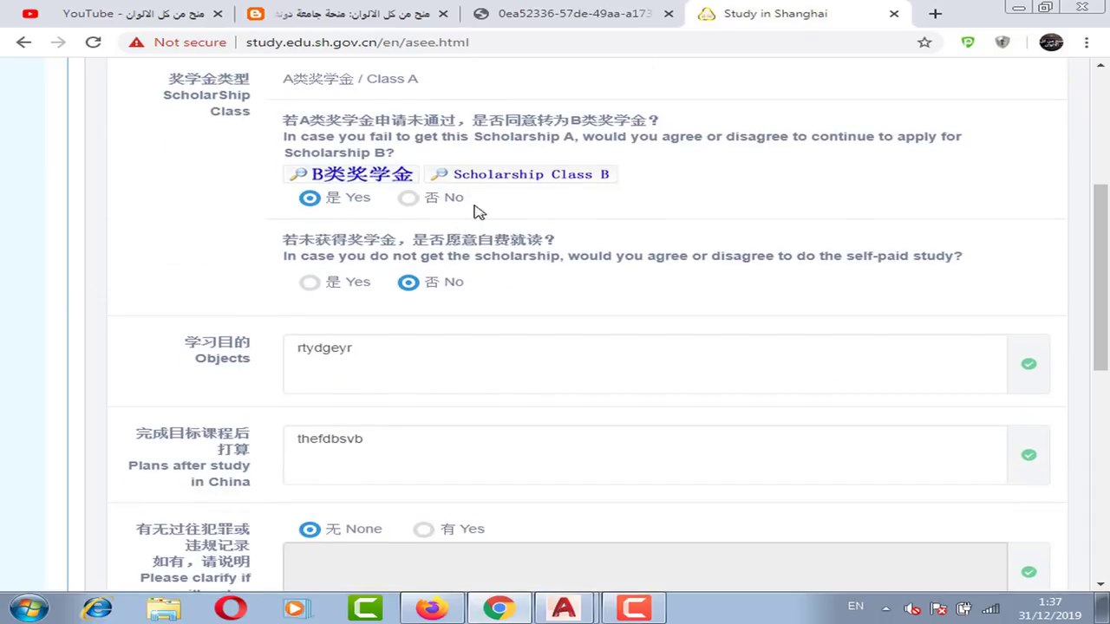
scroll(531, 214, up, 1)
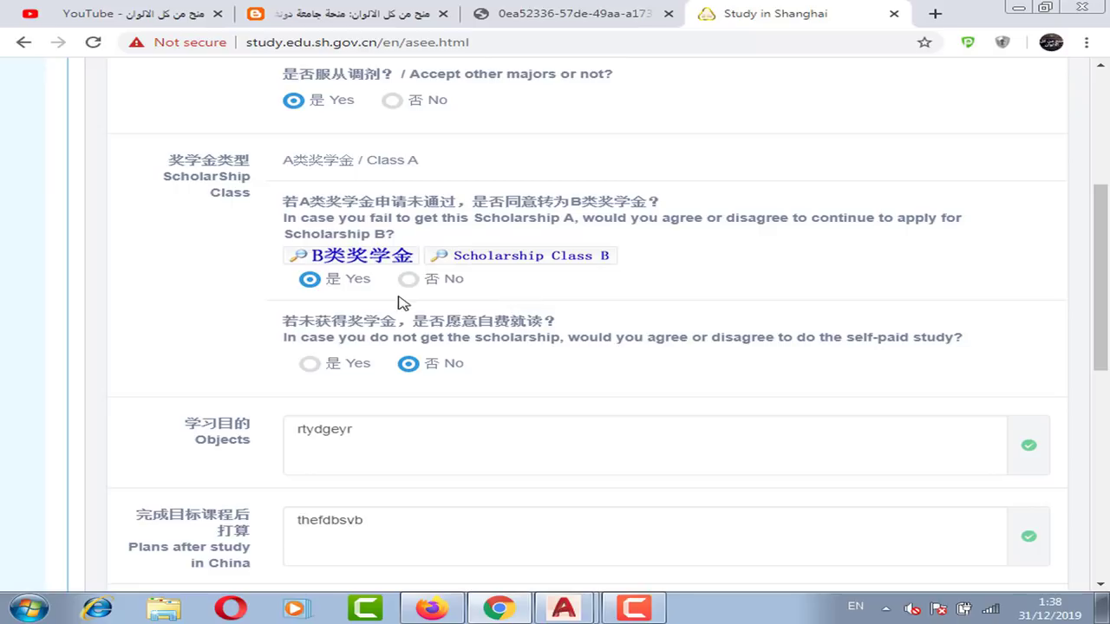
scroll(405, 362, down, 1)
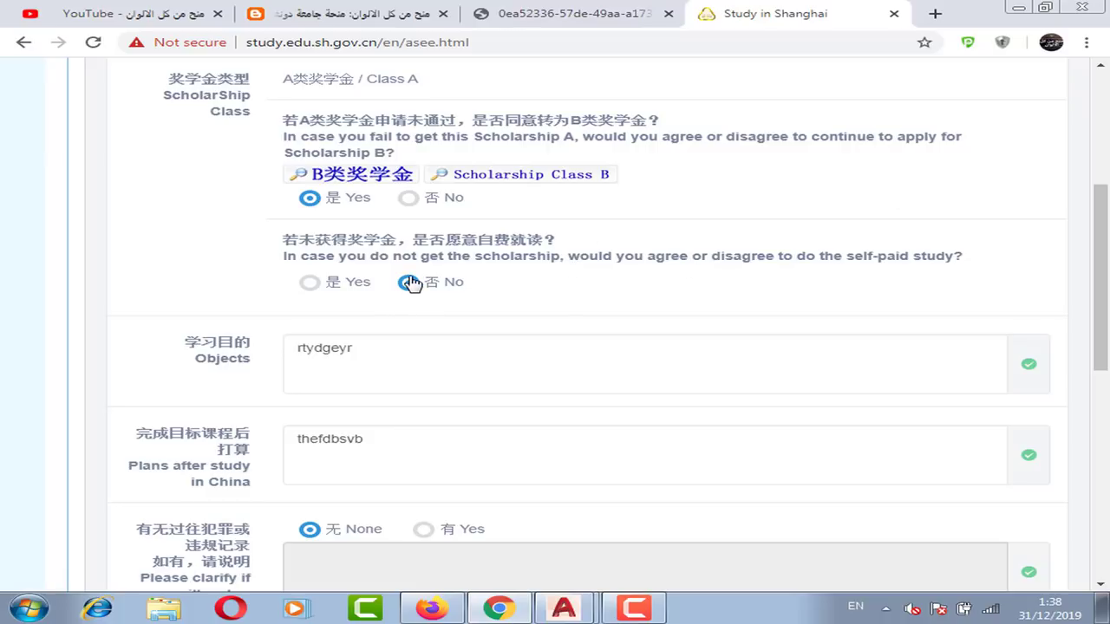
scroll(413, 290, down, 2)
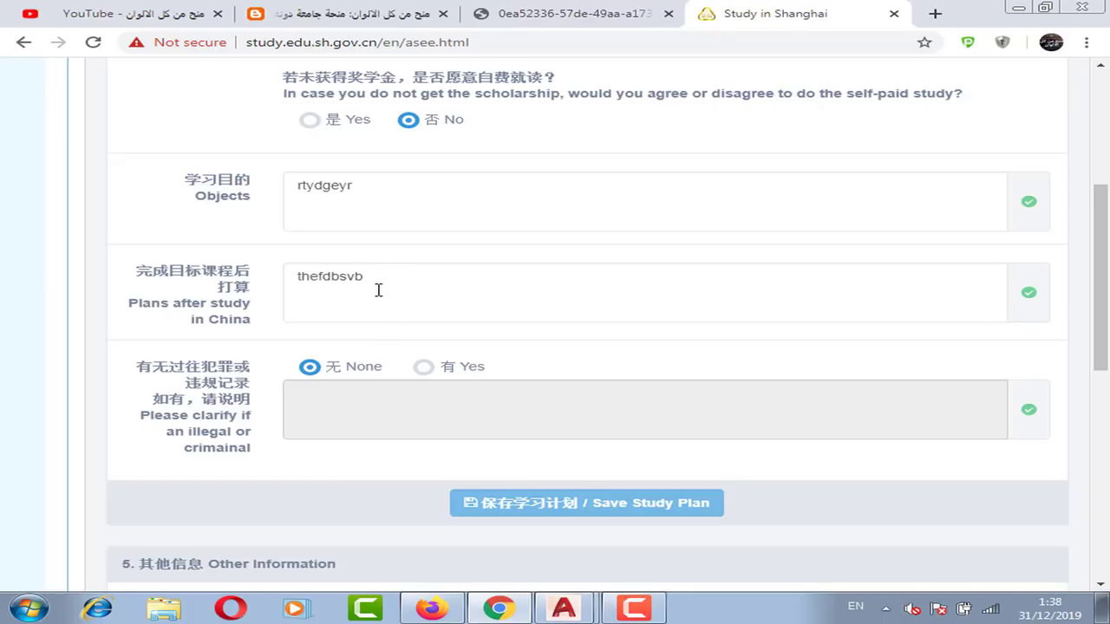
scroll(376, 290, down, 3)
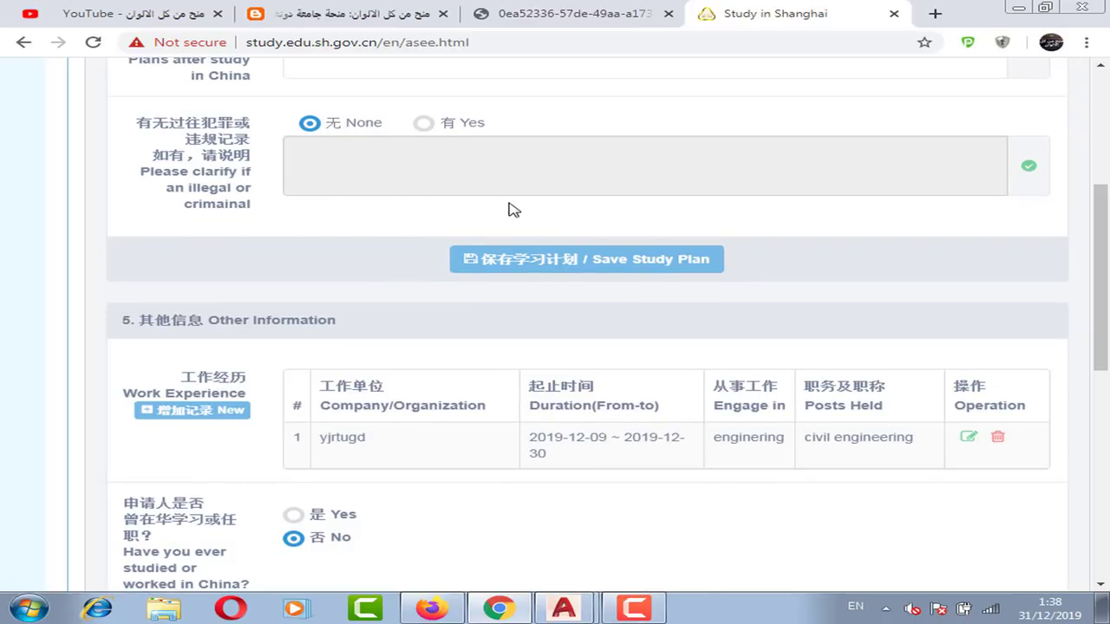
click(427, 124)
click(310, 126)
Step: Open a new work experience record under Other Information to examine its company, duration, engagement and post fields, and close it unsaved
scroll(329, 270, down, 1)
scroll(330, 269, down, 1)
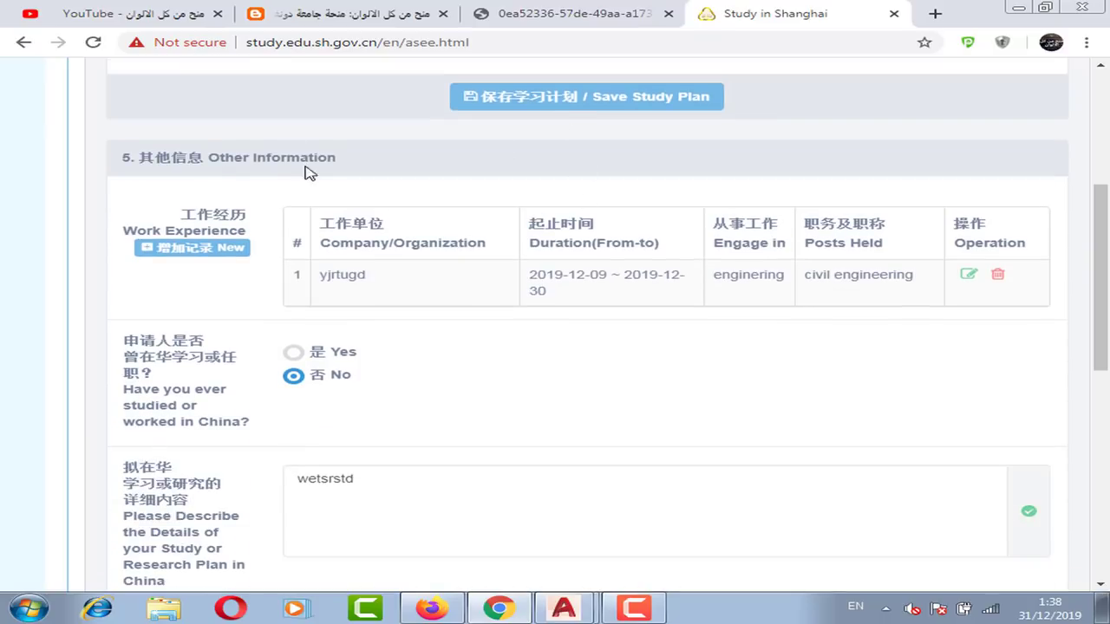
scroll(313, 182, down, 2)
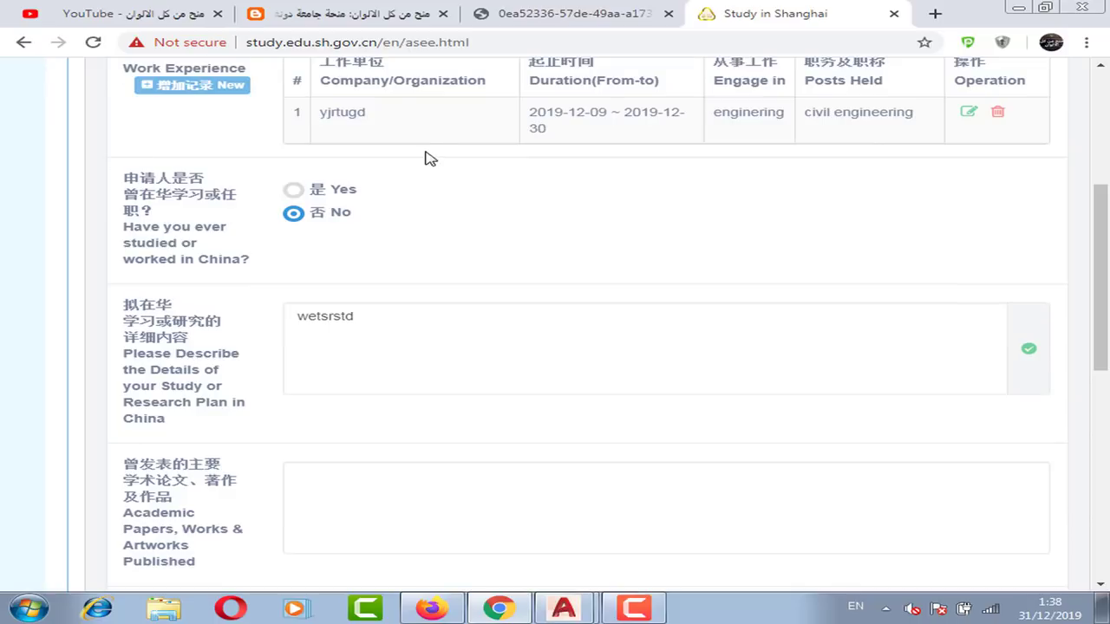
scroll(425, 159, up, 2)
scroll(300, 268, down, 1)
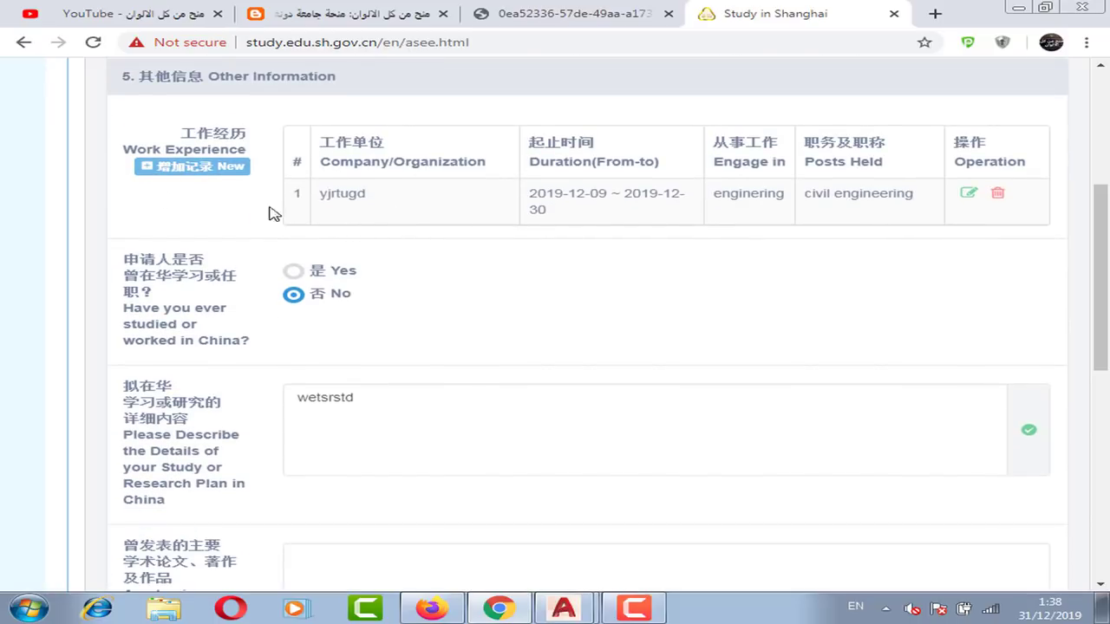
click(210, 167)
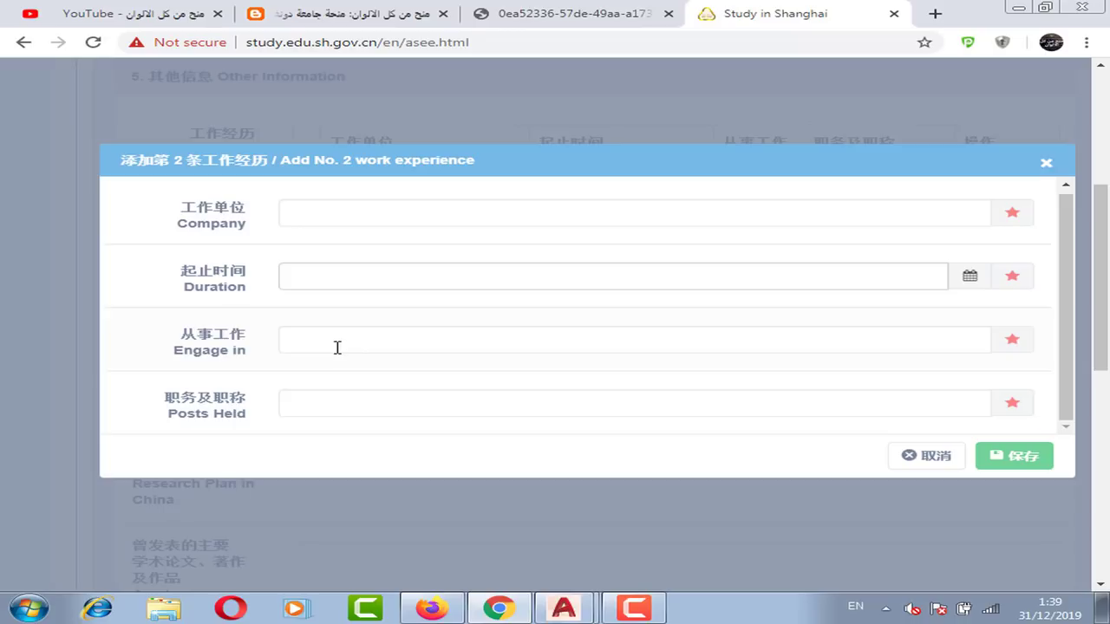
click(303, 406)
click(259, 443)
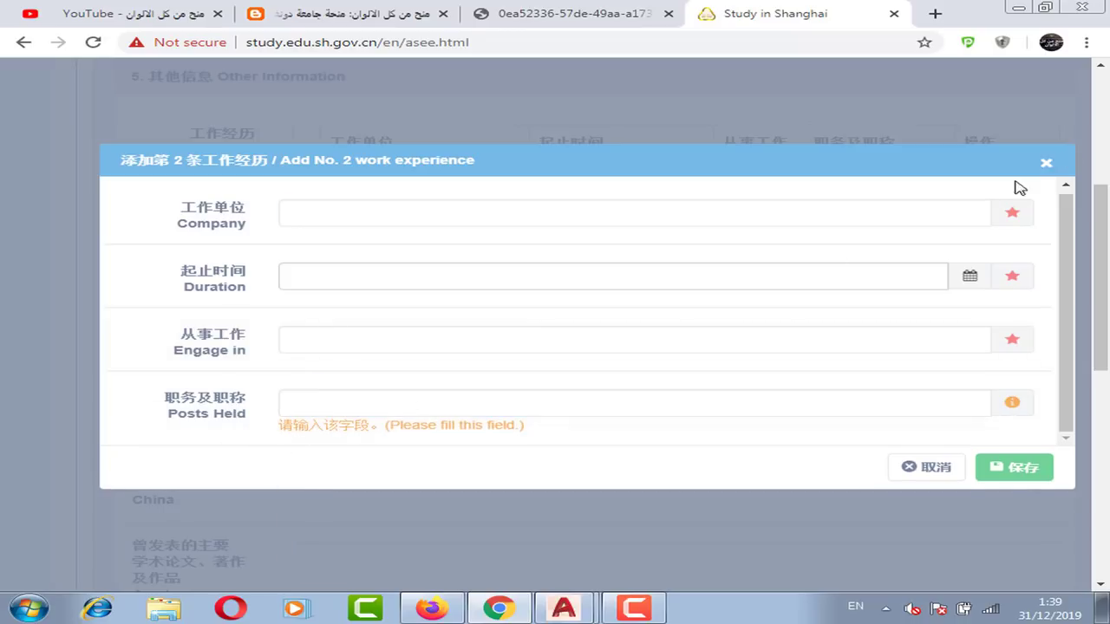
click(1046, 164)
Step: Review the remaining Other Information fields on research plan, publications and ways of knowing the school, and save the section
scroll(429, 342, down, 2)
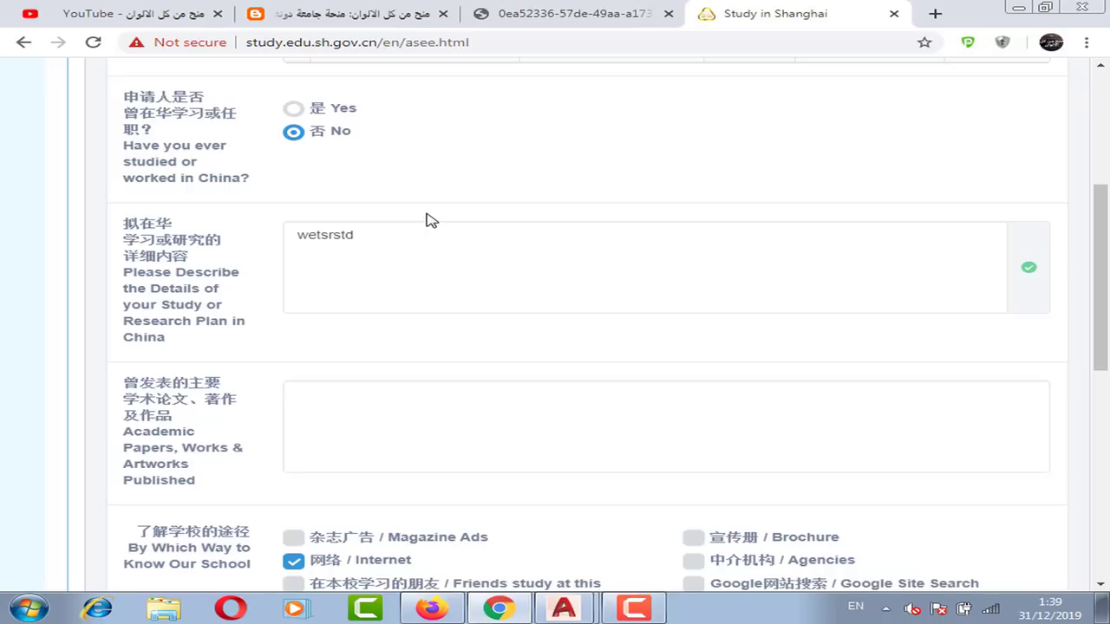
scroll(437, 253, down, 2)
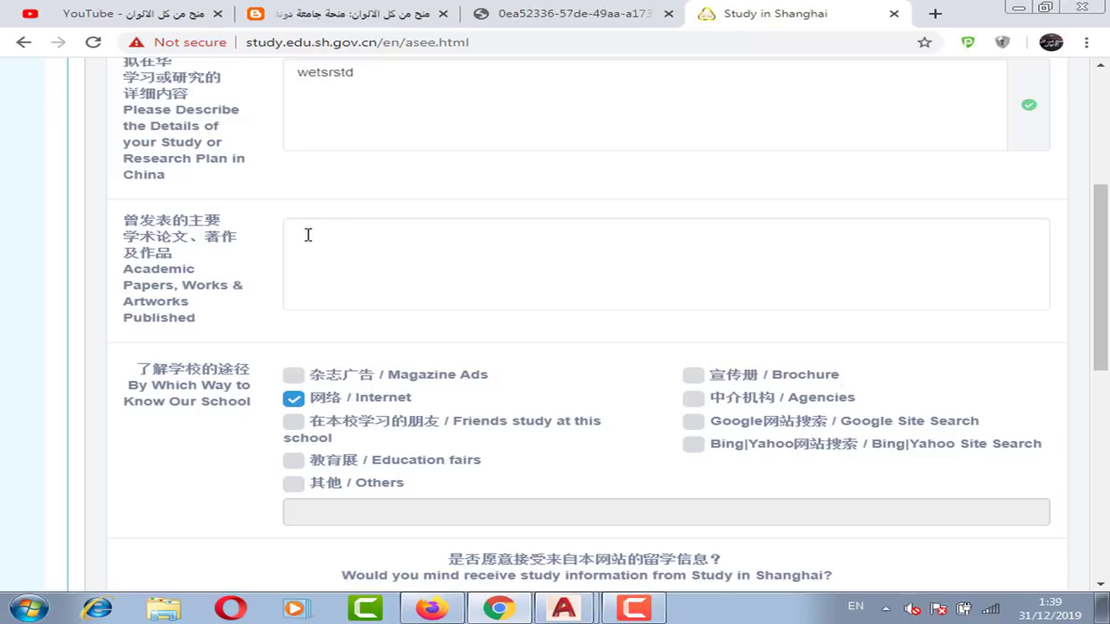
scroll(521, 260, down, 1)
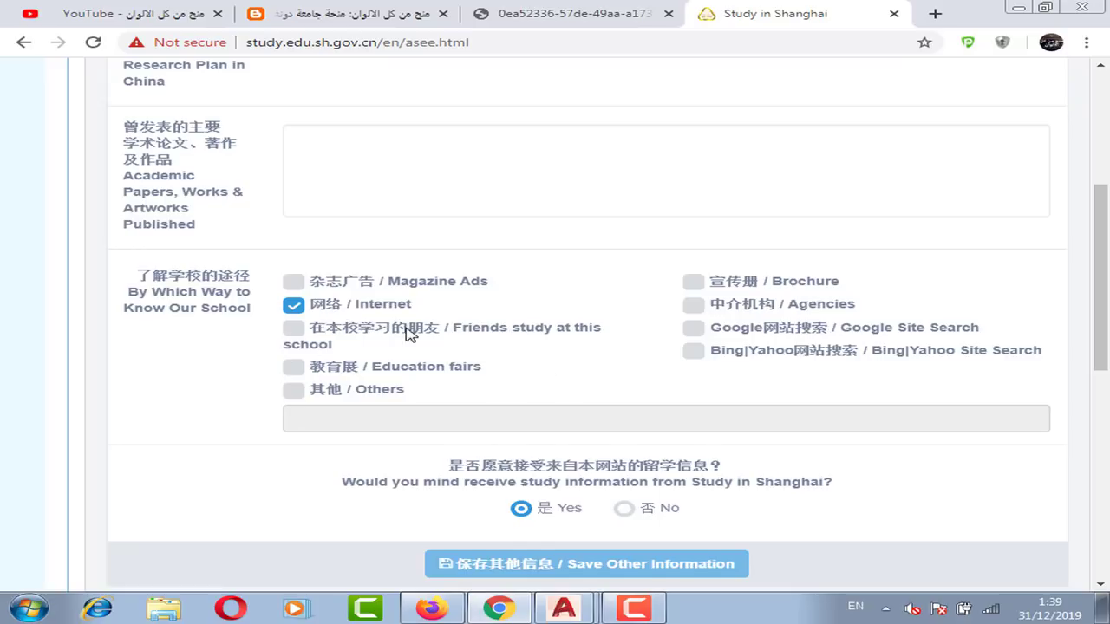
scroll(425, 327, down, 1)
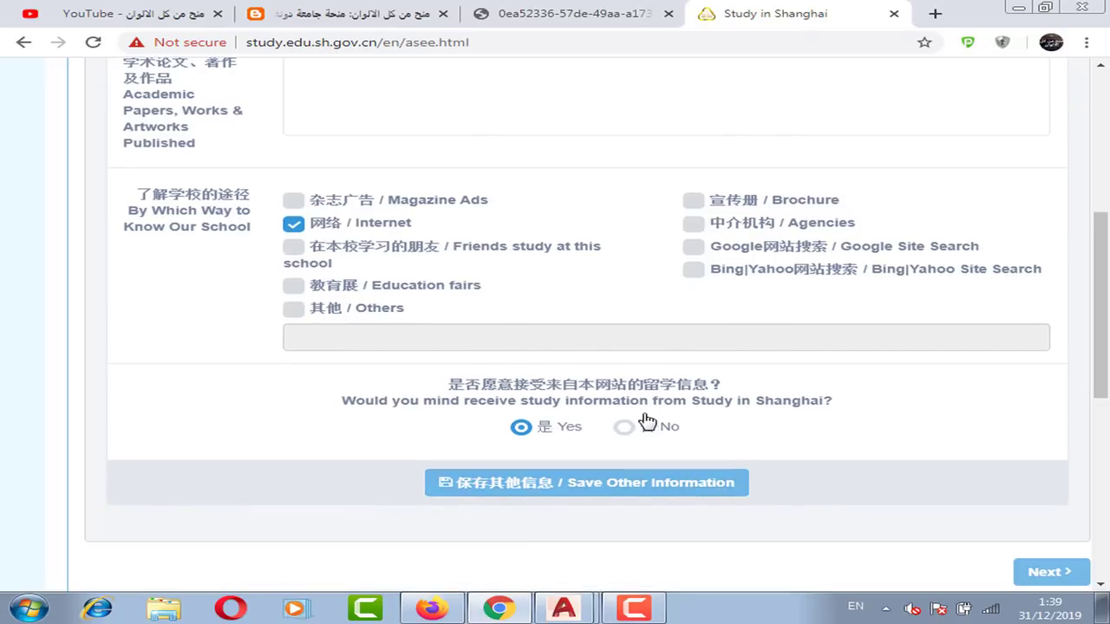
click(694, 490)
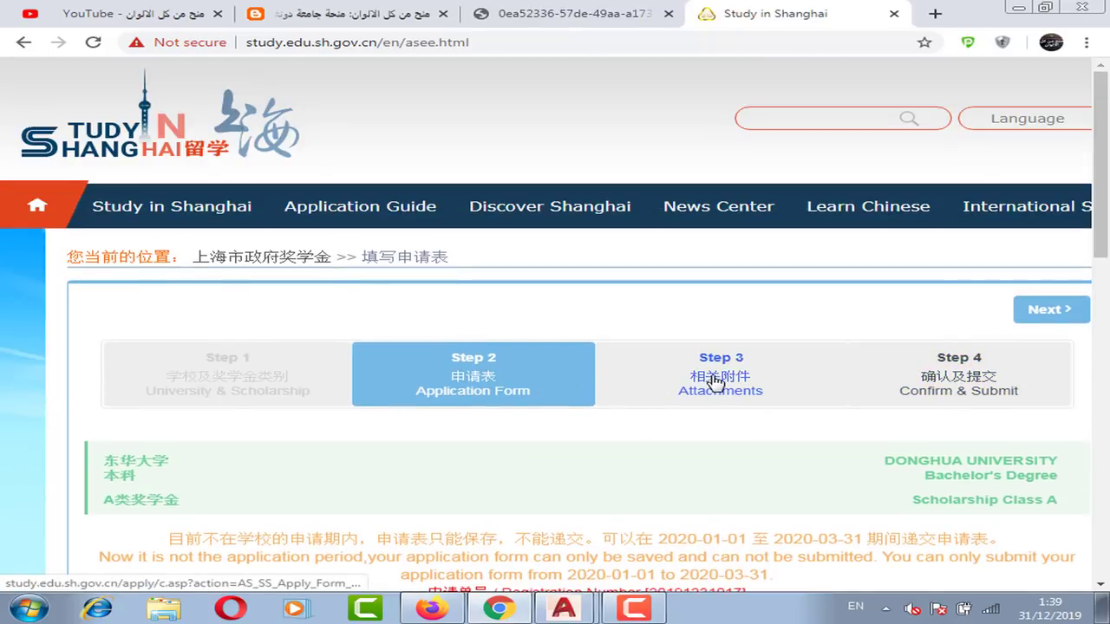
Step: Open the Attachments step and review the identification photos, transcript, certificate and study plan upload fields
click(643, 395)
drag(1102, 163, 1106, 249)
scroll(1106, 249, down, 2)
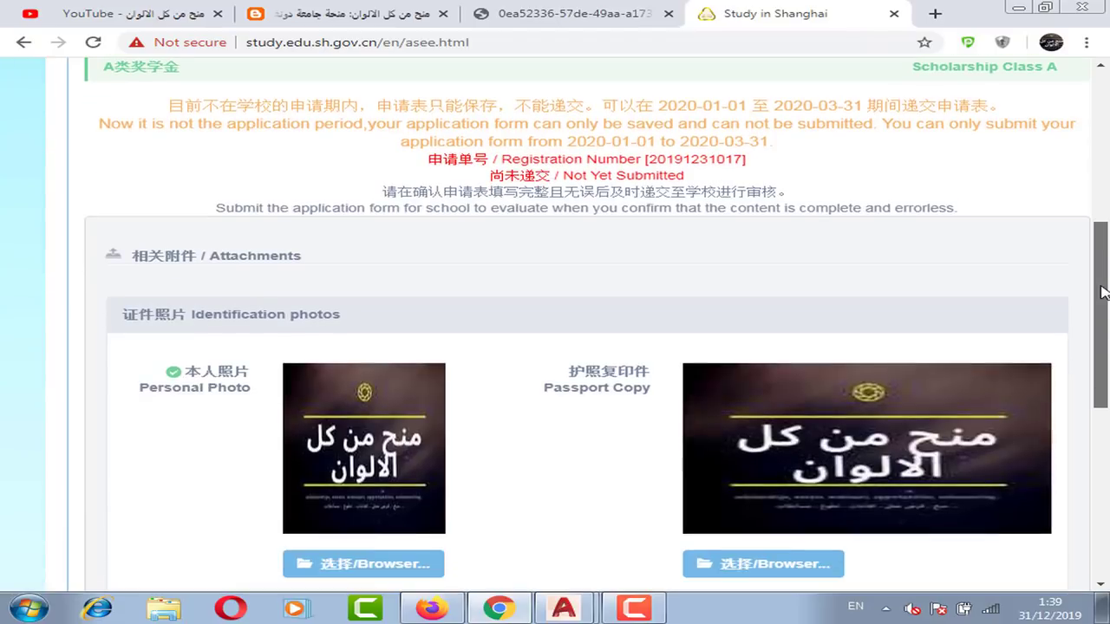
scroll(104, 376, down, 3)
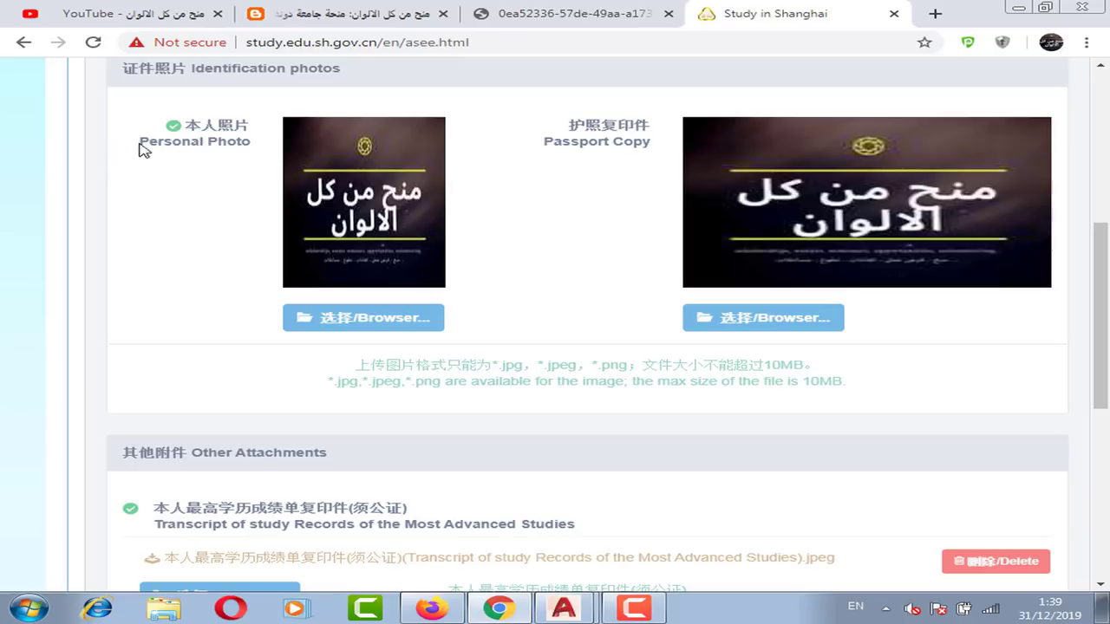
scroll(631, 155, down, 3)
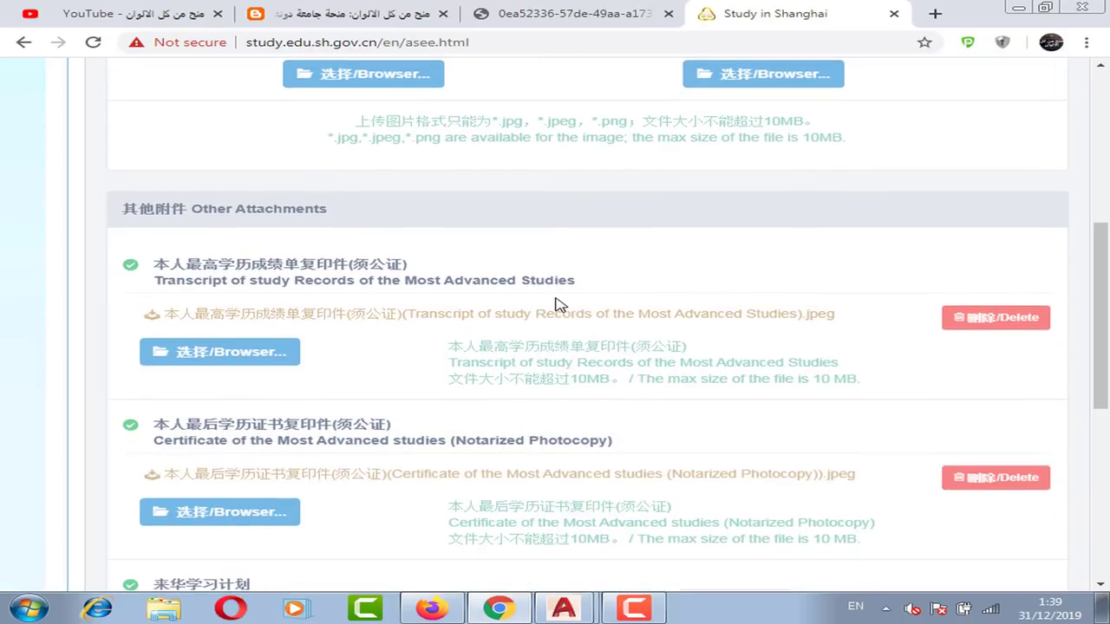
scroll(379, 344, down, 2)
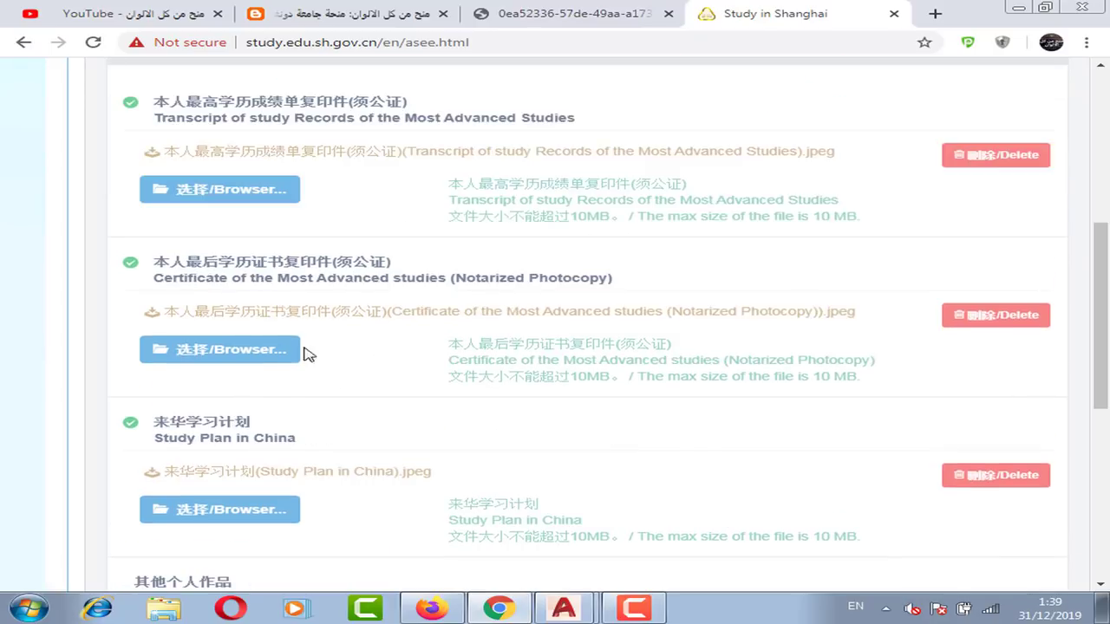
Step: Review the remaining attachment upload fields for the Study Plan in China and Other works
scroll(421, 341, down, 2)
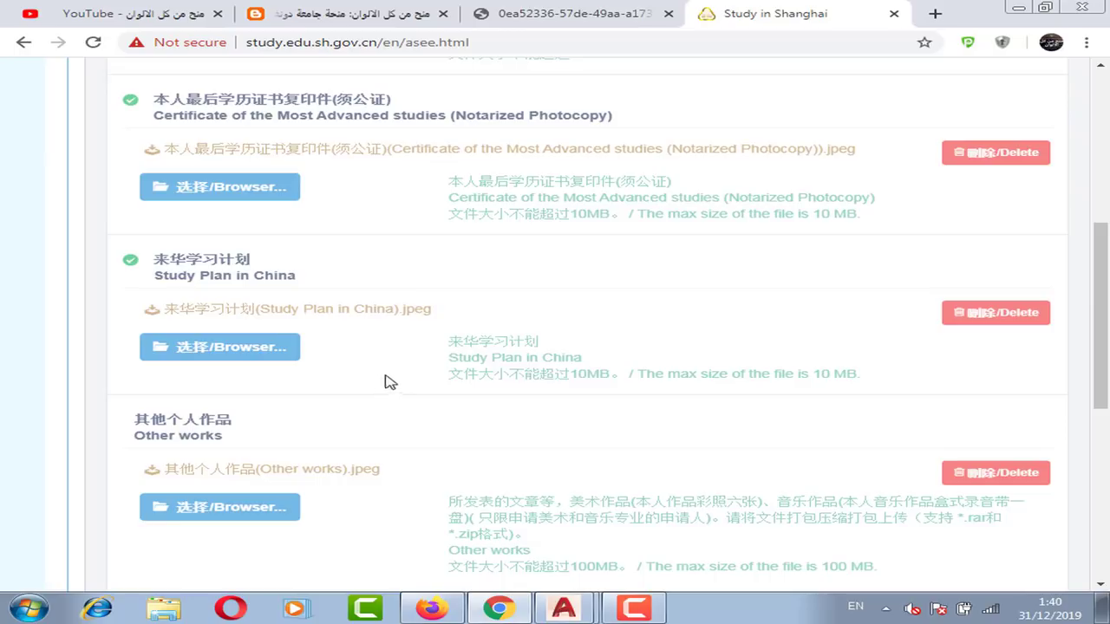
scroll(455, 445, down, 1)
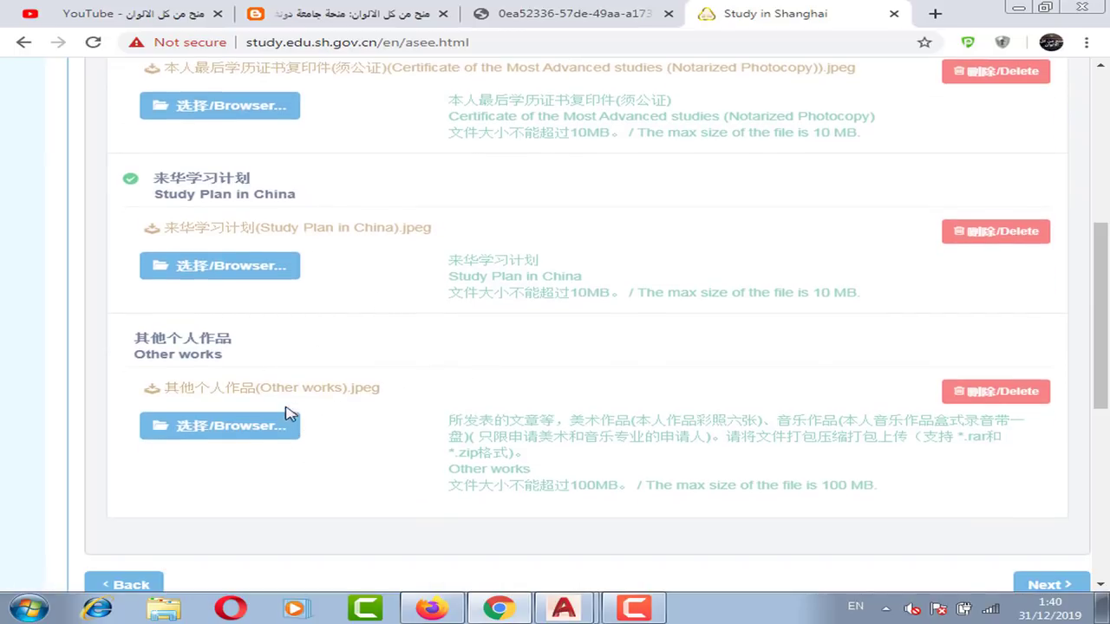
scroll(266, 459, down, 1)
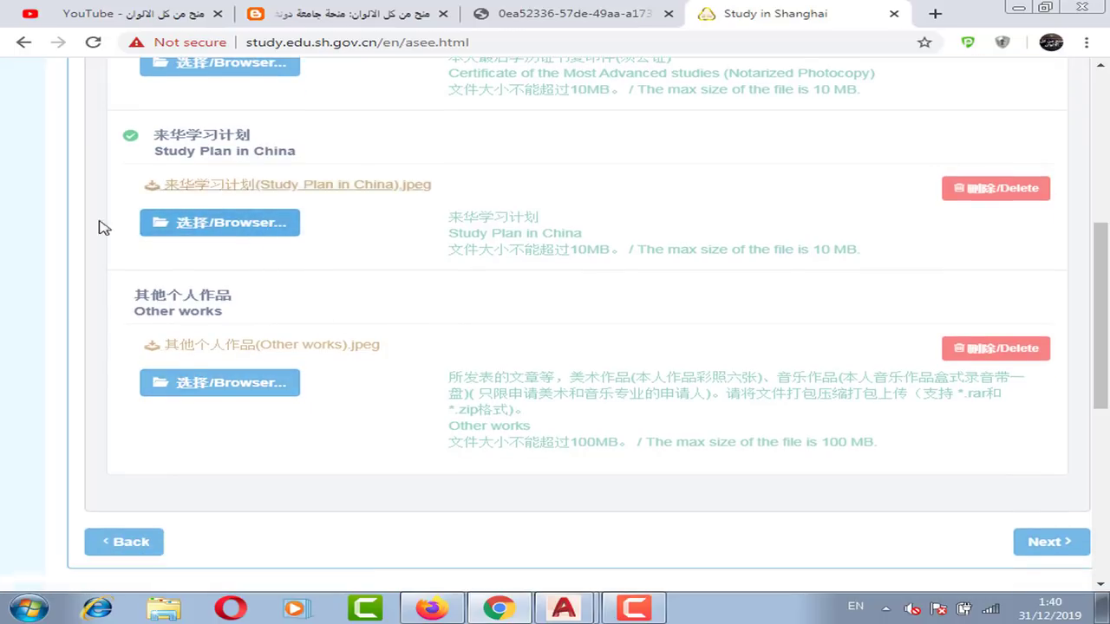
scroll(264, 291, down, 1)
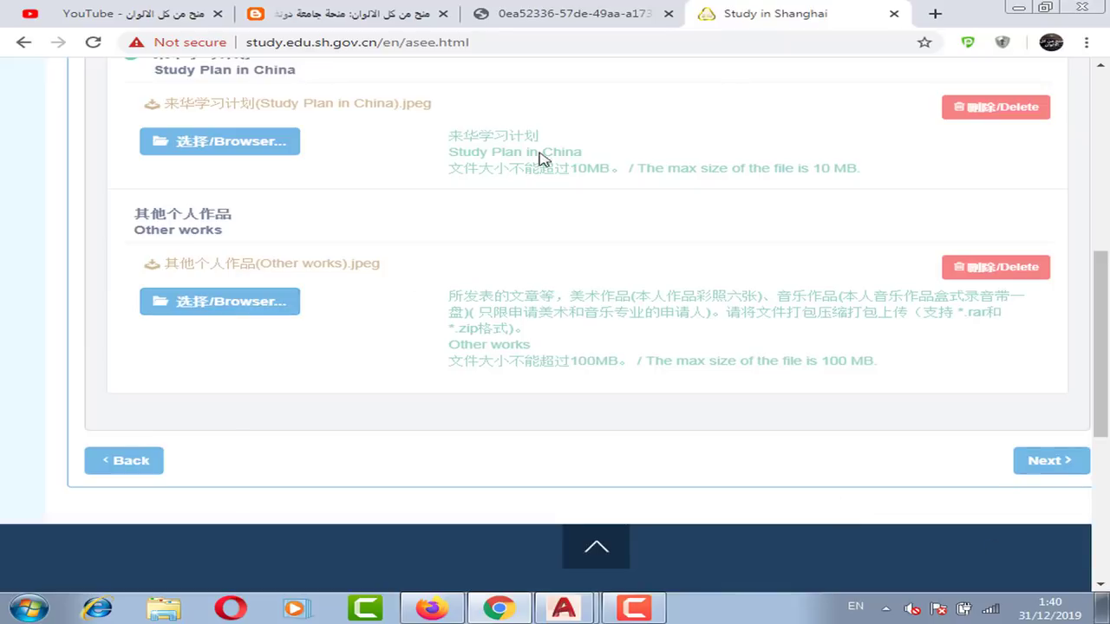
Step: Open the Confirm & Submit step and review the full application summary, from Basic Information through the final save and submit options
click(1041, 470)
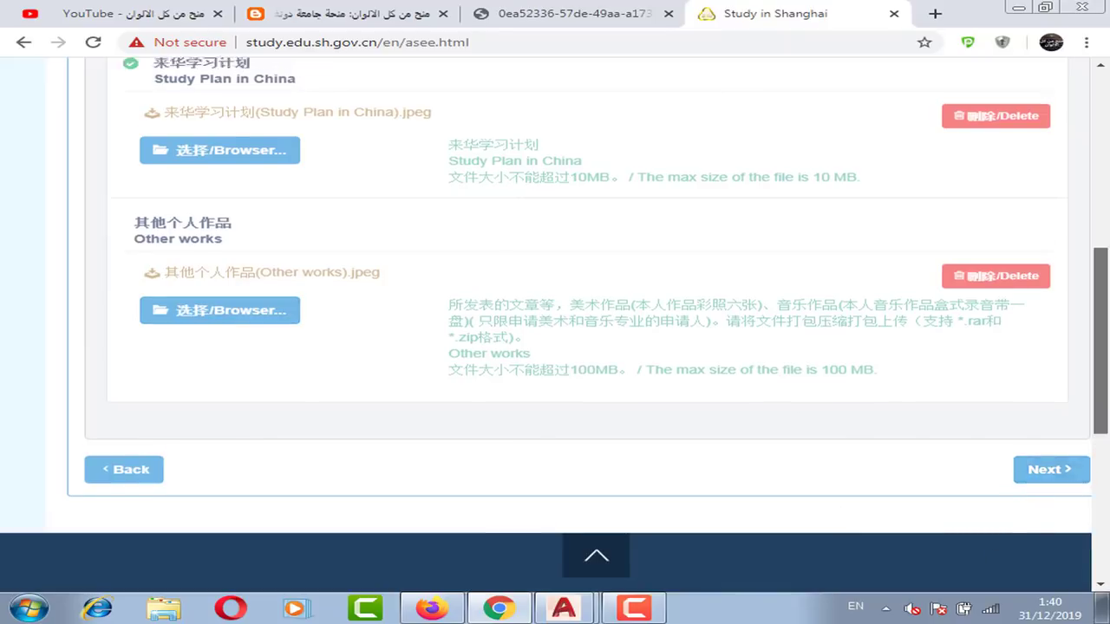
scroll(867, 373, up, 2)
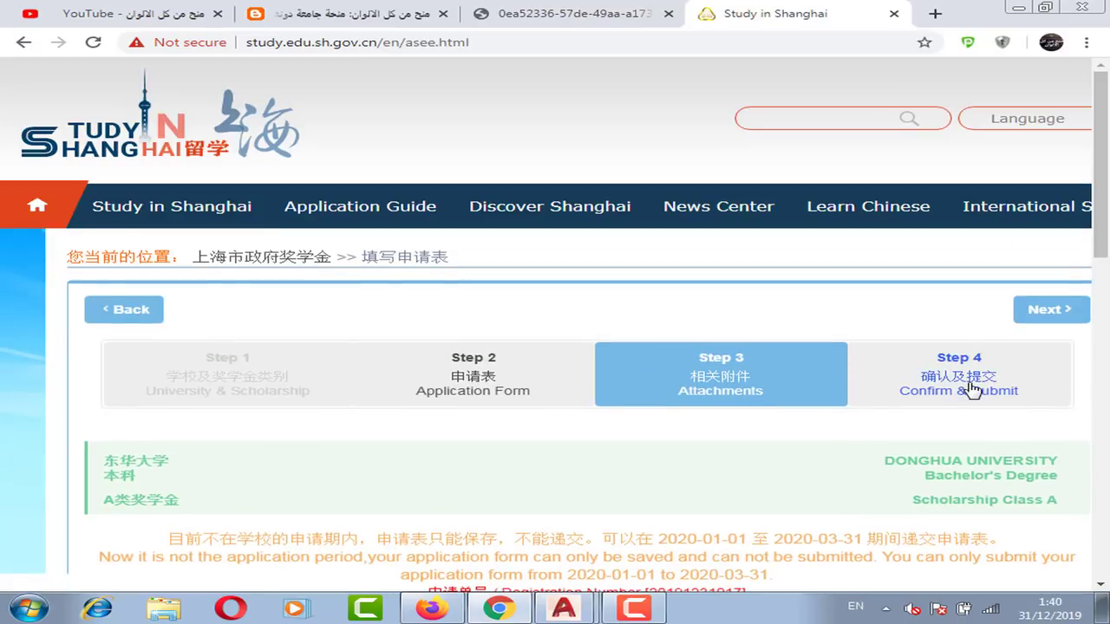
click(969, 388)
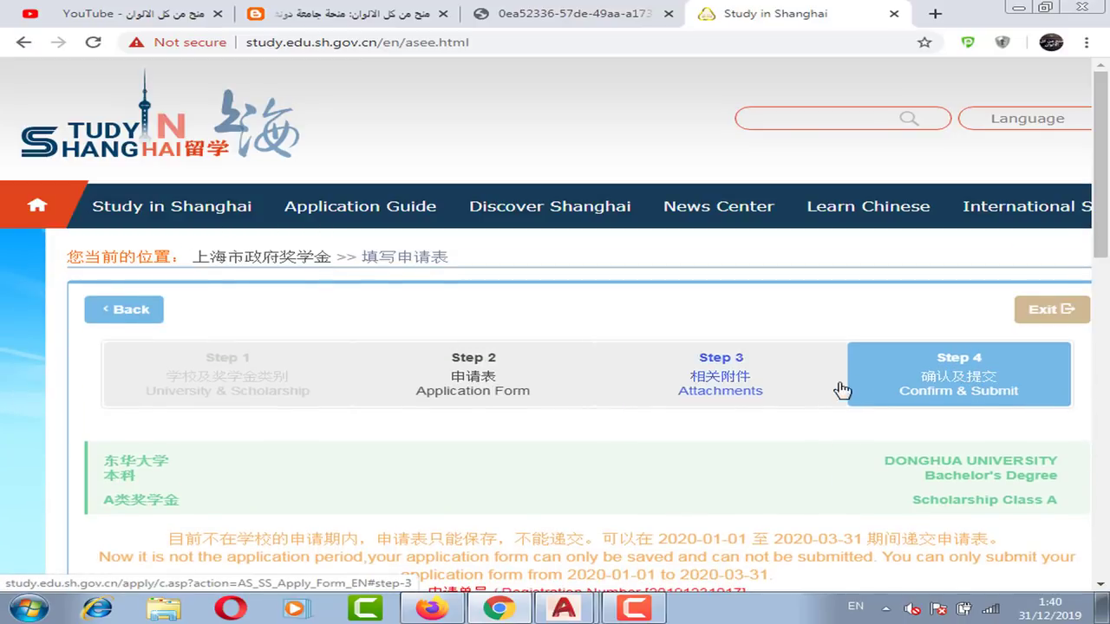
scroll(838, 389, down, 3)
scroll(530, 376, up, 2)
scroll(530, 376, down, 4)
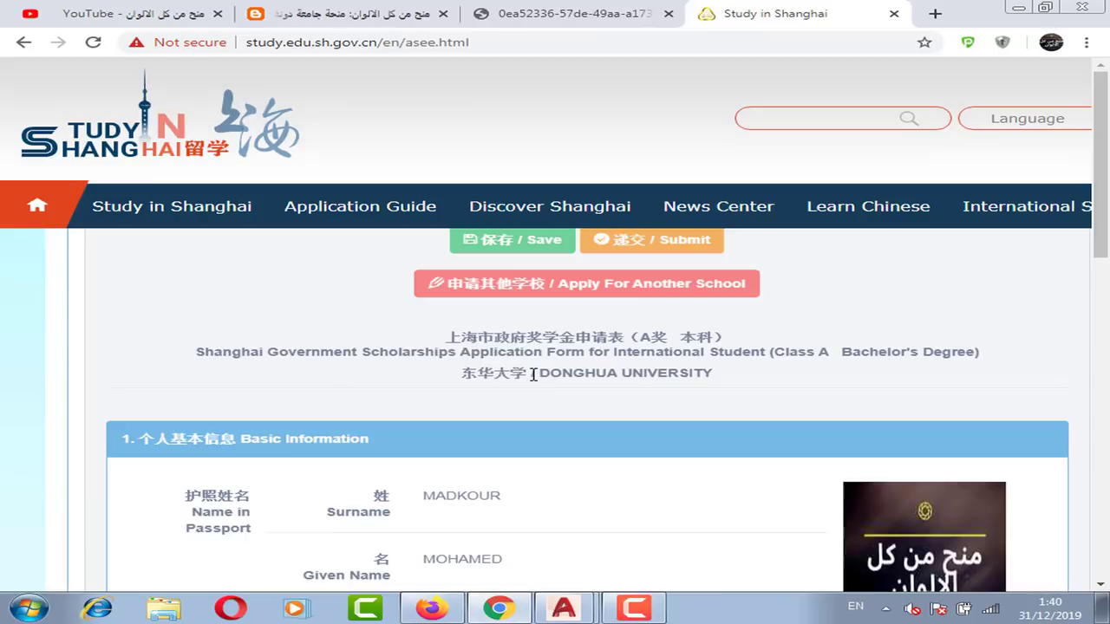
scroll(555, 373, down, 5)
scroll(559, 372, up, 4)
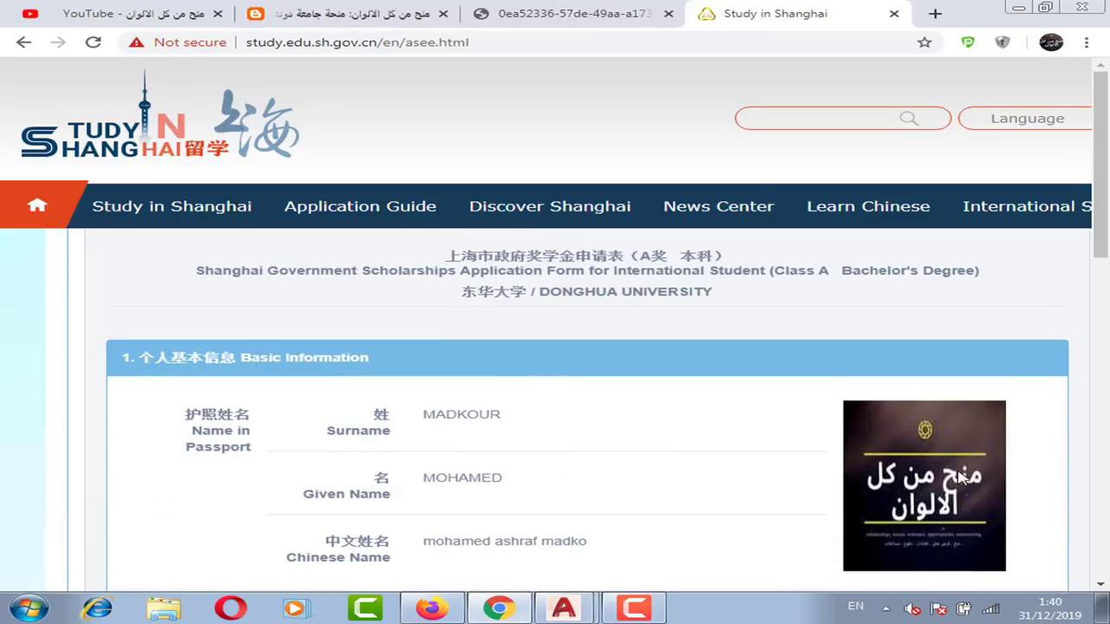
scroll(560, 424, down, 9)
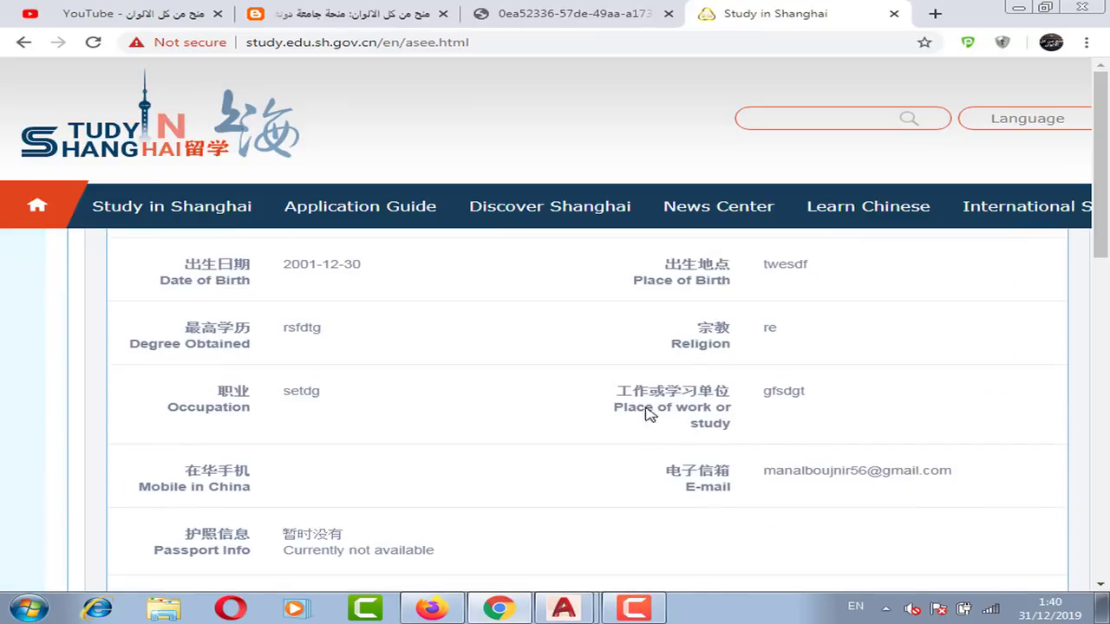
scroll(473, 349, down, 15)
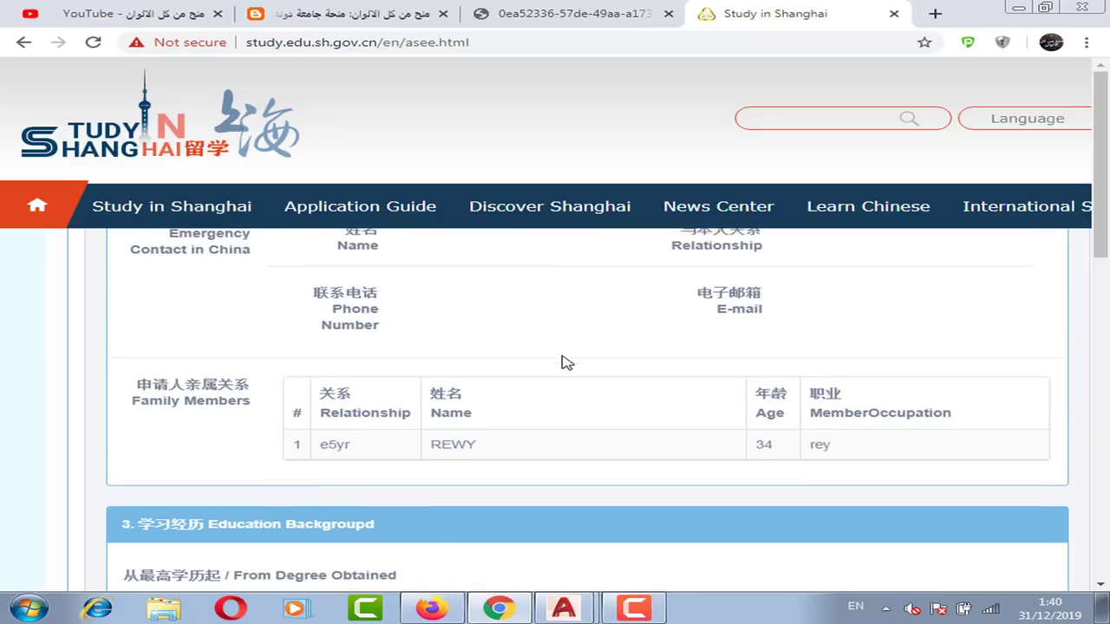
scroll(561, 366, down, 6)
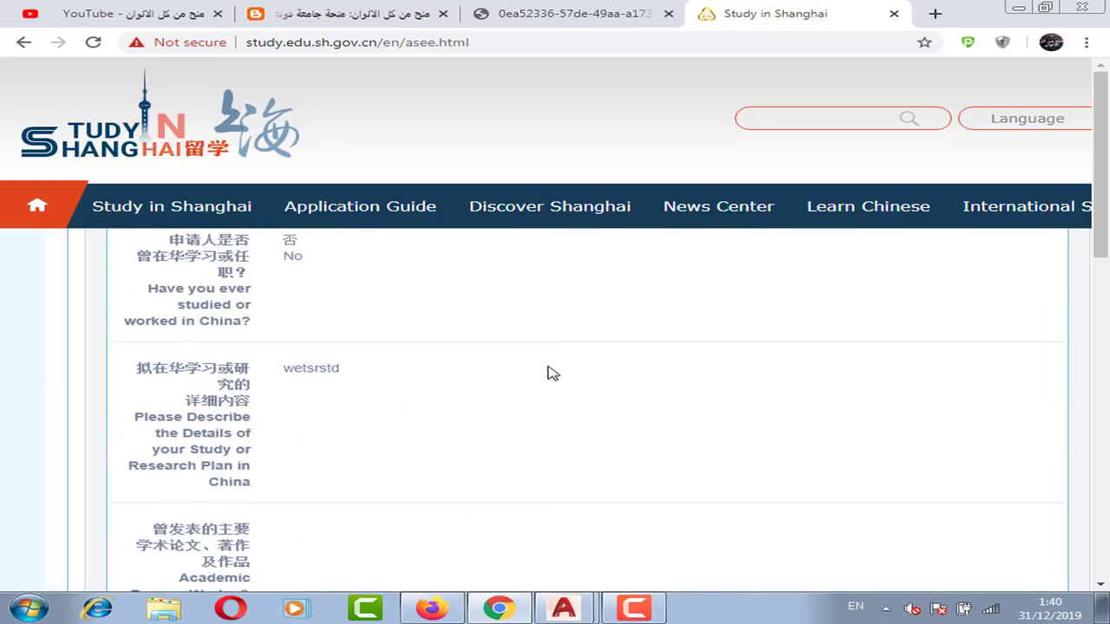
scroll(563, 382, down, 8)
scroll(694, 347, up, 2)
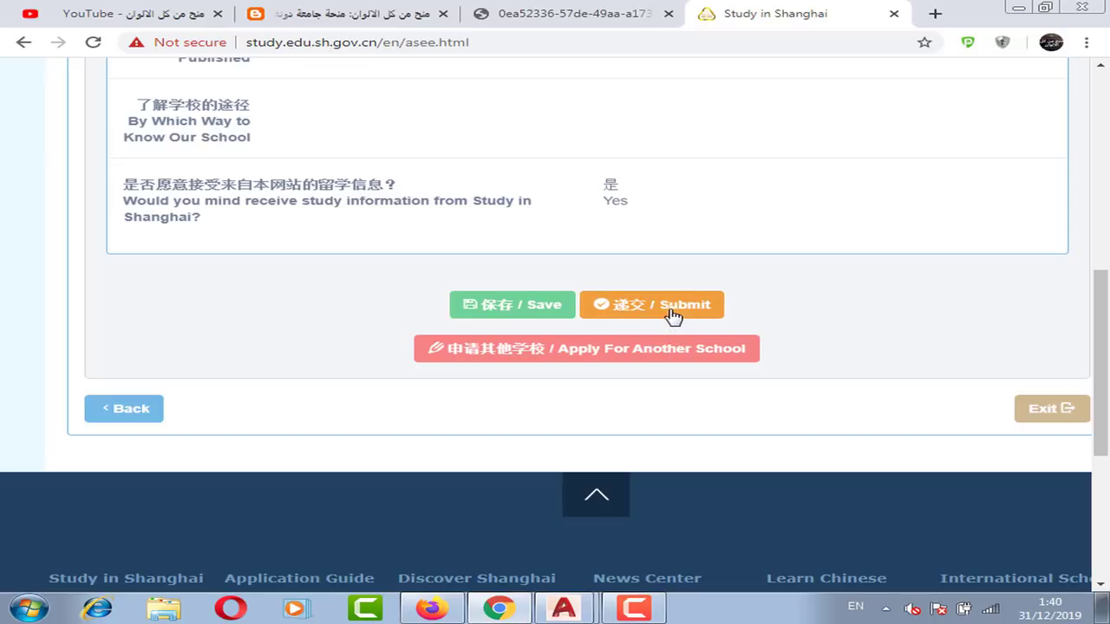
scroll(607, 286, up, 5)
scroll(674, 241, up, 15)
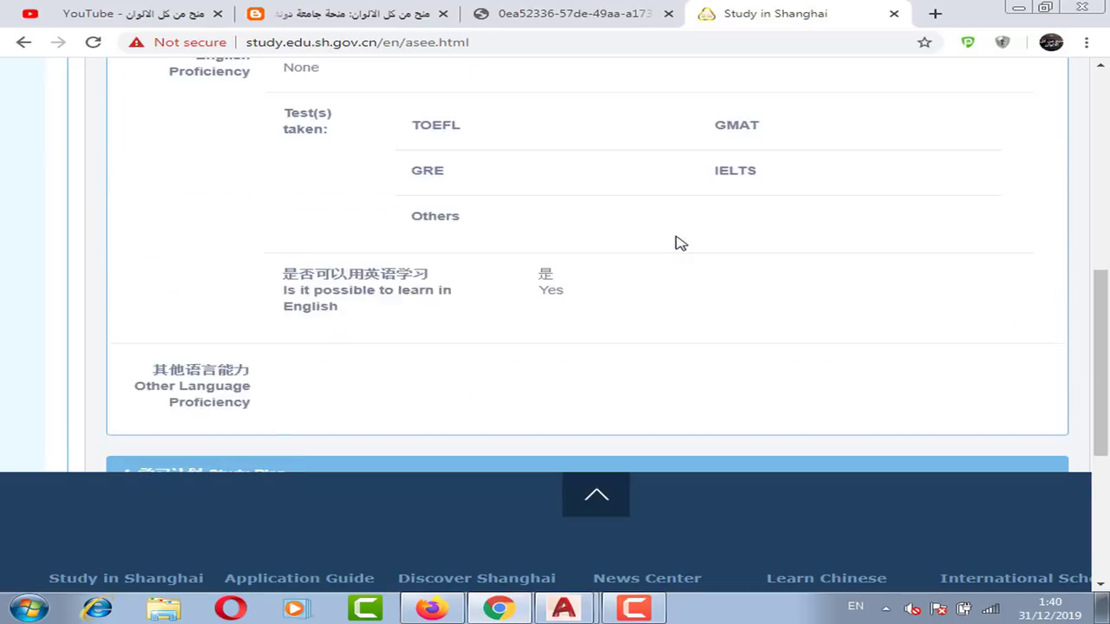
Step: Switch to the scholarship blog post and open its Donghua University application link in a new tab
click(382, 10)
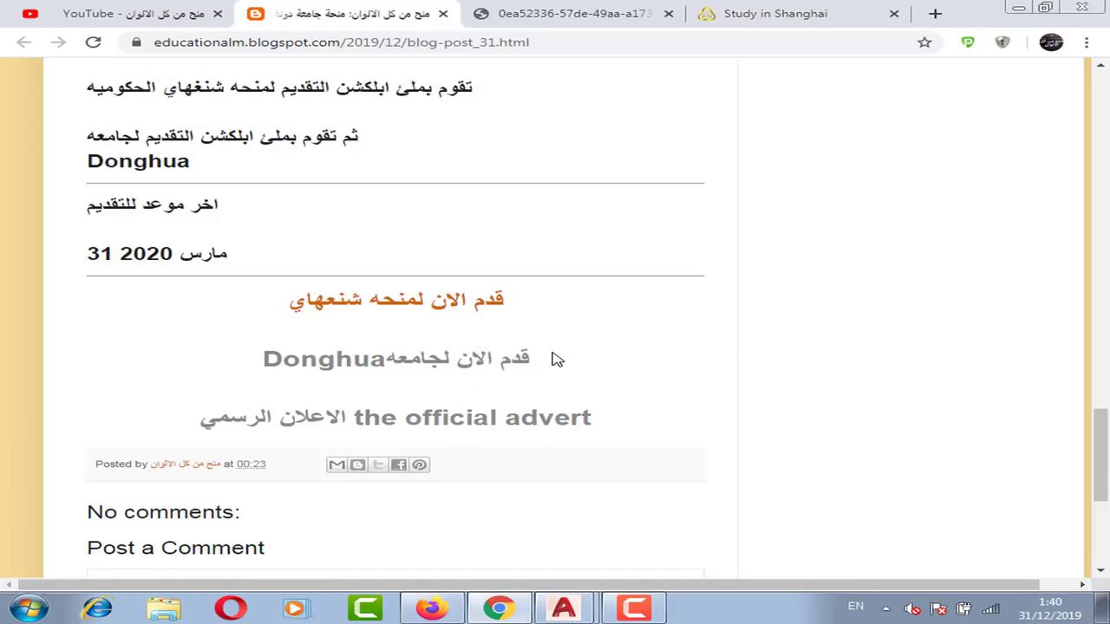
right_click(472, 366)
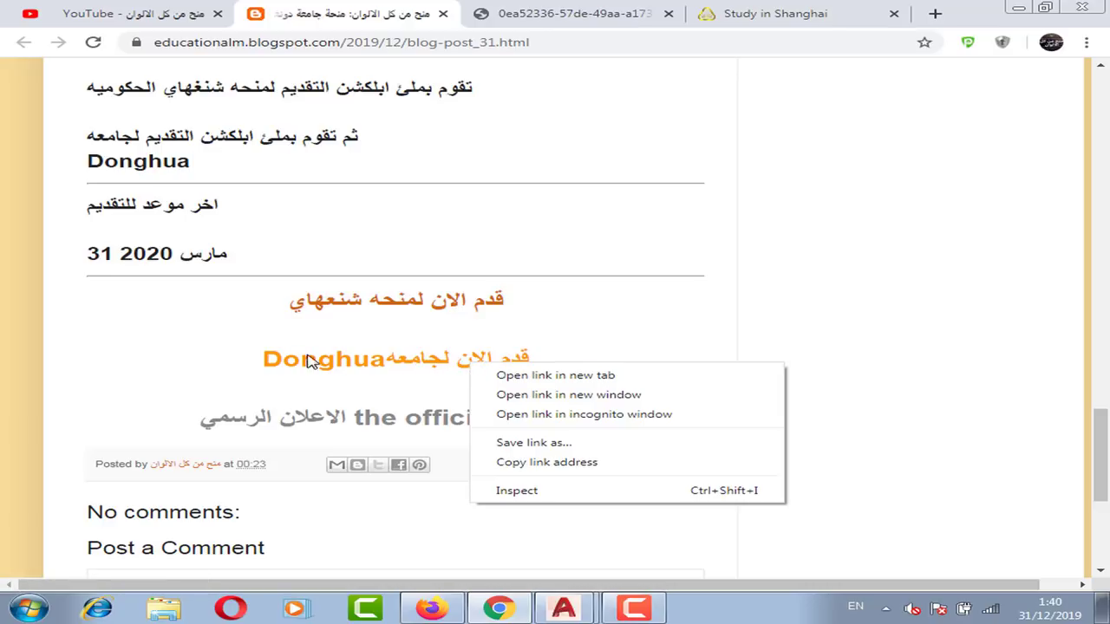
click(535, 375)
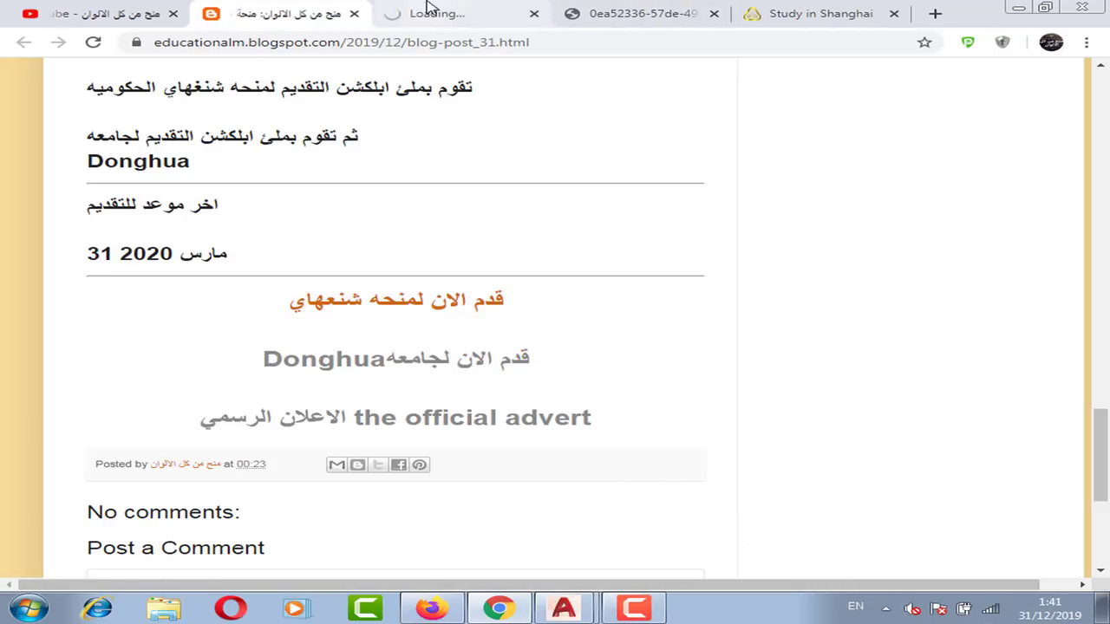
key(ctrl+Tab)
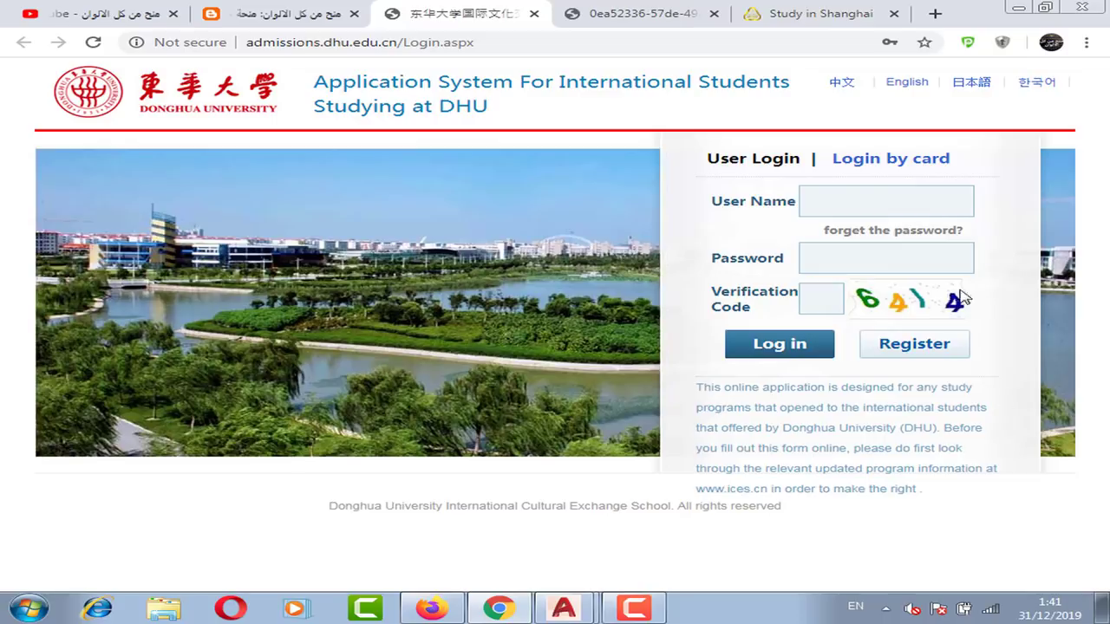
Step: Start a new student registration on the Donghua application system and agree to the applicant affirmation
click(922, 356)
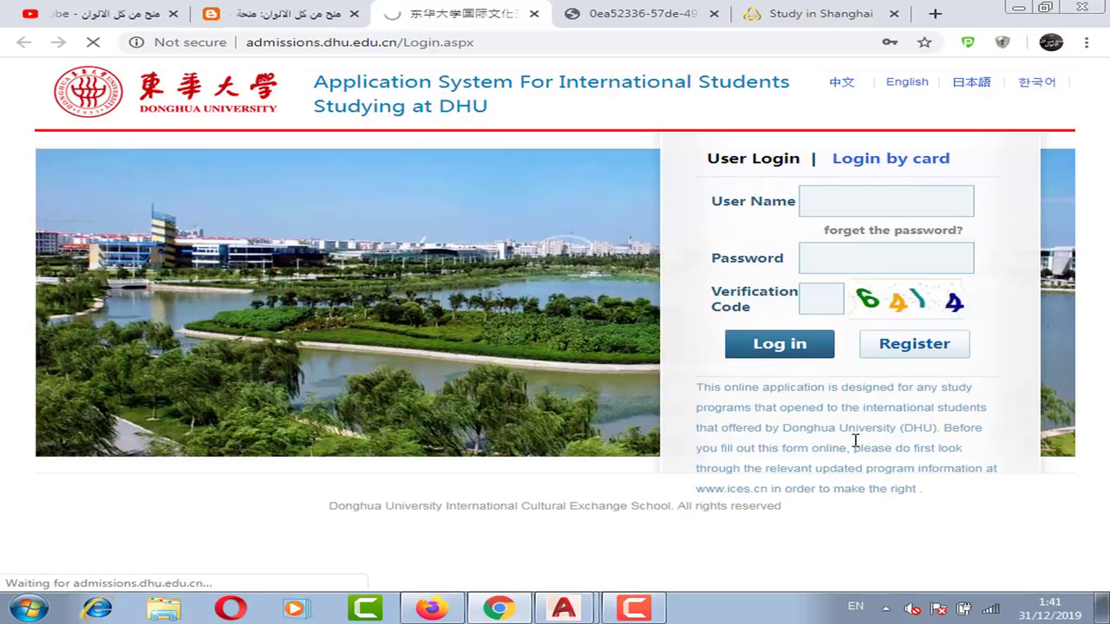
scroll(773, 429, down, 3)
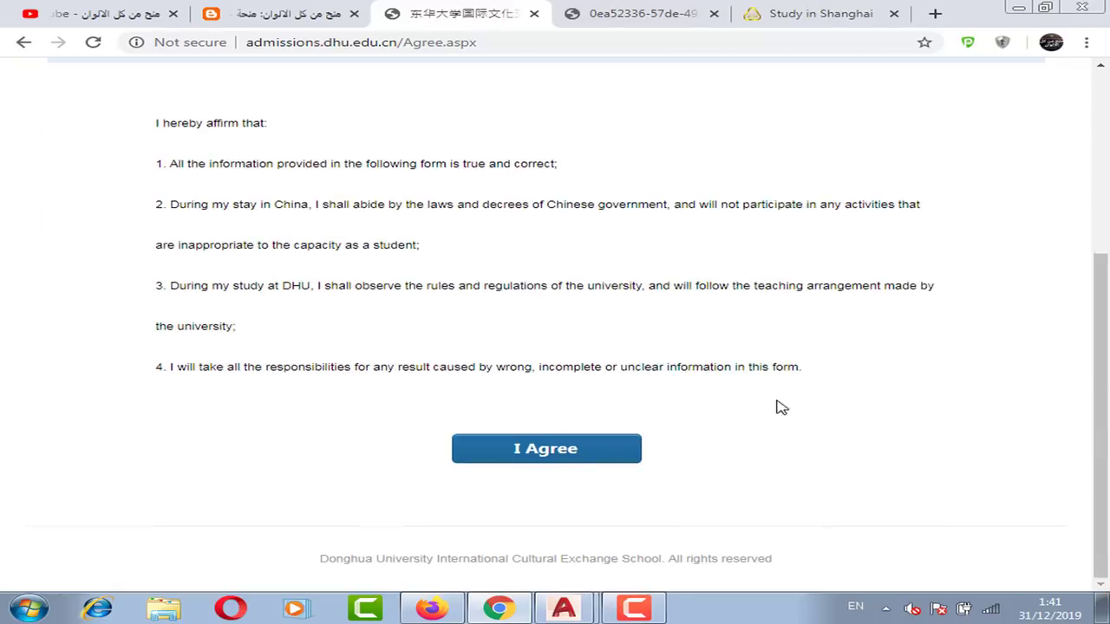
scroll(767, 390, up, 2)
scroll(448, 355, down, 2)
click(538, 451)
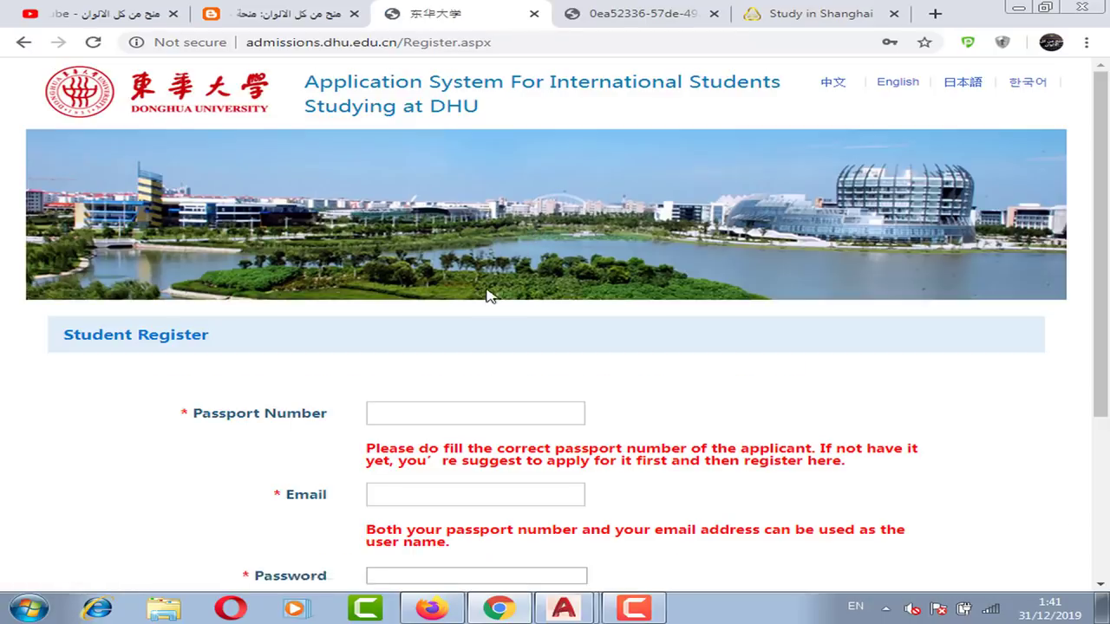
Step: Examine the registration form's passport number, email and password fields, and return to the login page
scroll(488, 292, down, 3)
click(401, 168)
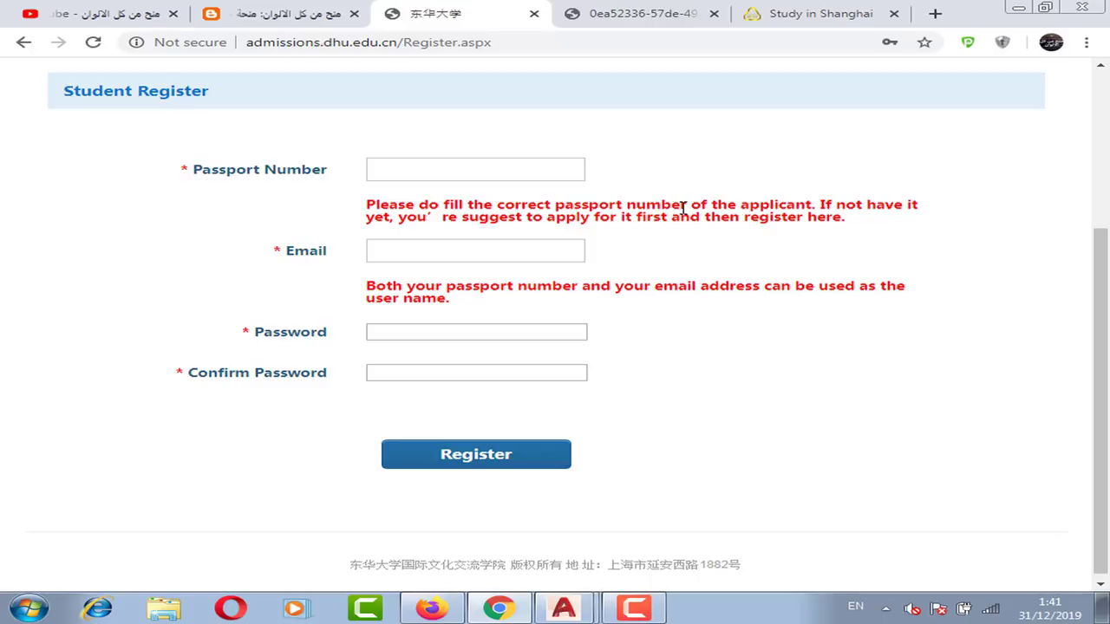
click(385, 255)
click(307, 272)
click(22, 43)
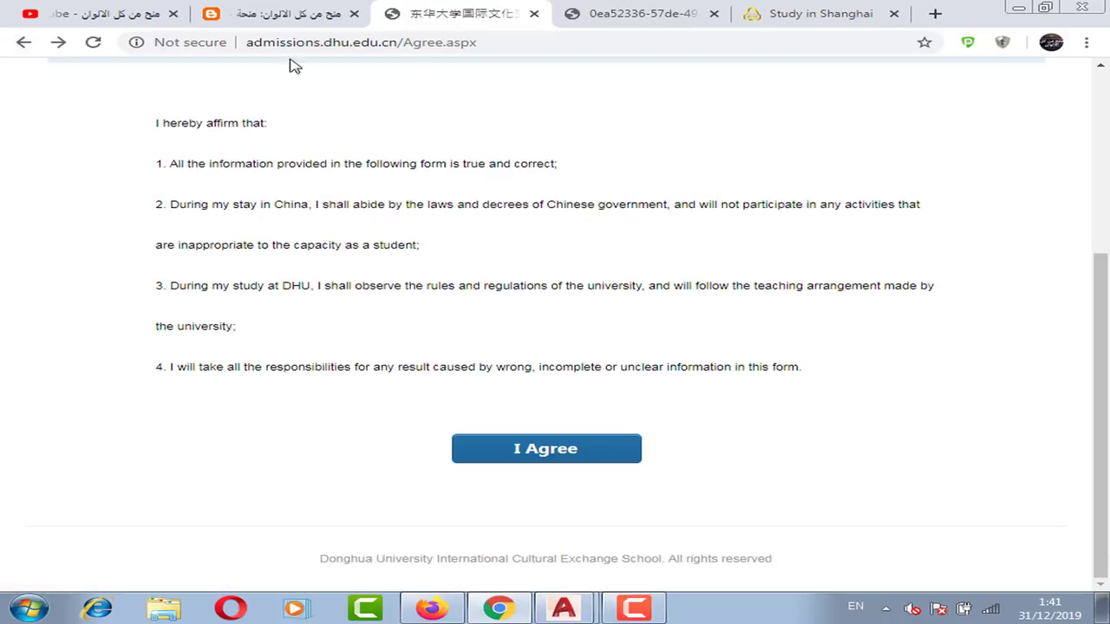
click(23, 42)
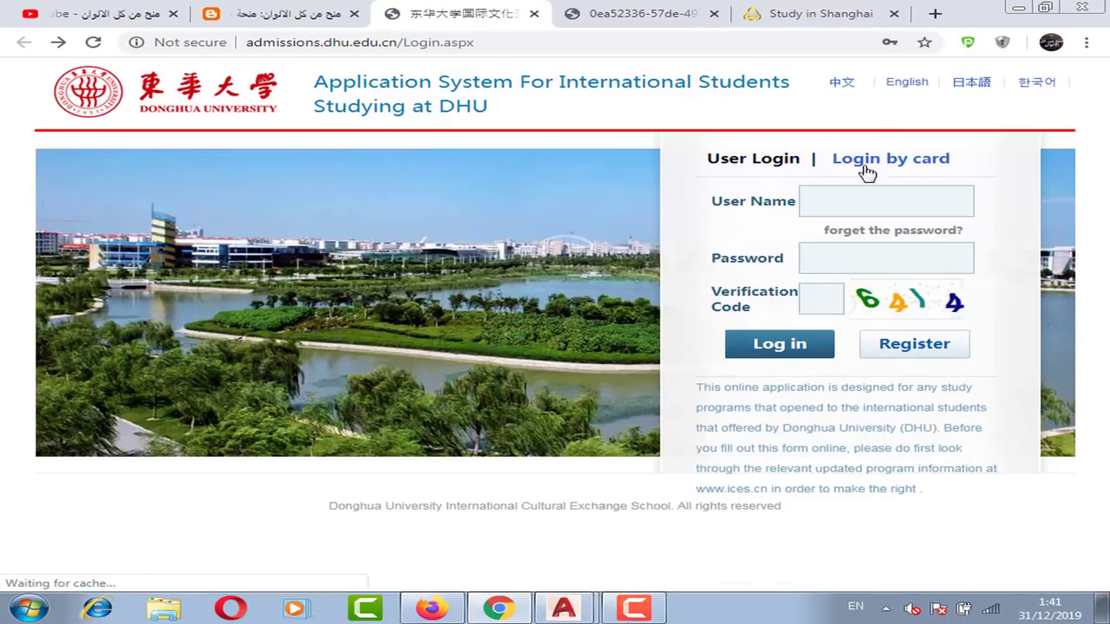
Step: Try to log in with the saved account email and password and the displayed verification code
click(840, 194)
click(815, 247)
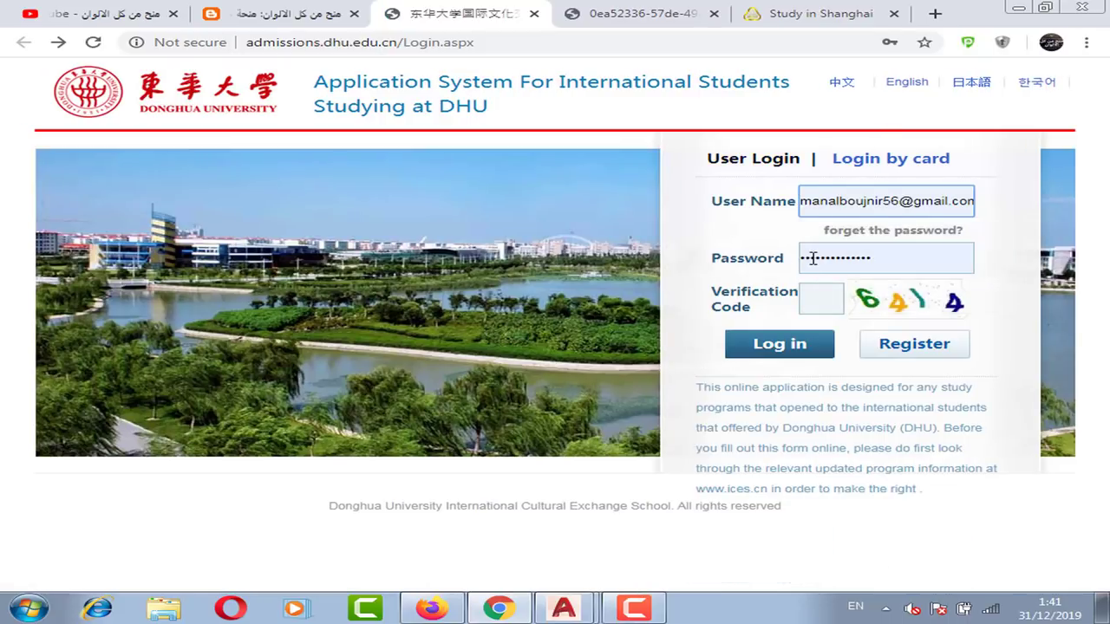
click(828, 298)
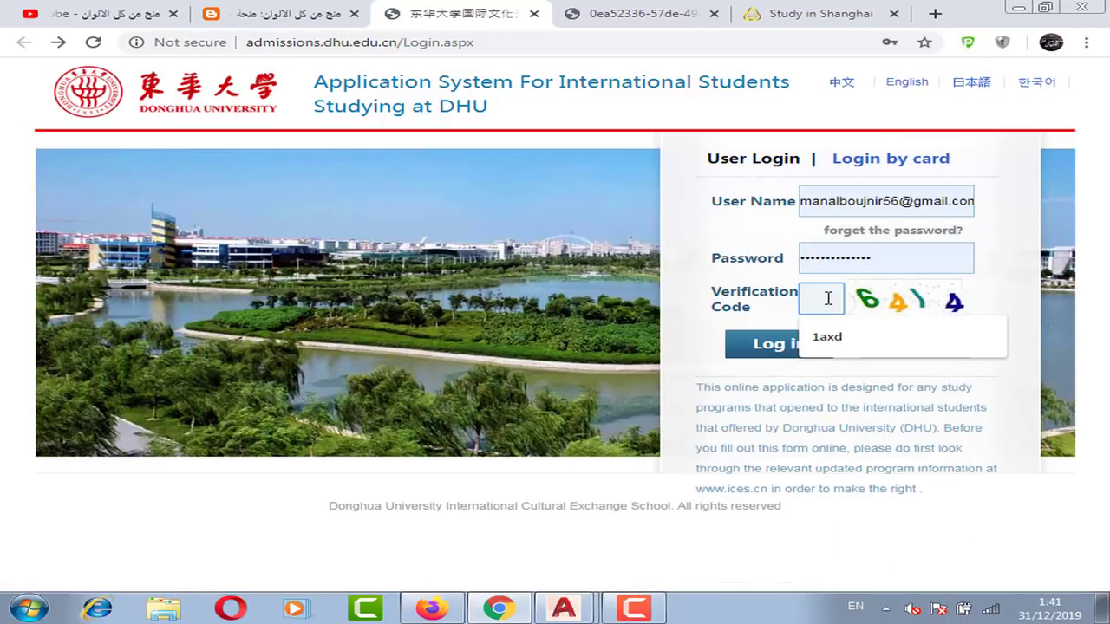
text(6414)
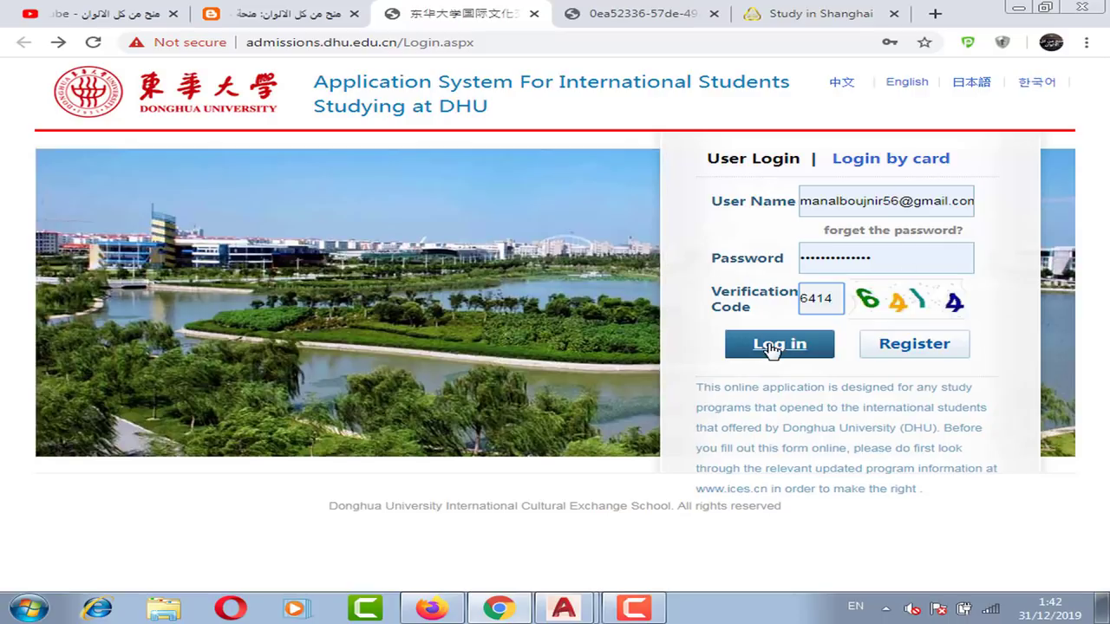
click(803, 347)
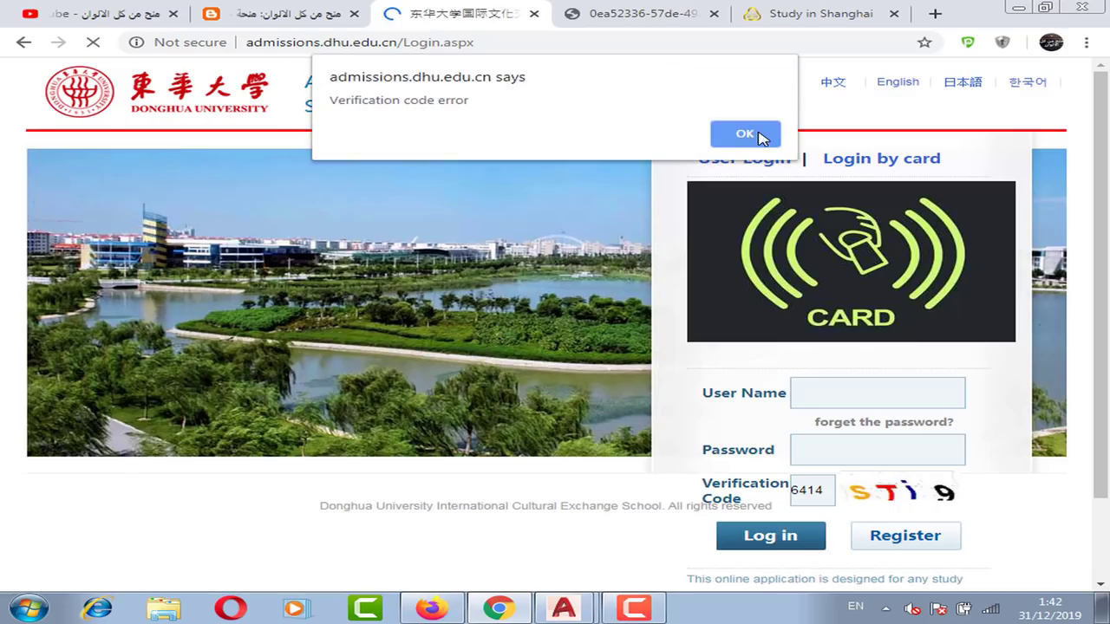
click(759, 135)
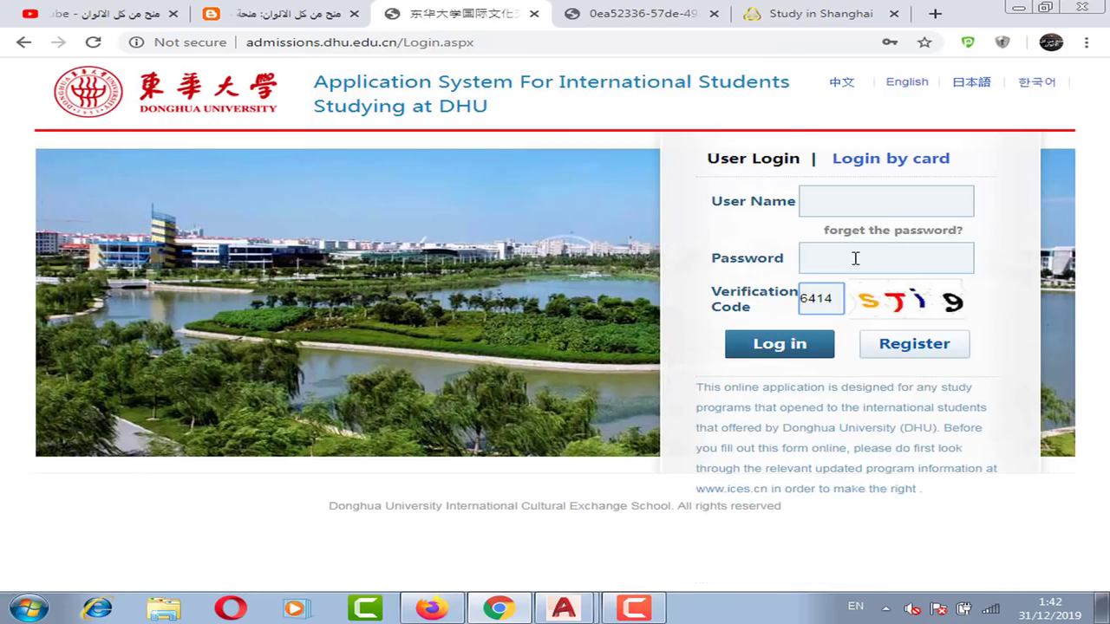
Step: Log in with the new verification code and the saved account email and password
double_click(843, 298)
text(sti9)
click(853, 199)
click(872, 238)
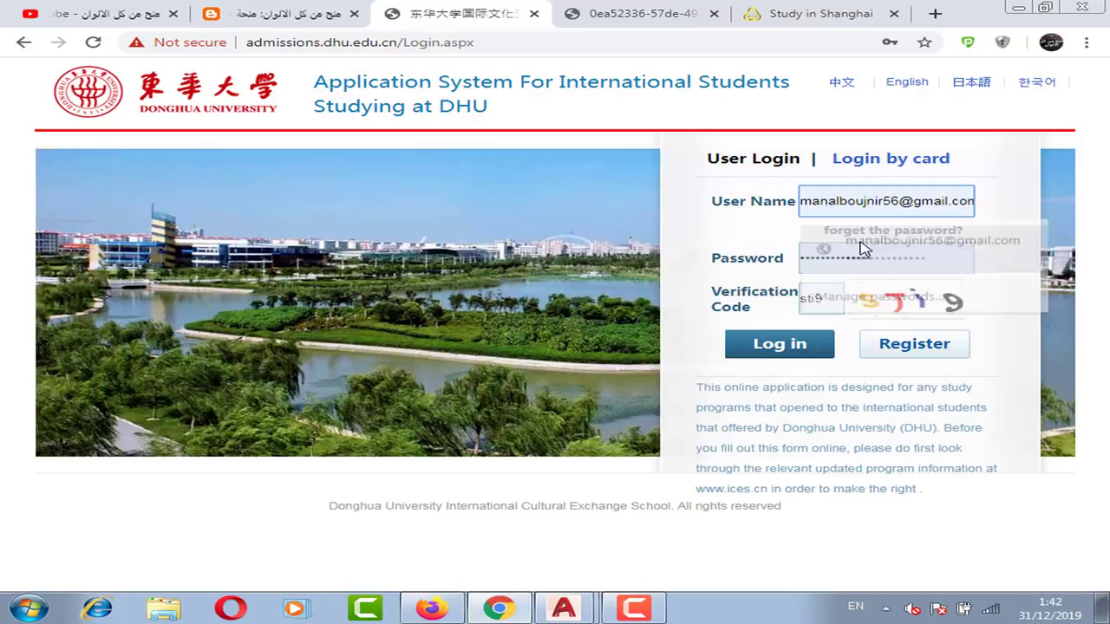
click(780, 347)
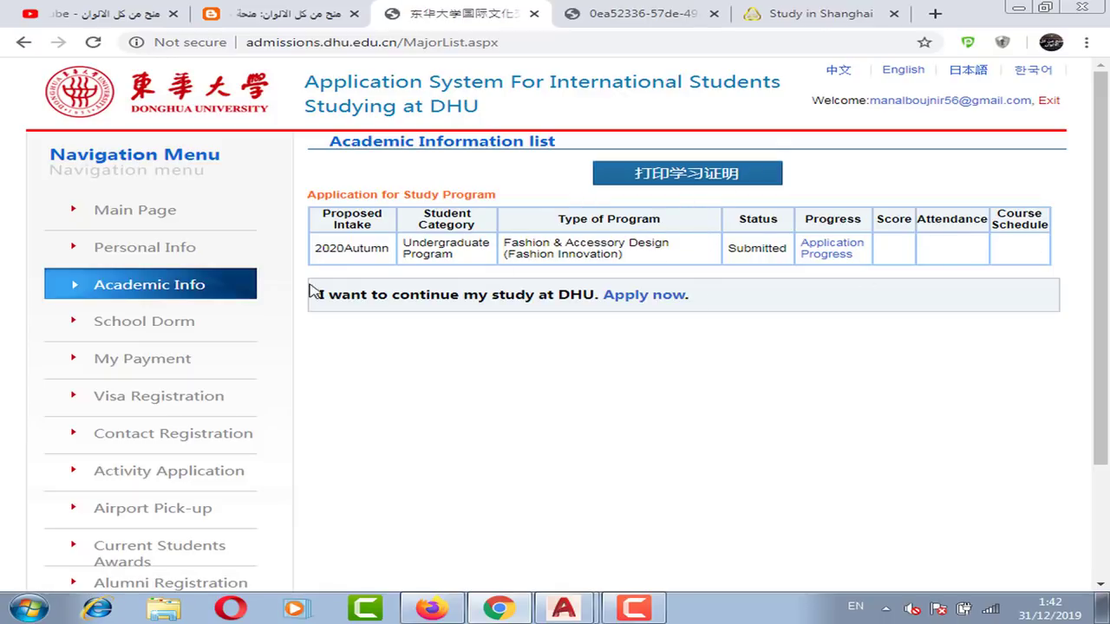
Step: Open the Main Page and review the flowchart of student and university application stages
click(139, 217)
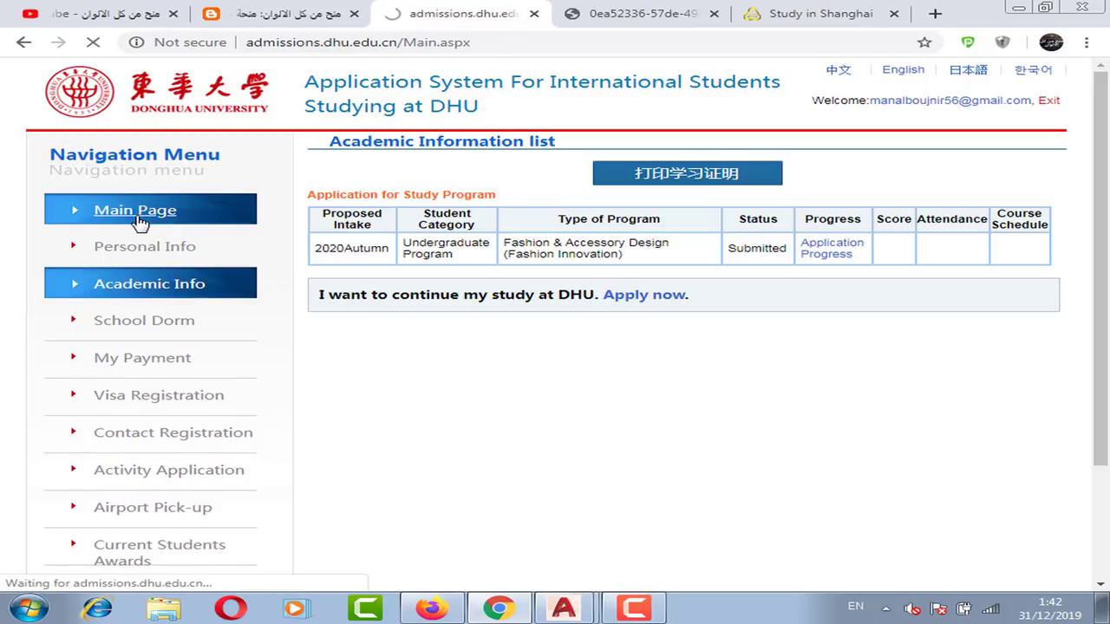
scroll(661, 299, down, 3)
scroll(657, 295, up, 3)
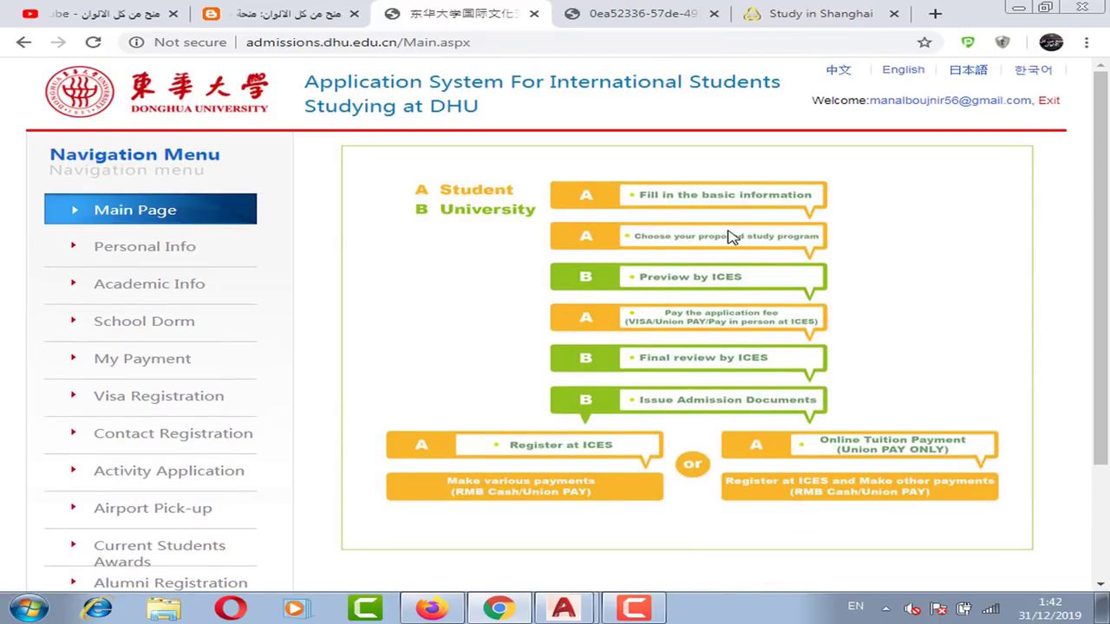
scroll(742, 291, down, 3)
scroll(737, 242, up, 3)
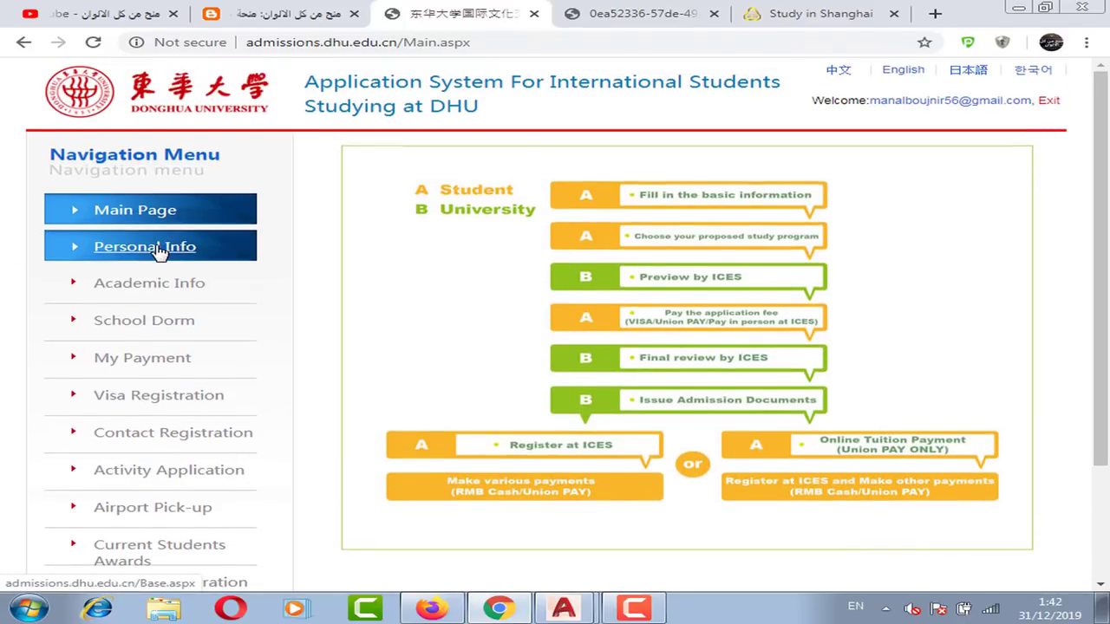
Step: Open the Personal Info form and mark the Chinese Name field as N/A
click(148, 250)
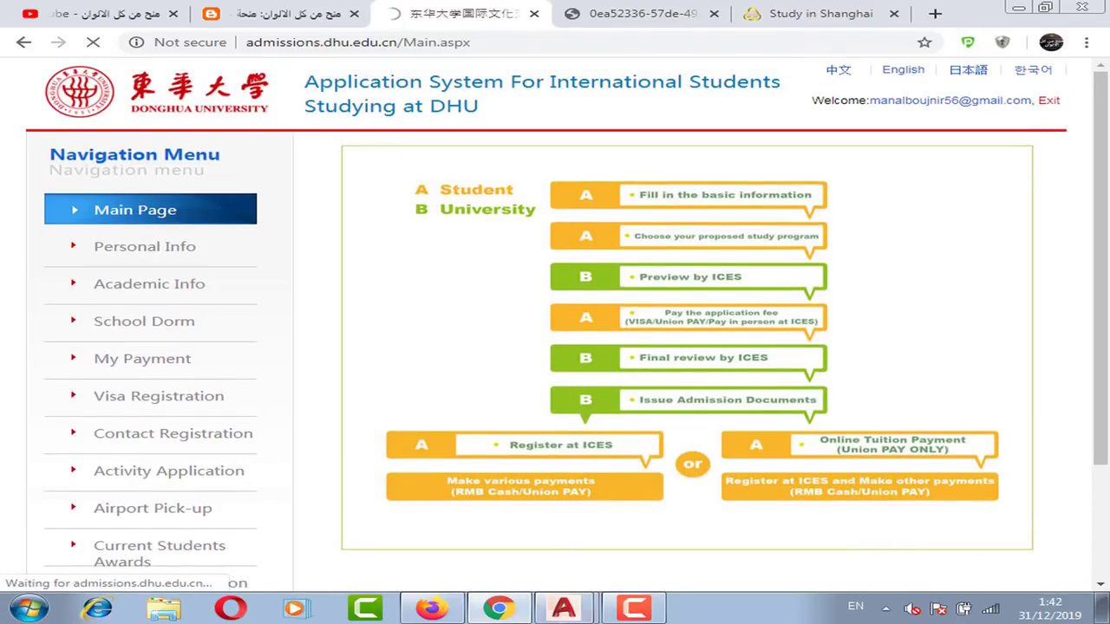
mouse_move(564, 609)
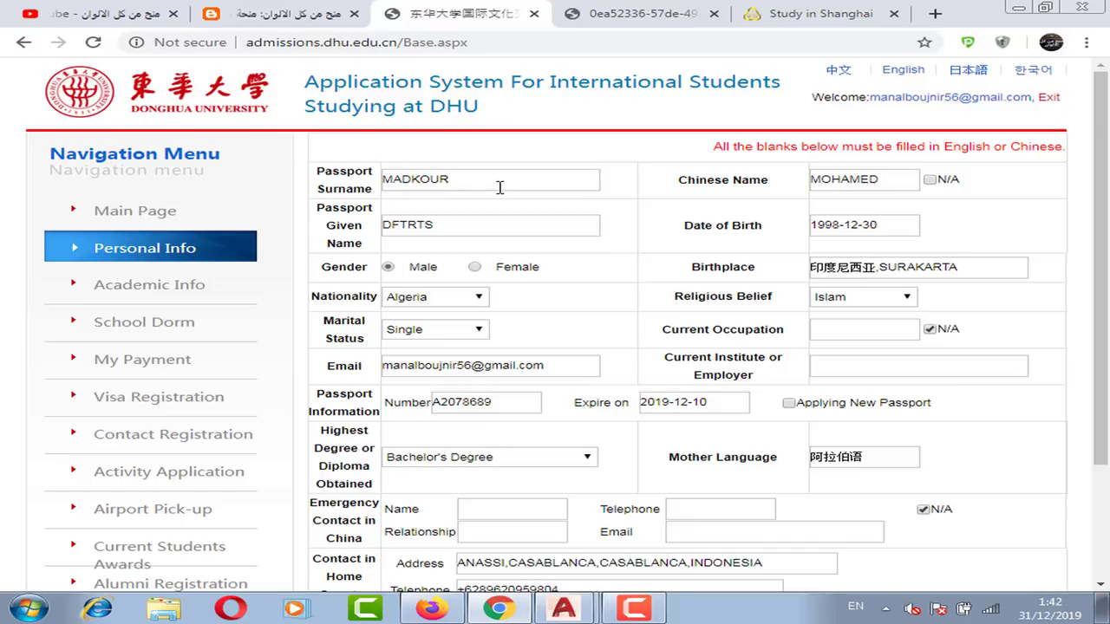
click(930, 180)
Step: Review the rest of the personal information, including the highest degree options and the mother language field
scroll(469, 295, down, 1)
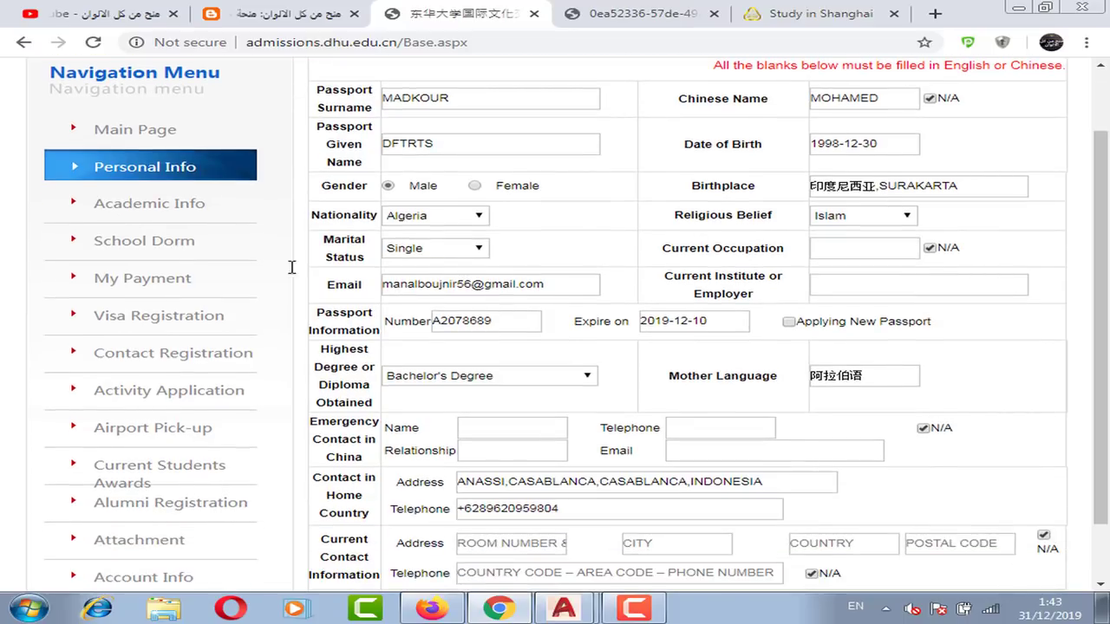
scroll(784, 280, down, 1)
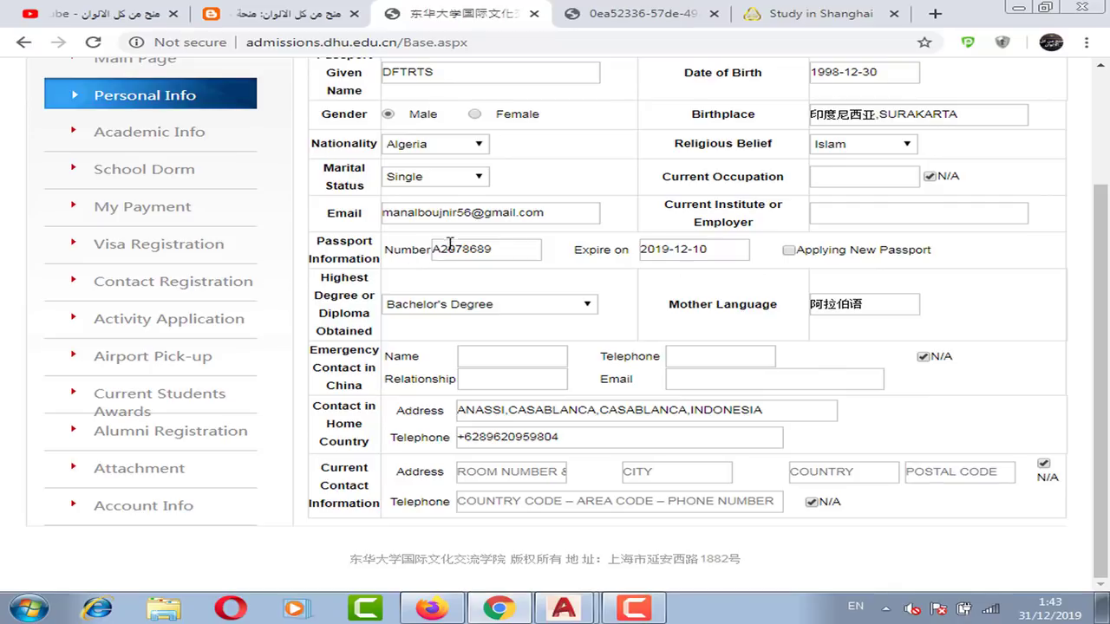
click(476, 308)
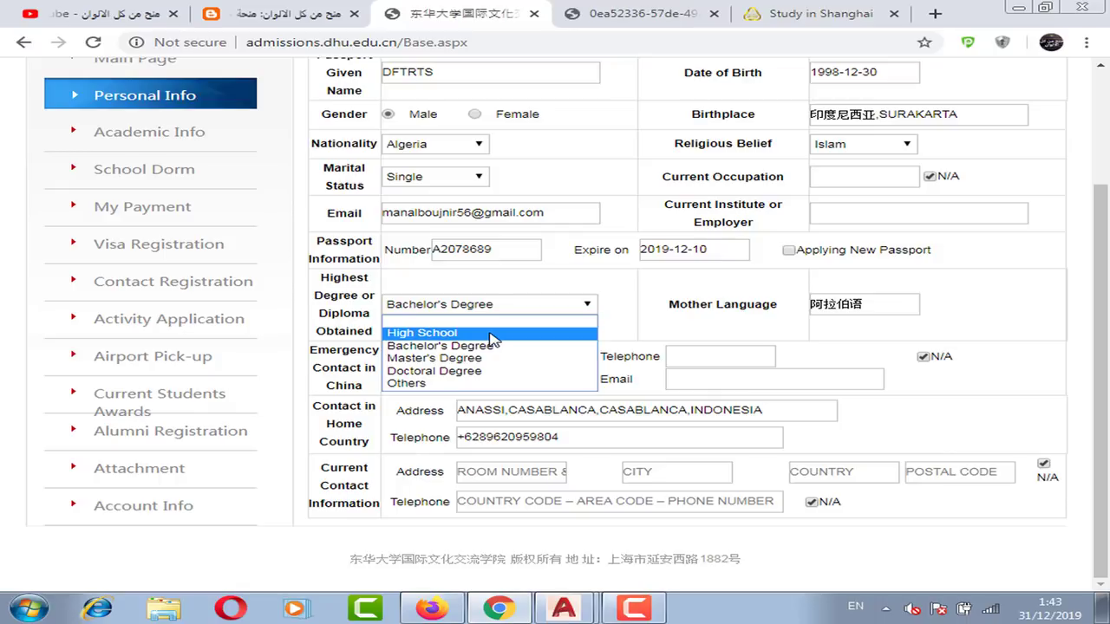
click(416, 399)
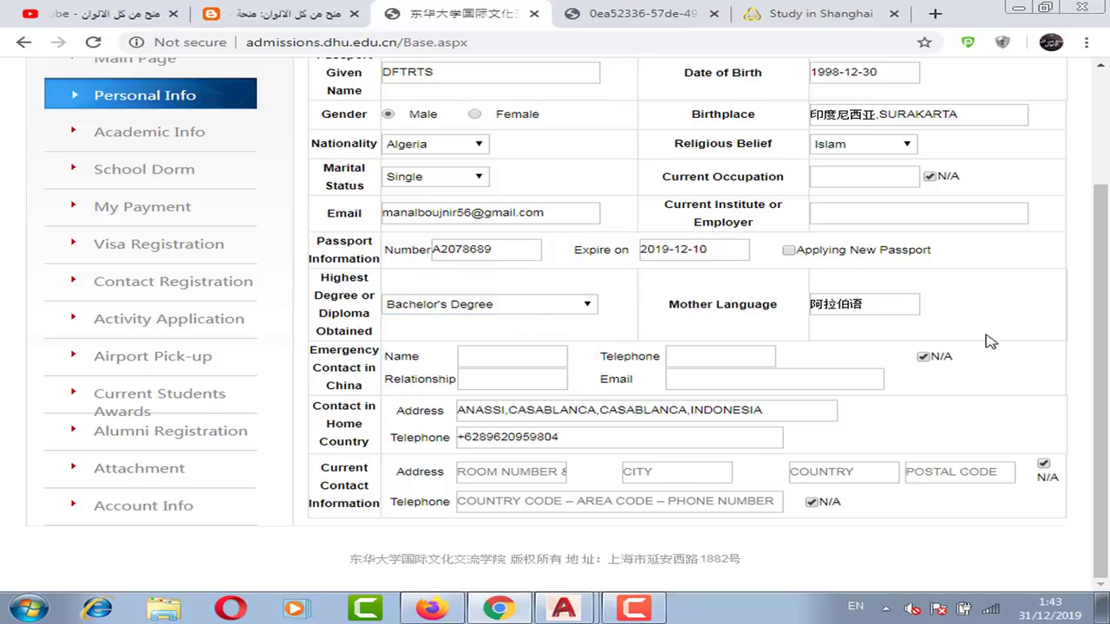
double_click(872, 305)
click(959, 321)
scroll(703, 540, up, 2)
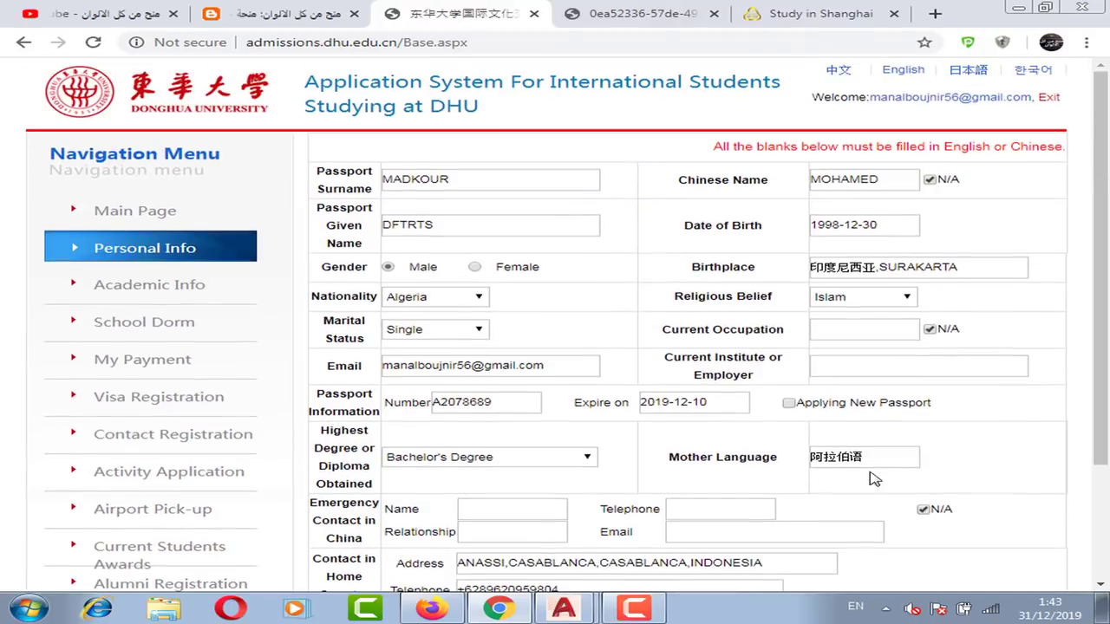
Step: Open Academic Info and start a further study application for Undergraduate Programs (Bachelor)
click(163, 290)
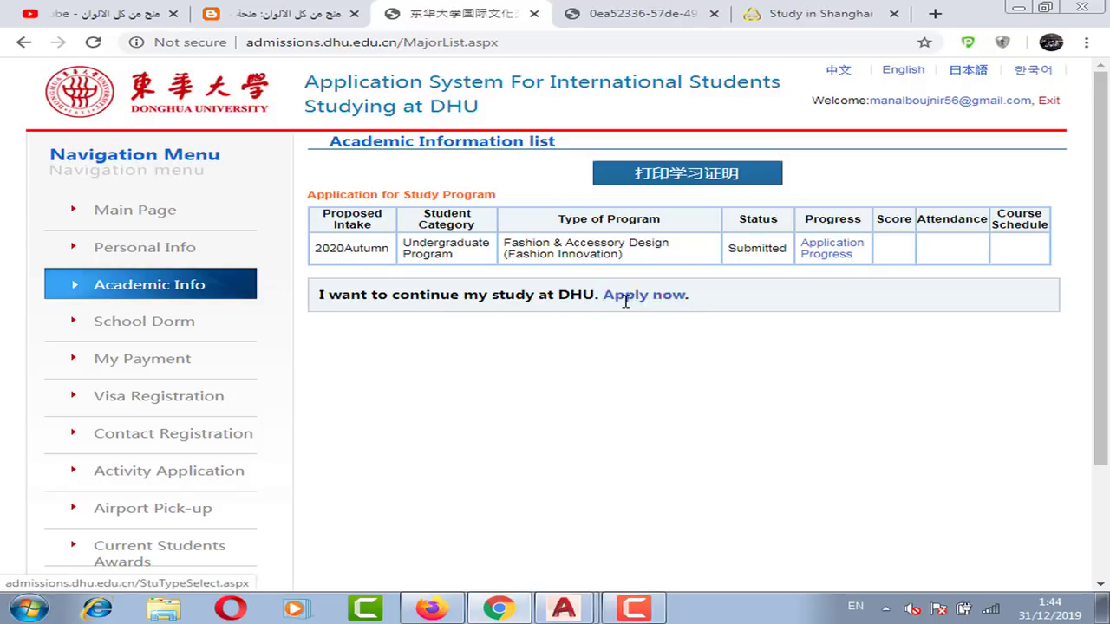
click(663, 302)
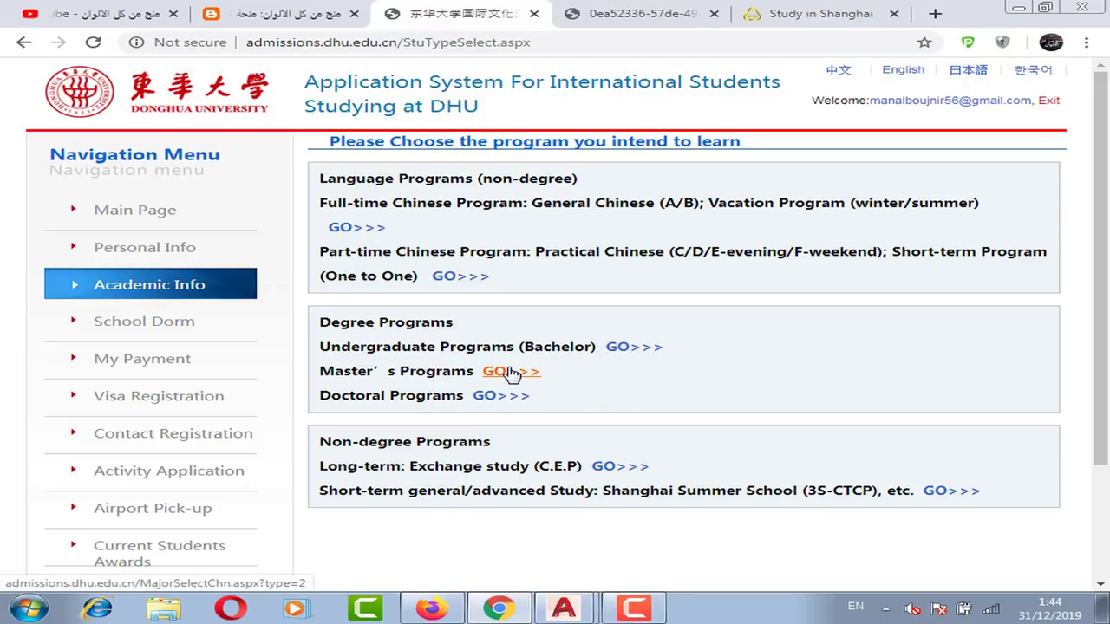
click(631, 352)
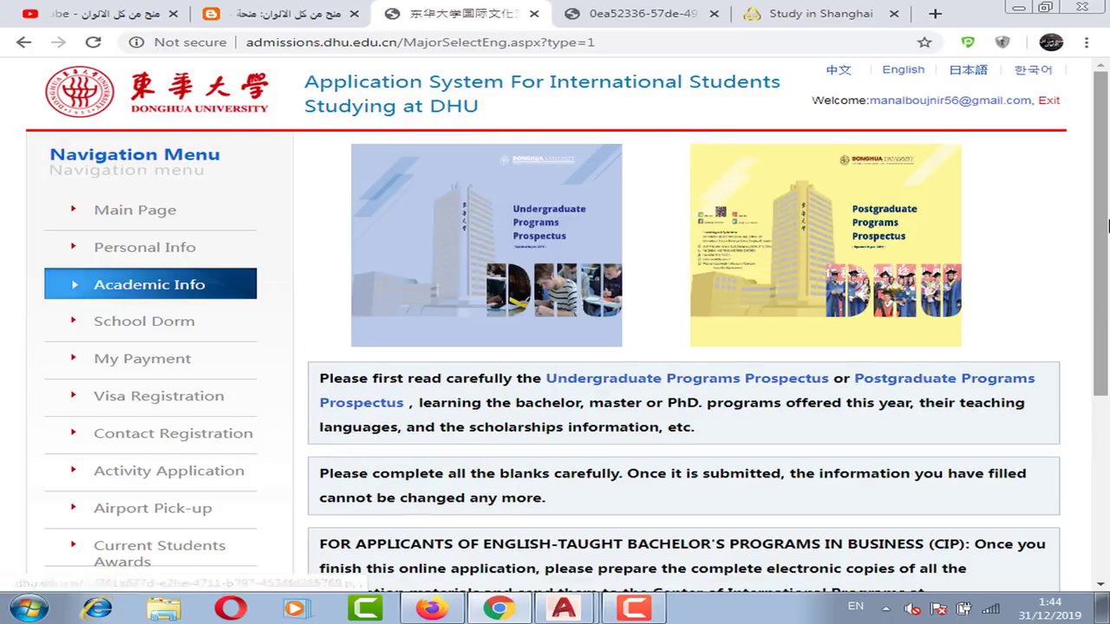
Step: Read the application notices, focusing on the instructions for English-taught bachelor's programs in business (CIP)
scroll(1097, 364, down, 2)
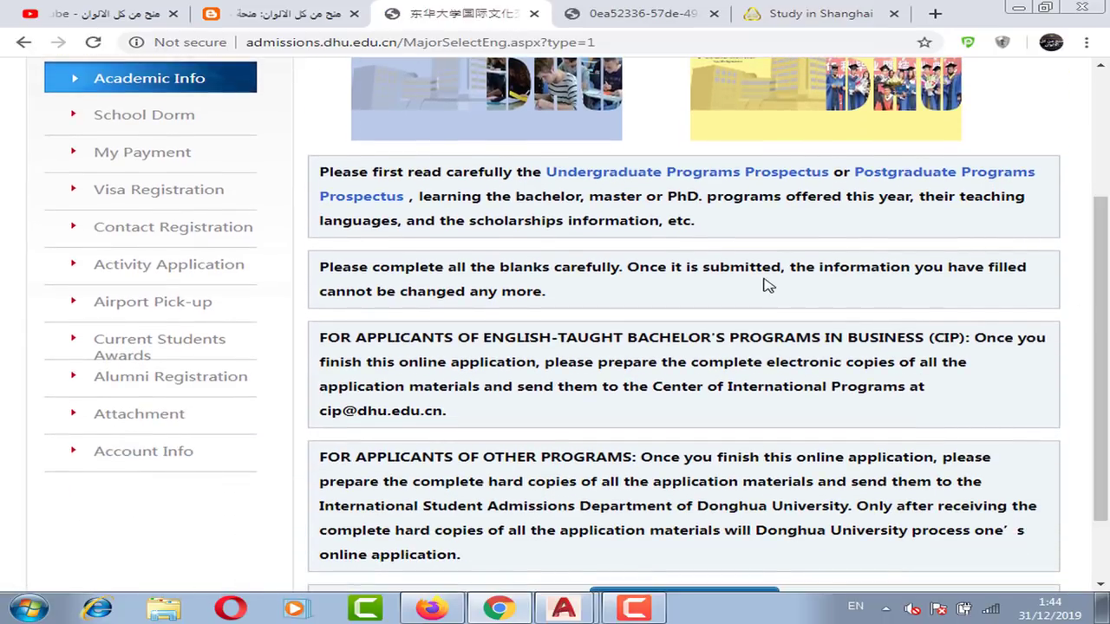
scroll(781, 260, down, 1)
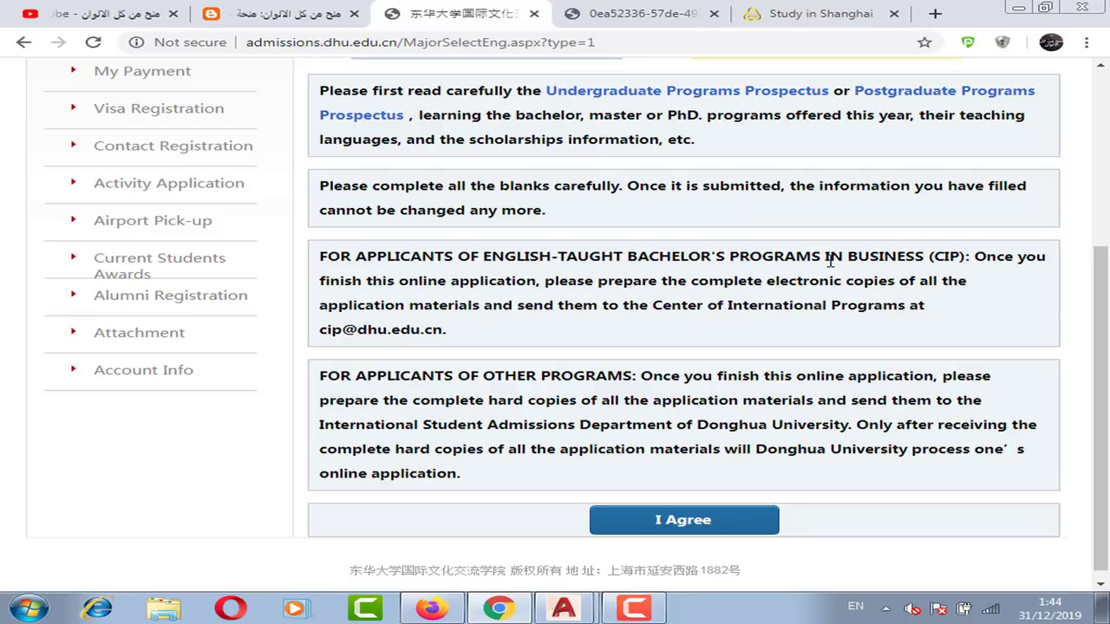
drag(829, 256, 924, 256)
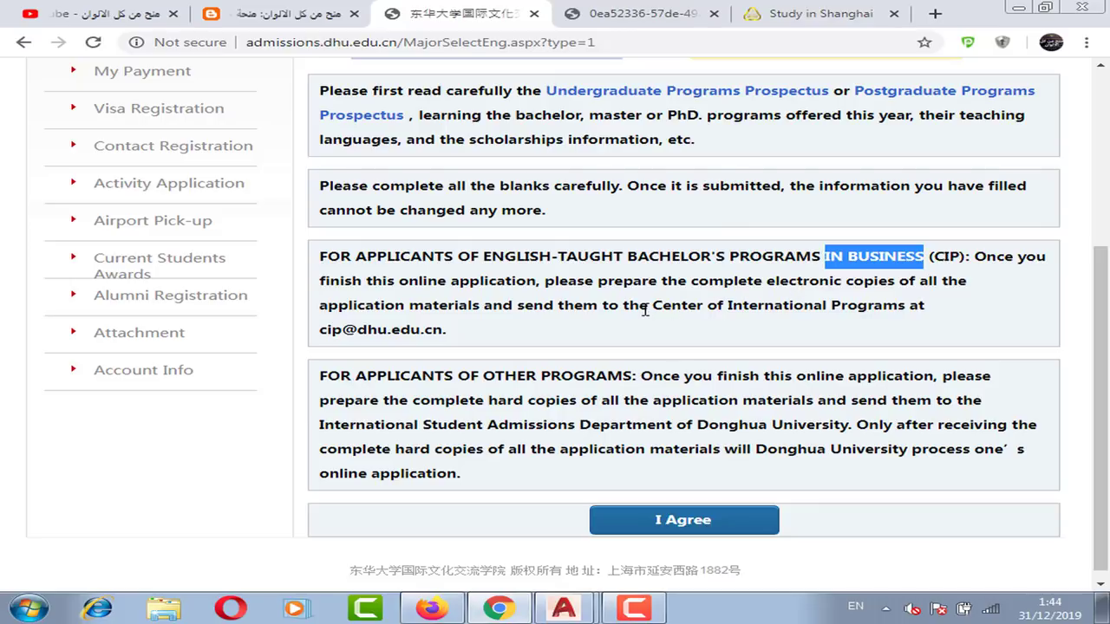
click(305, 14)
scroll(310, 254, up, 5)
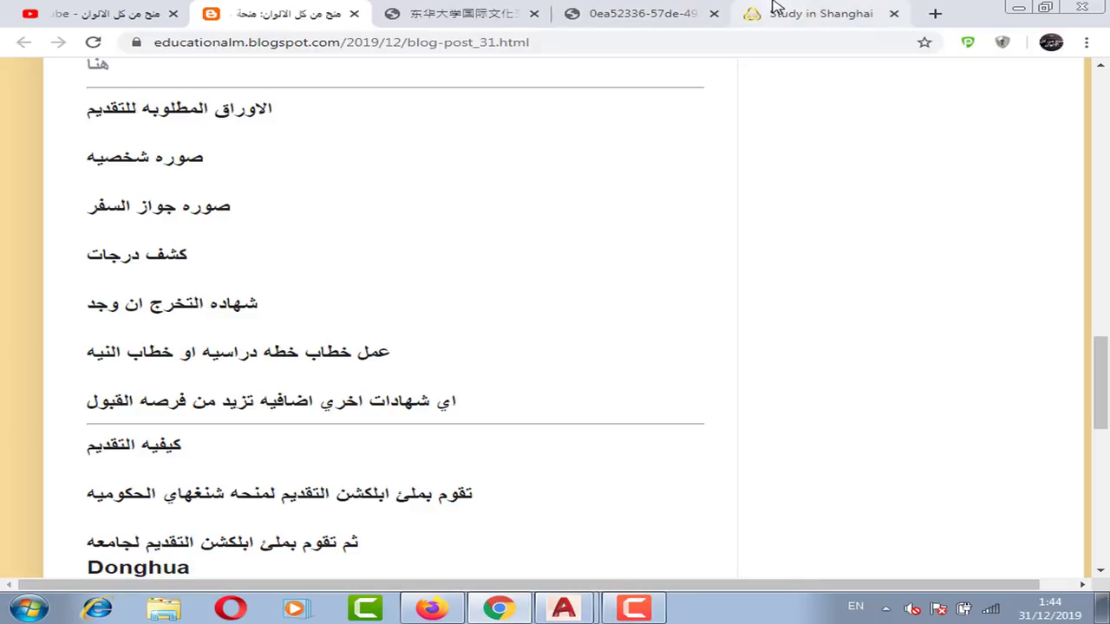
click(472, 10)
click(749, 301)
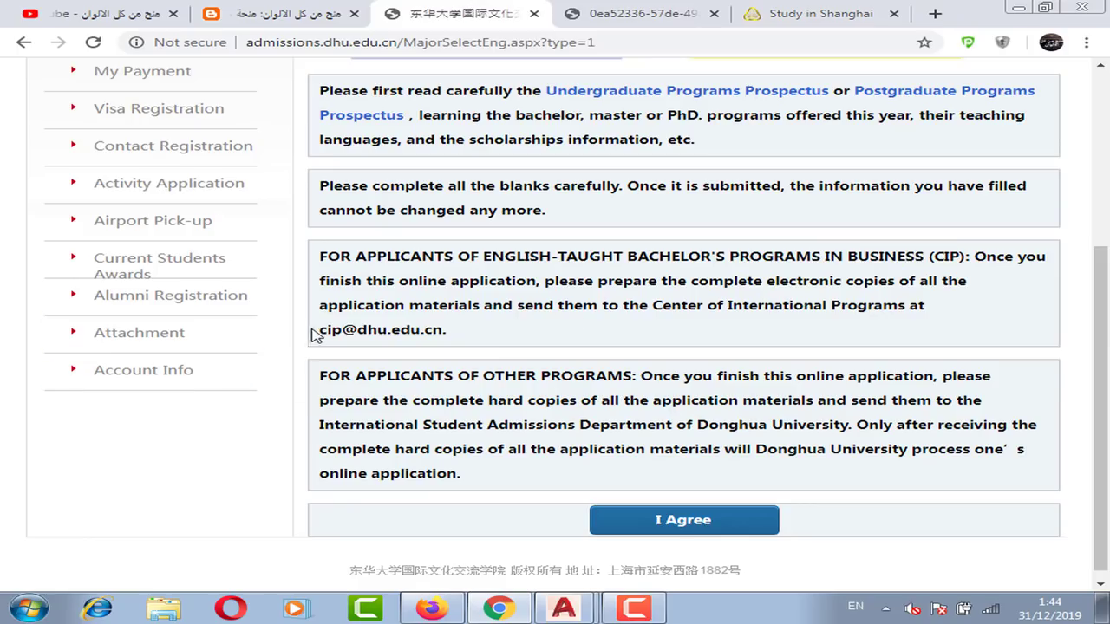
drag(320, 329, 444, 330)
click(501, 328)
drag(850, 259, 926, 259)
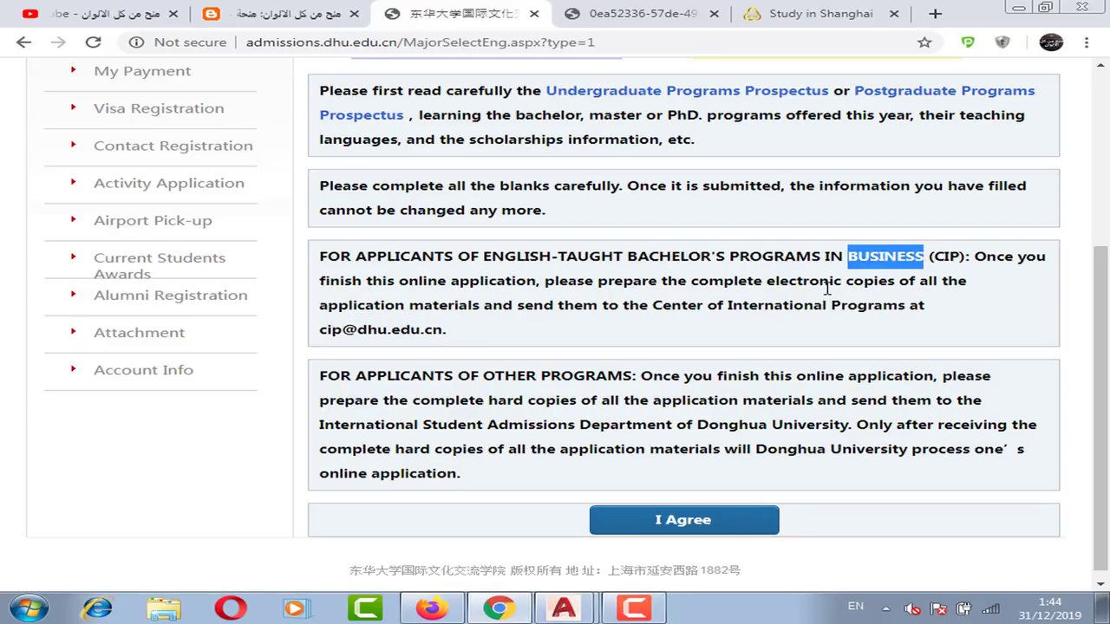
click(825, 294)
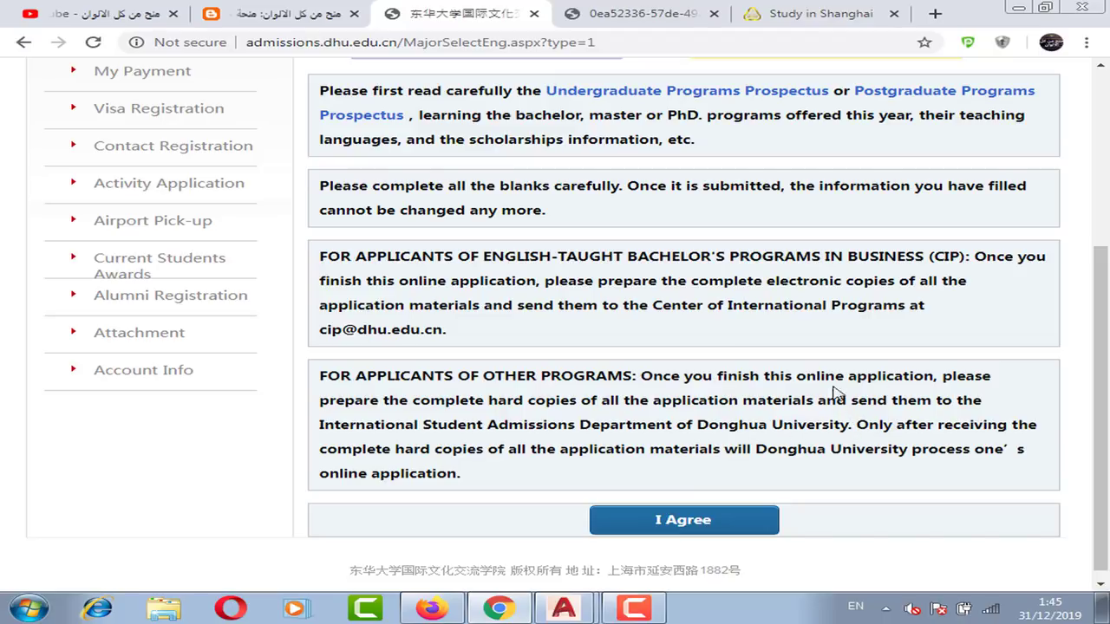
Step: Examine the notice for applicants of other programs about hard copies and the department that receives them
drag(433, 372, 935, 483)
click(891, 469)
drag(516, 405, 578, 406)
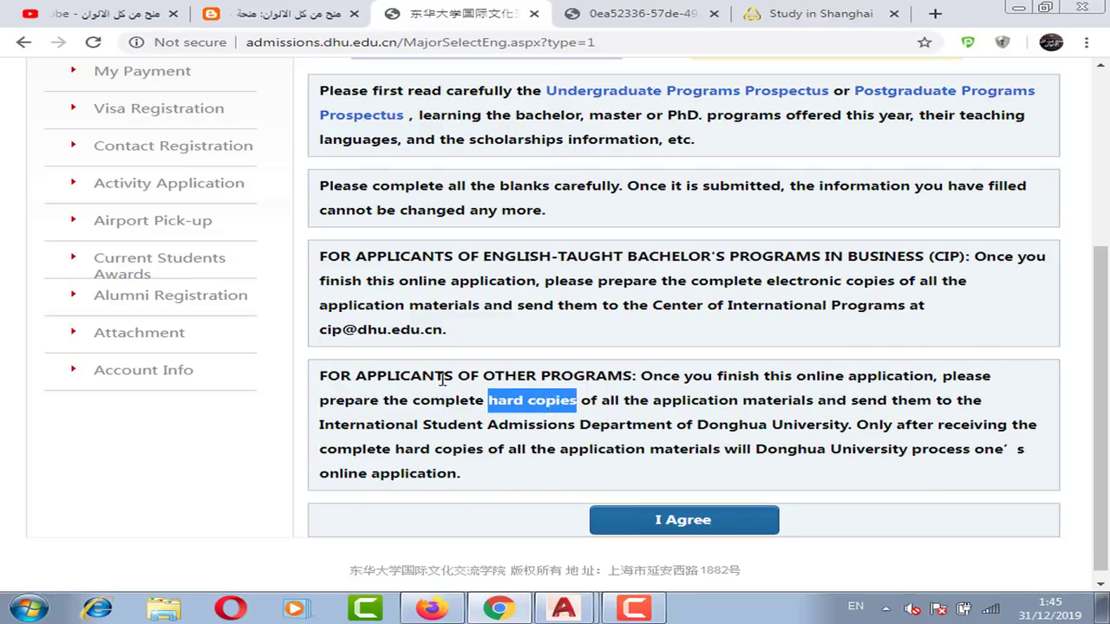
click(545, 400)
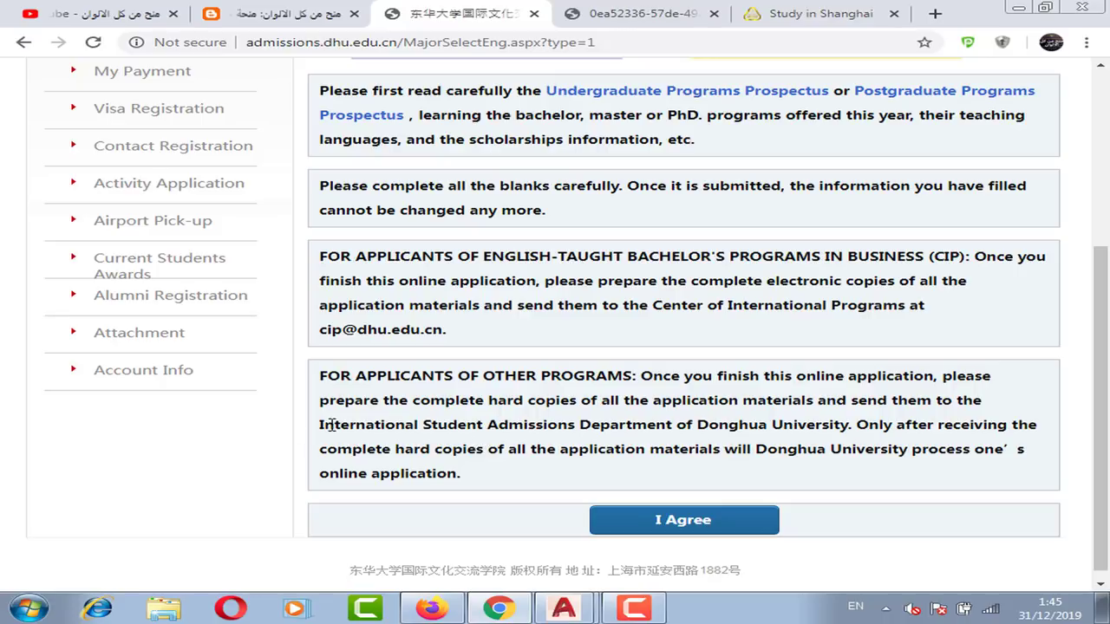
drag(336, 424, 848, 436)
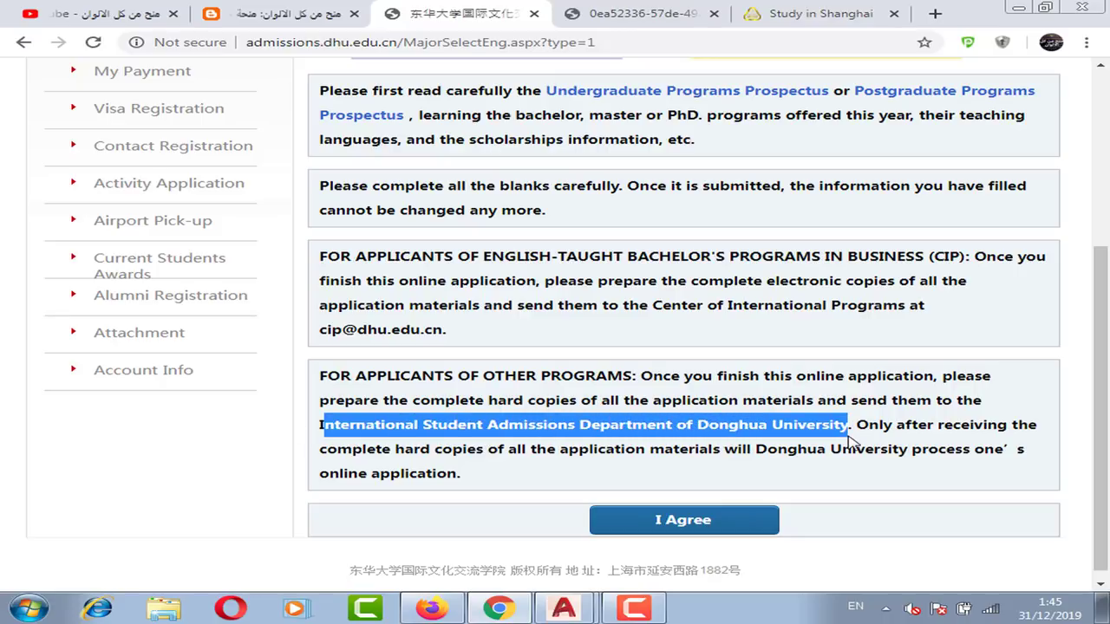
click(853, 424)
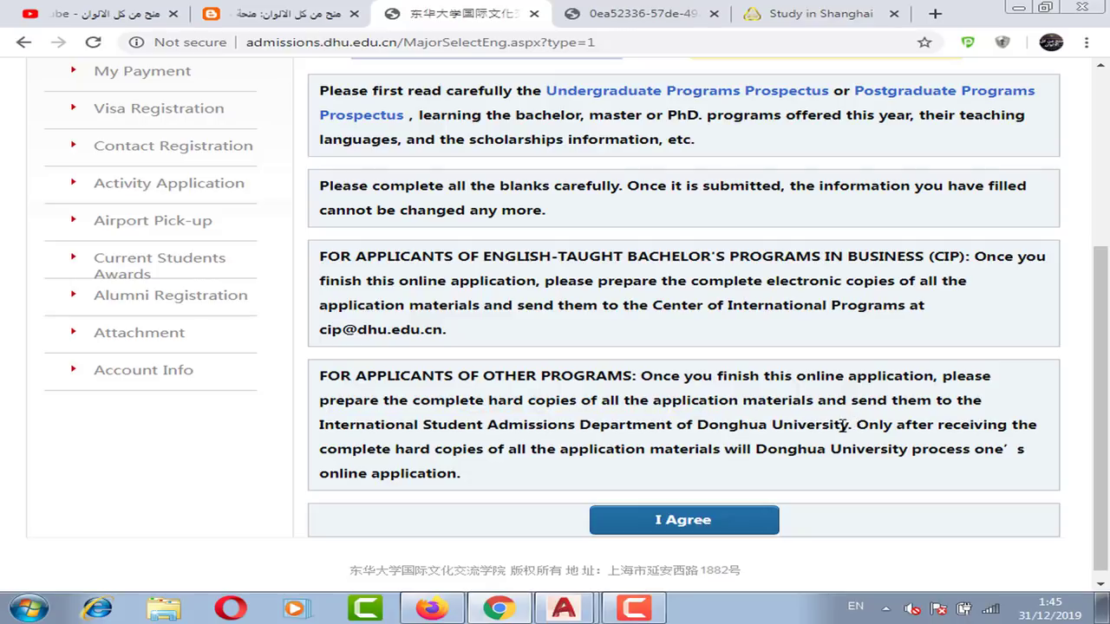
triple_click(756, 422)
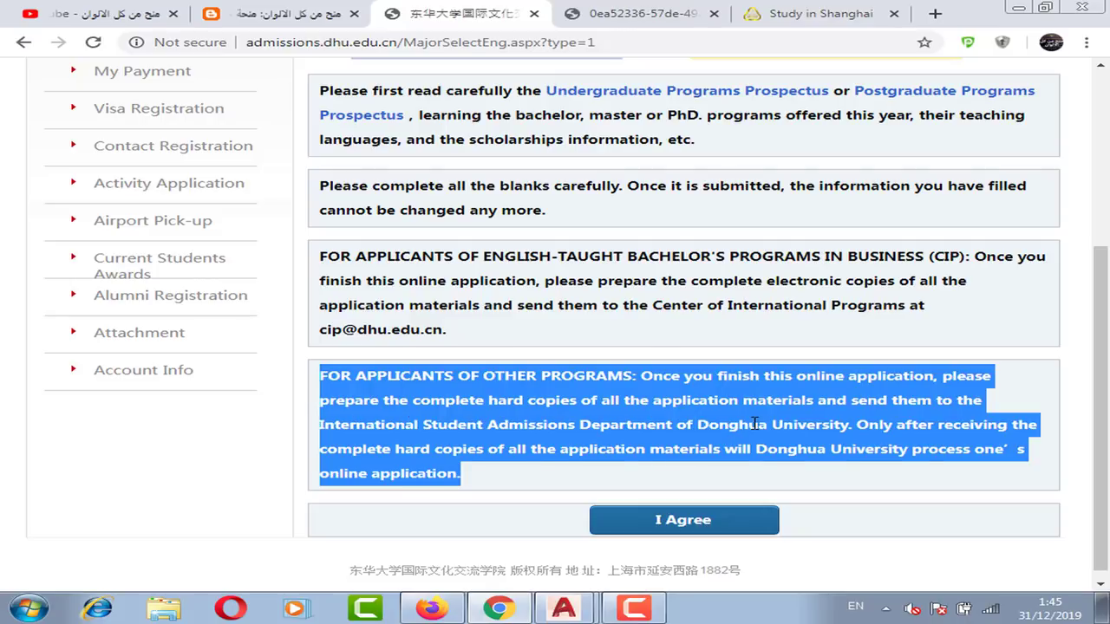
click(755, 423)
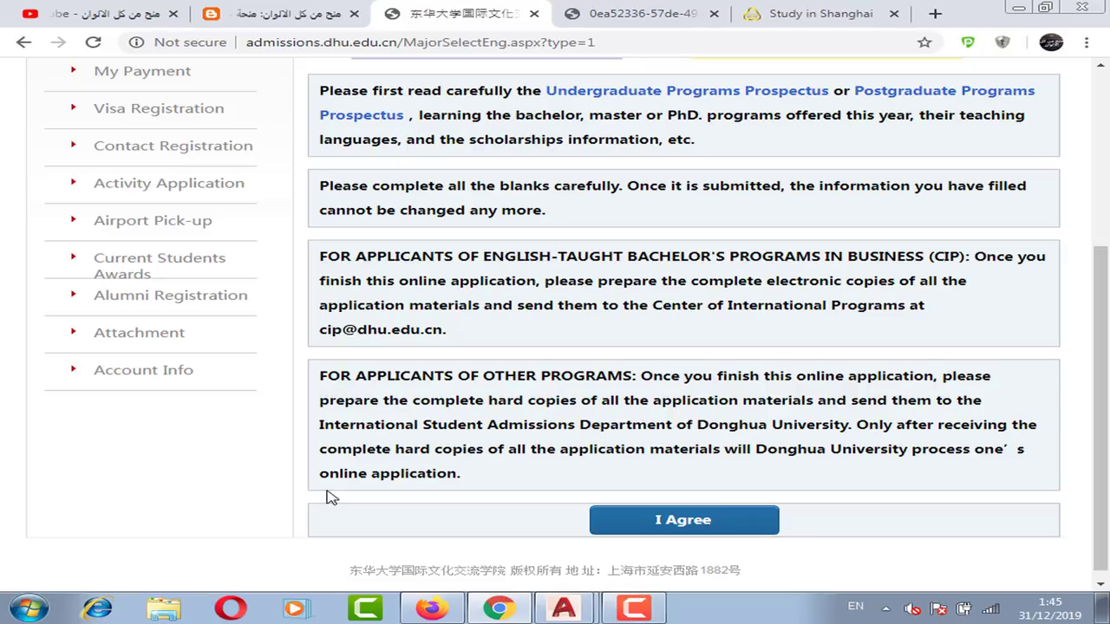
drag(318, 479, 493, 490)
click(496, 491)
drag(320, 424, 678, 429)
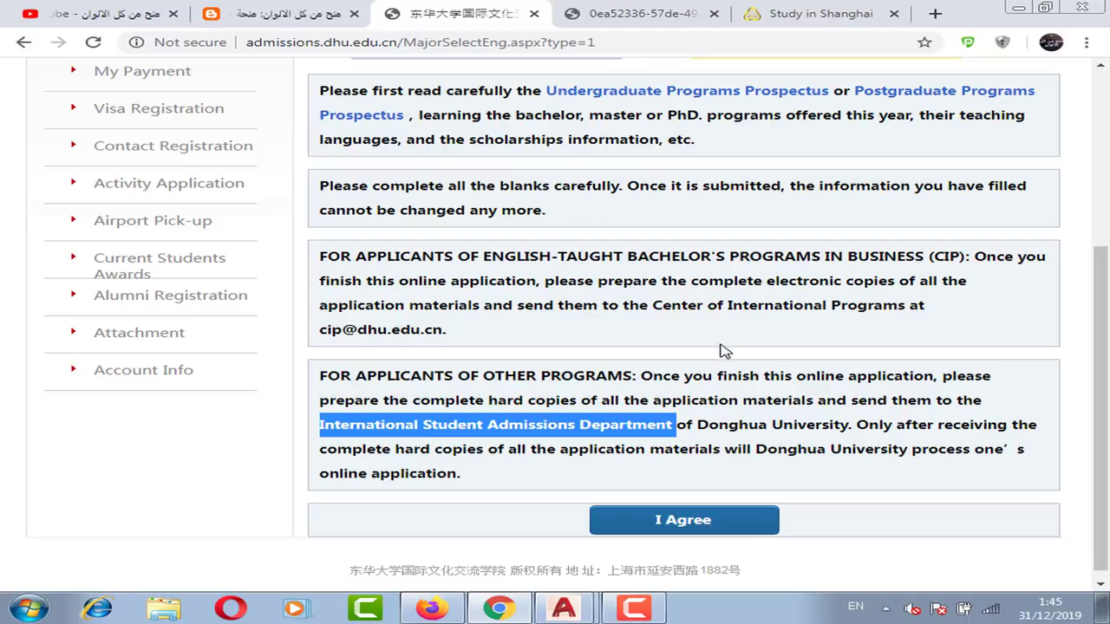
click(683, 429)
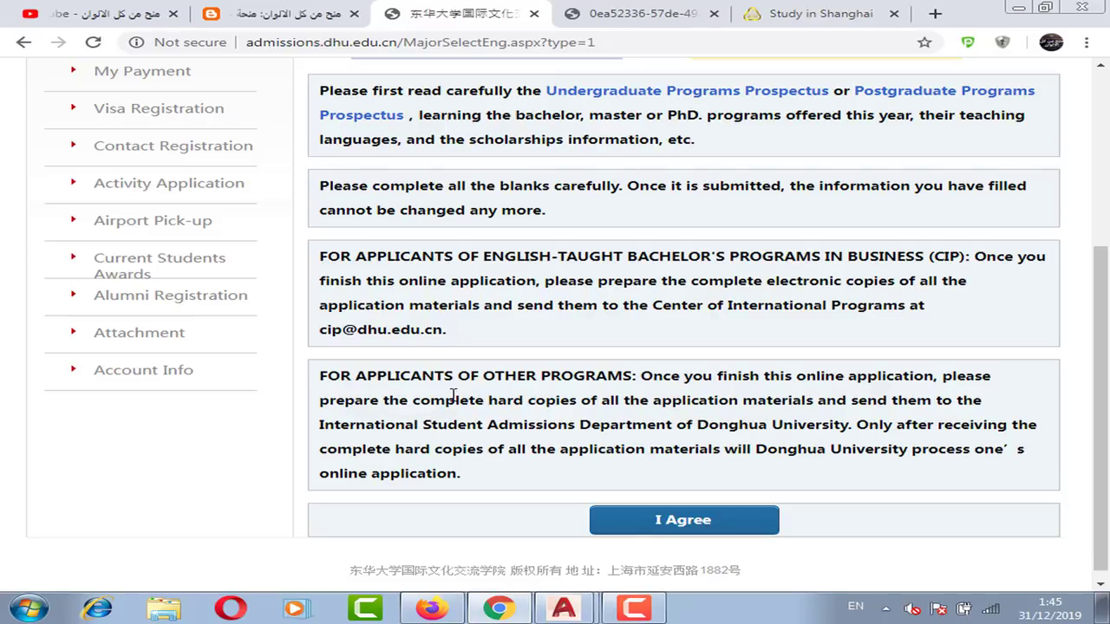
Step: Recheck the prospectus links and notices, and agree to them to open the undergraduate application form
scroll(442, 422, up, 2)
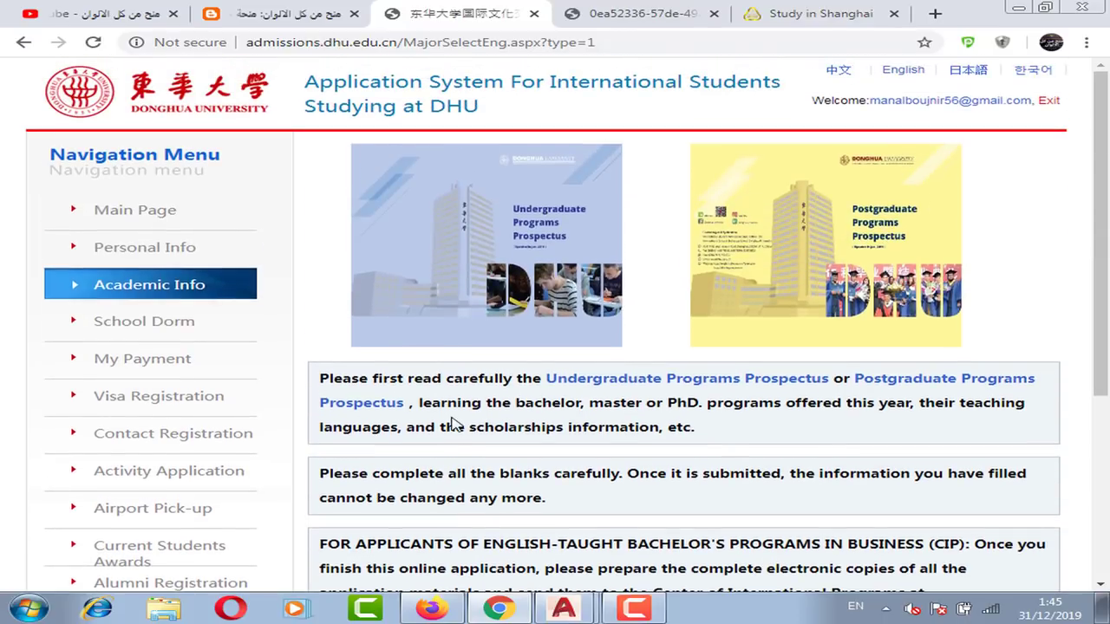
scroll(446, 422, down, 2)
scroll(451, 424, down, 1)
scroll(657, 236, up, 2)
scroll(737, 485, down, 2)
click(680, 518)
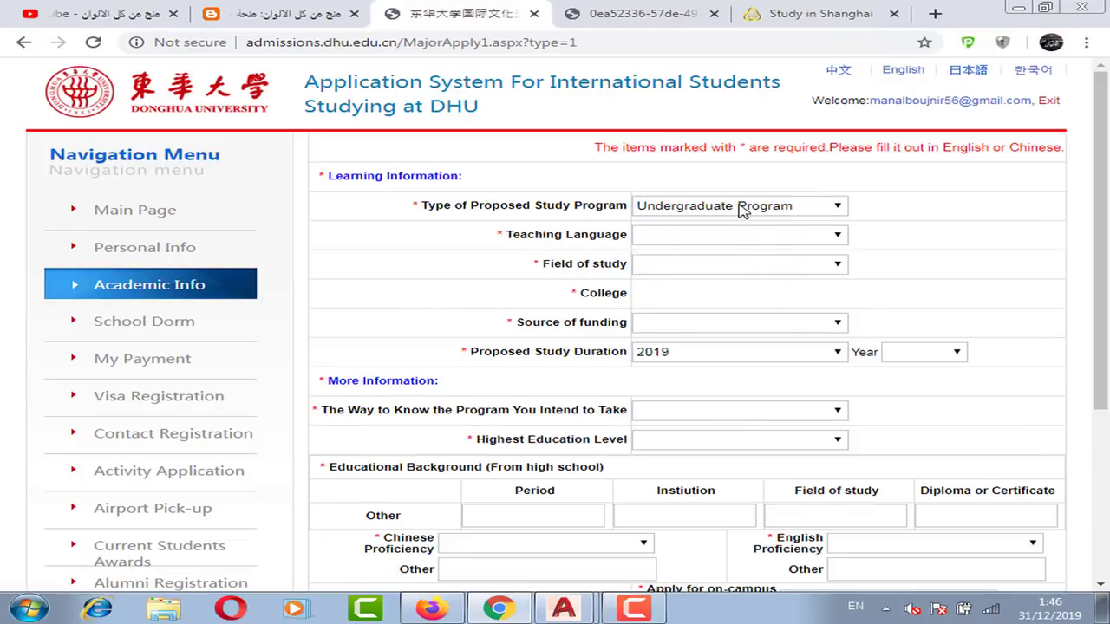
Step: Check the available choices for the type of proposed study program and the source of funding
click(739, 206)
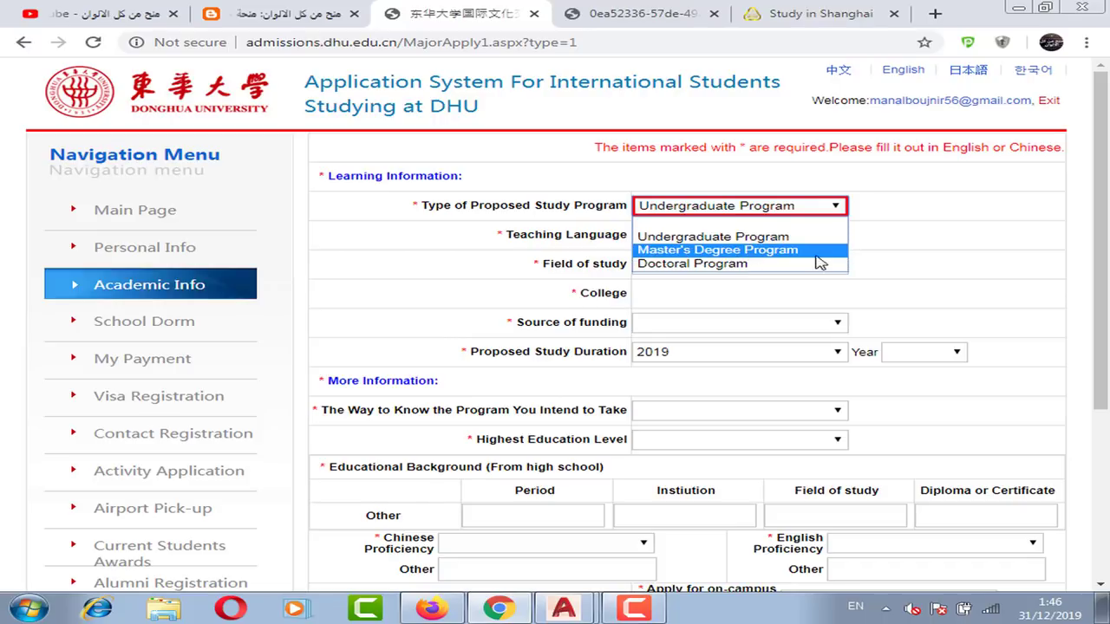
click(550, 289)
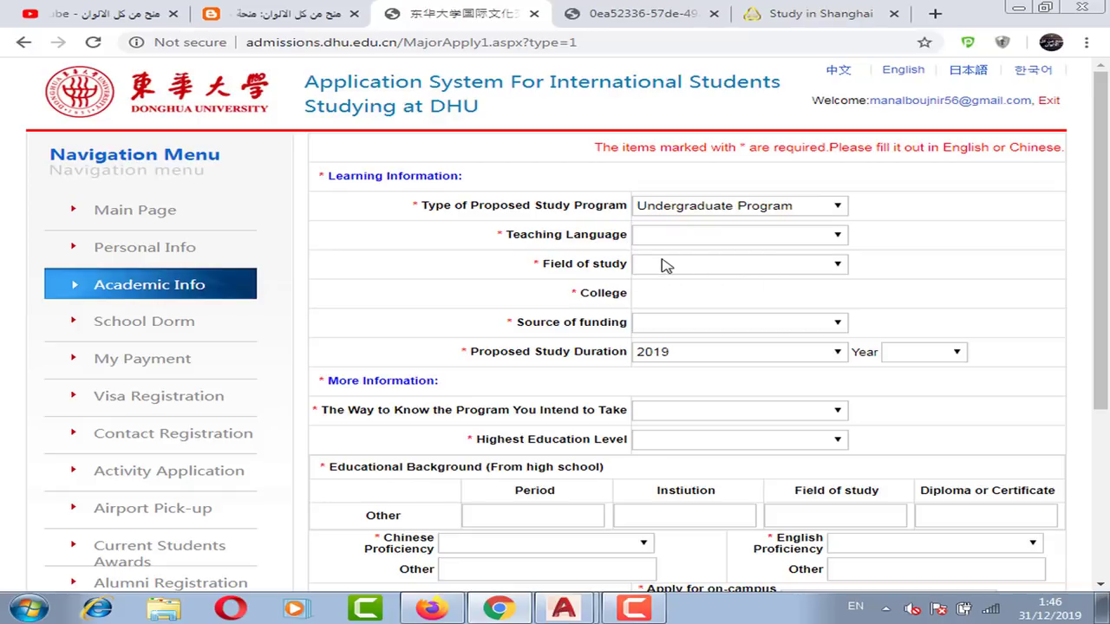
click(704, 325)
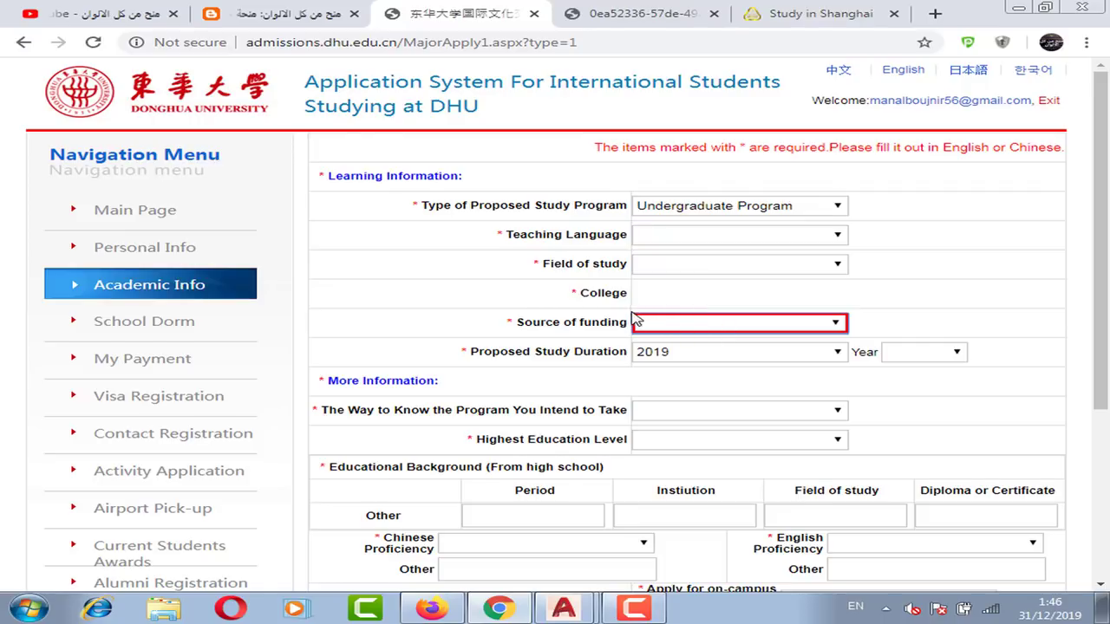
Step: Set the starting year of the Proposed Study Duration to 2020
scroll(641, 319, down, 1)
click(681, 277)
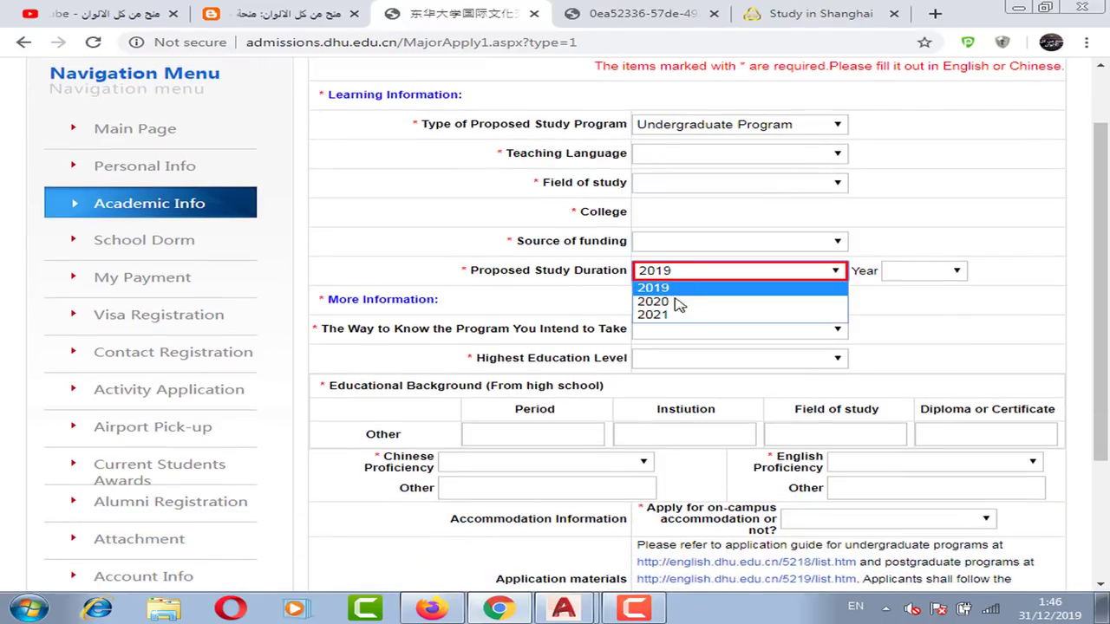
click(682, 301)
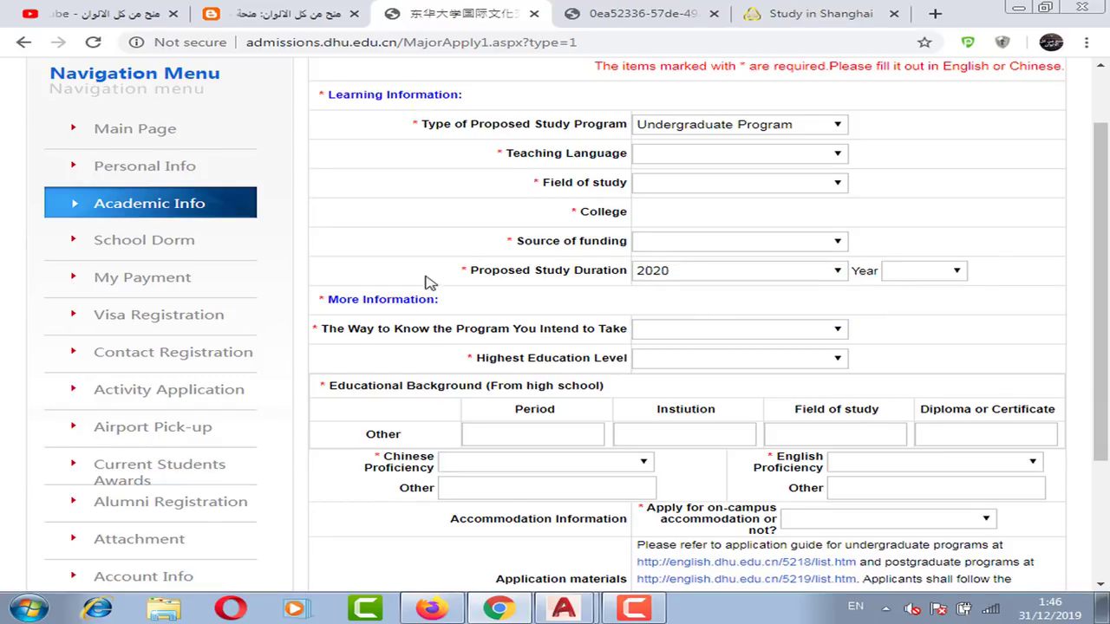
Step: Check the Highest Education Level options in the form's More Information section without choosing one
scroll(412, 279, down, 1)
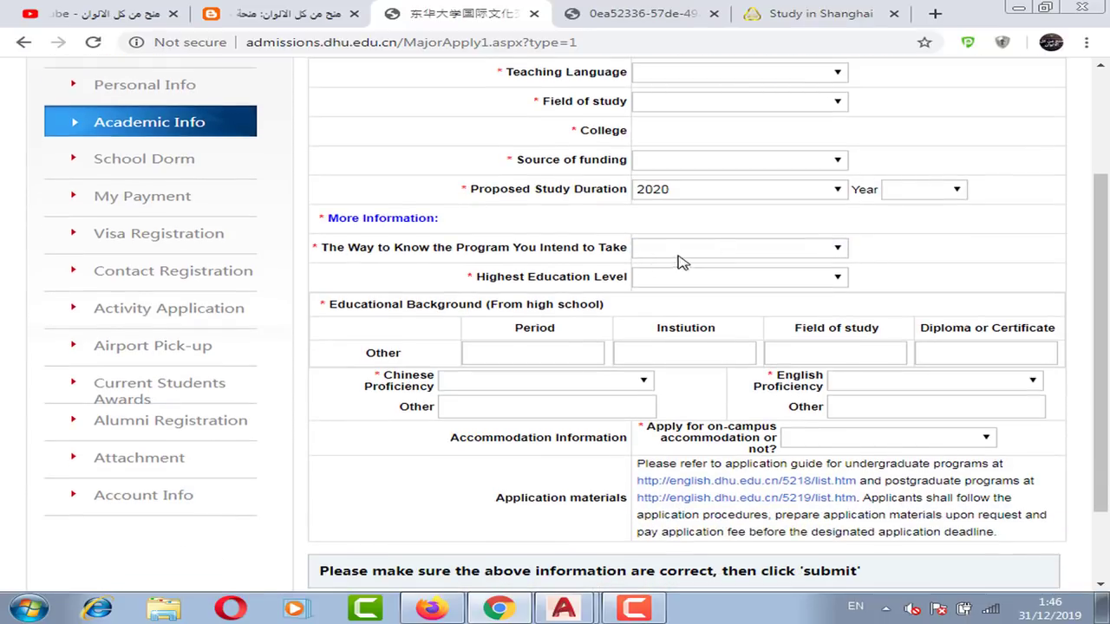
click(725, 280)
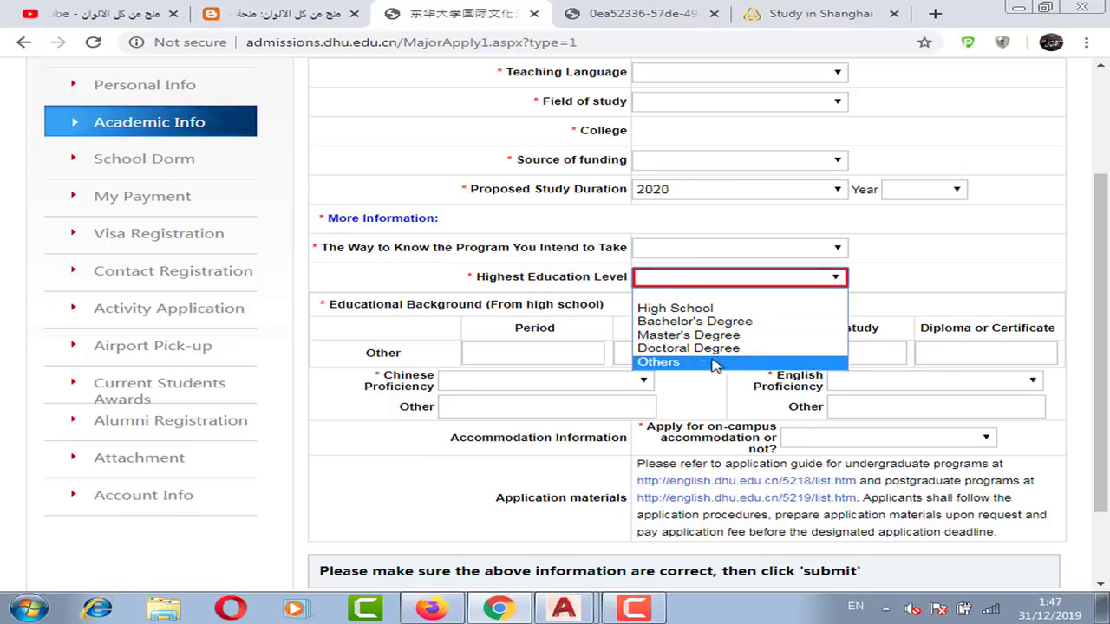
click(356, 403)
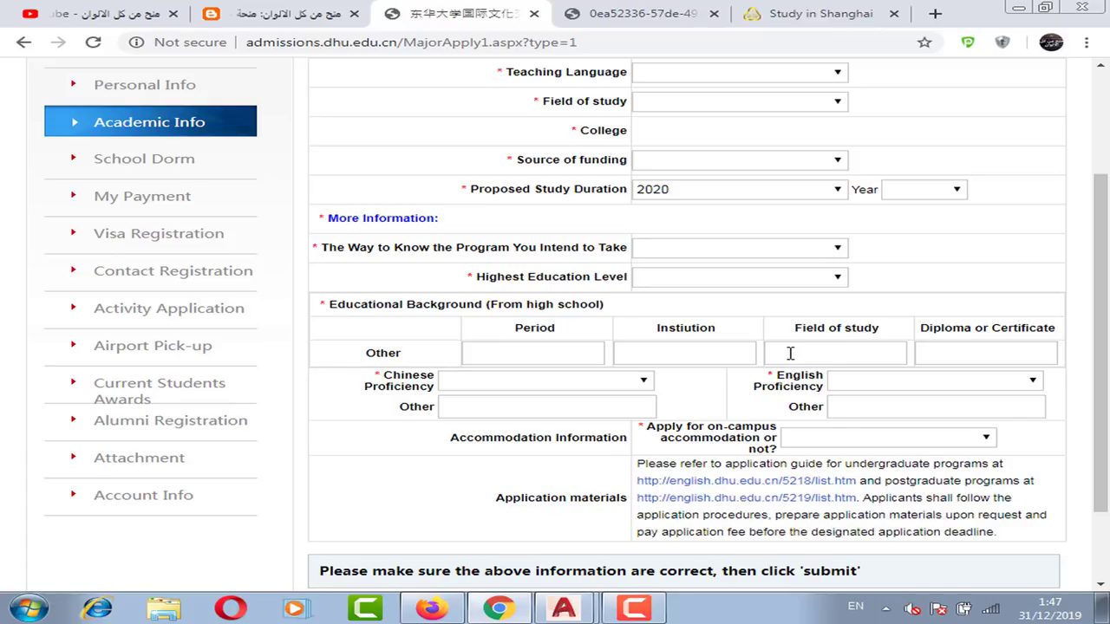
Step: Review the form's Diploma or Certificate, English Proficiency and remaining fields through to the submit section without filling them in
click(999, 353)
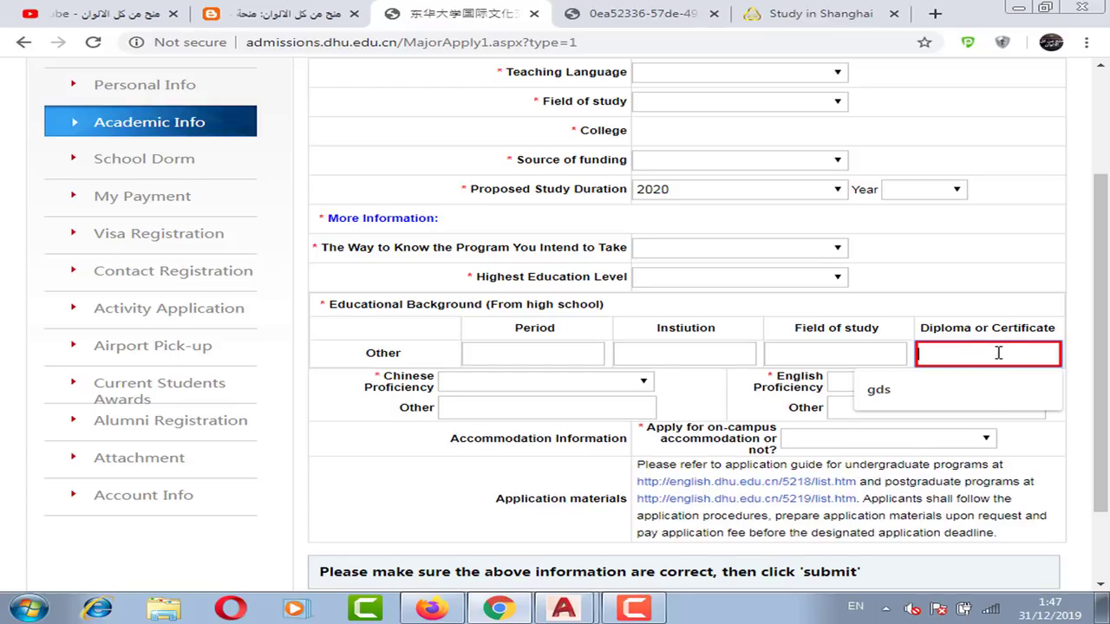
click(993, 321)
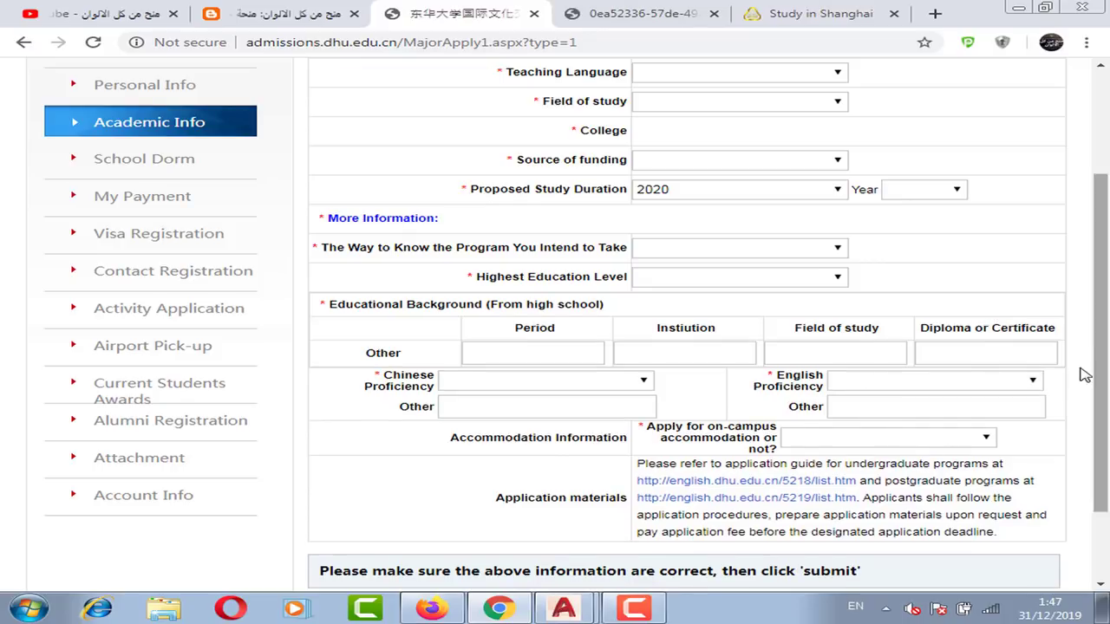
click(867, 382)
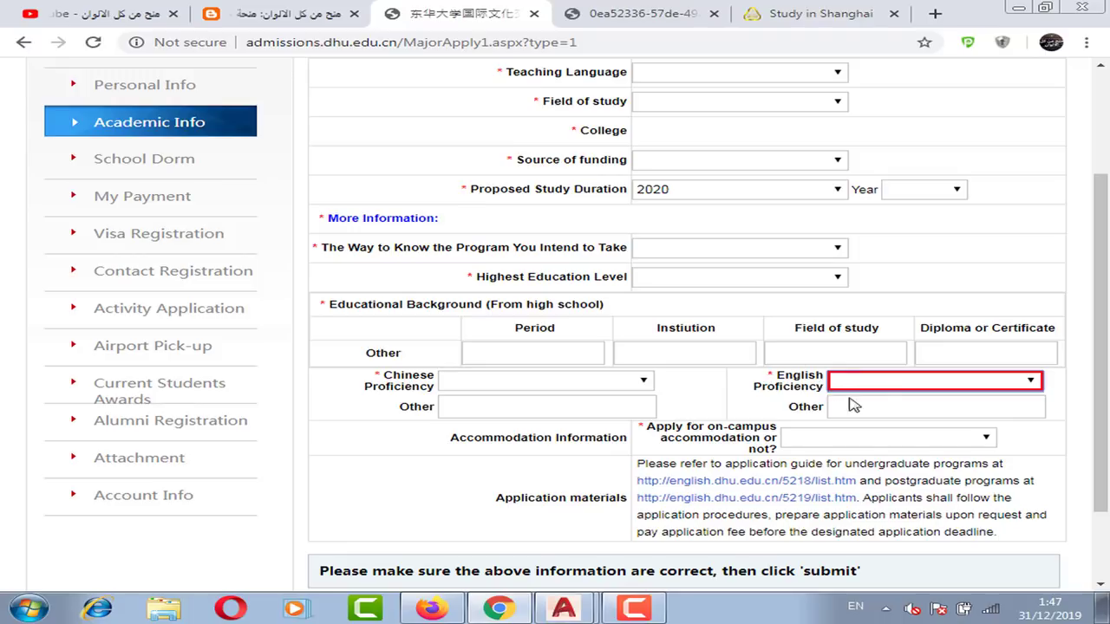
scroll(833, 391, down, 2)
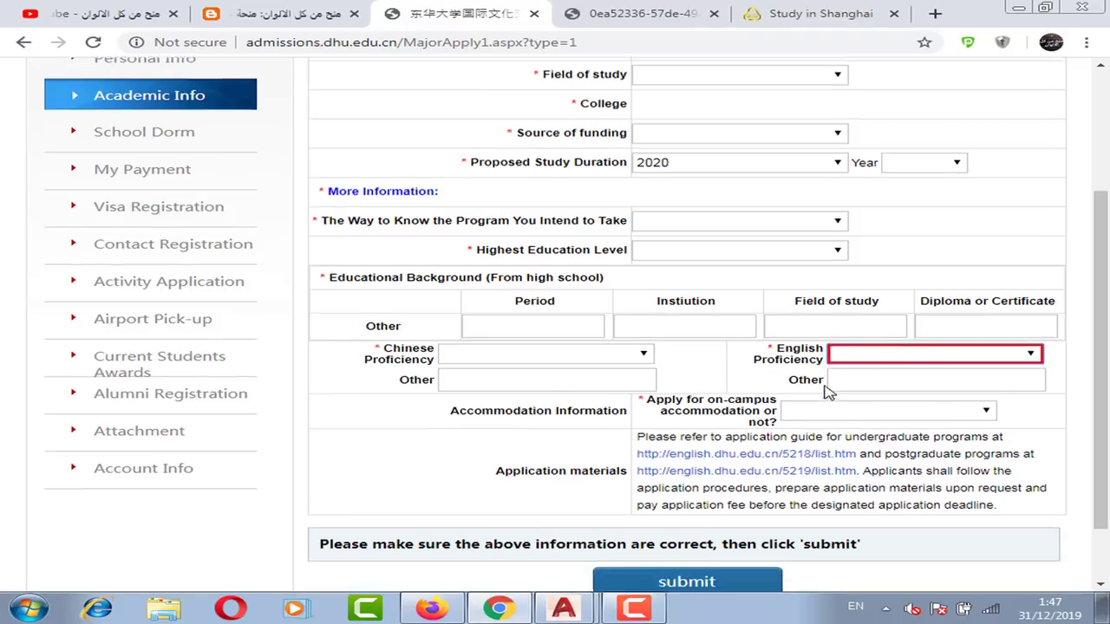
scroll(798, 294, up, 3)
scroll(696, 198, up, 1)
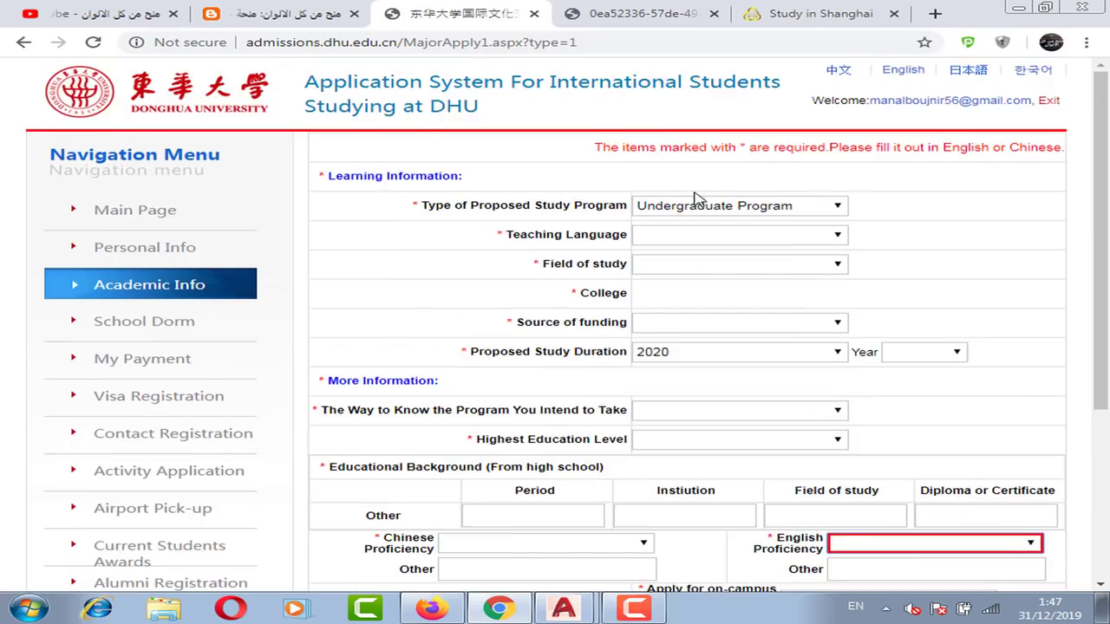
scroll(699, 198, down, 3)
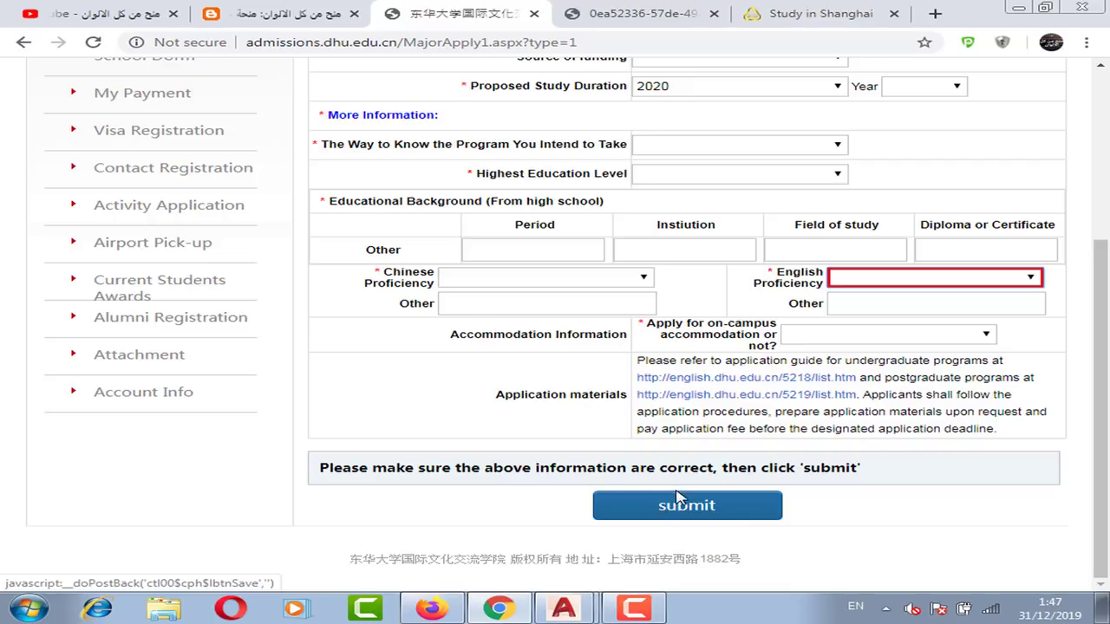
scroll(663, 494, up, 3)
scroll(664, 490, up, 1)
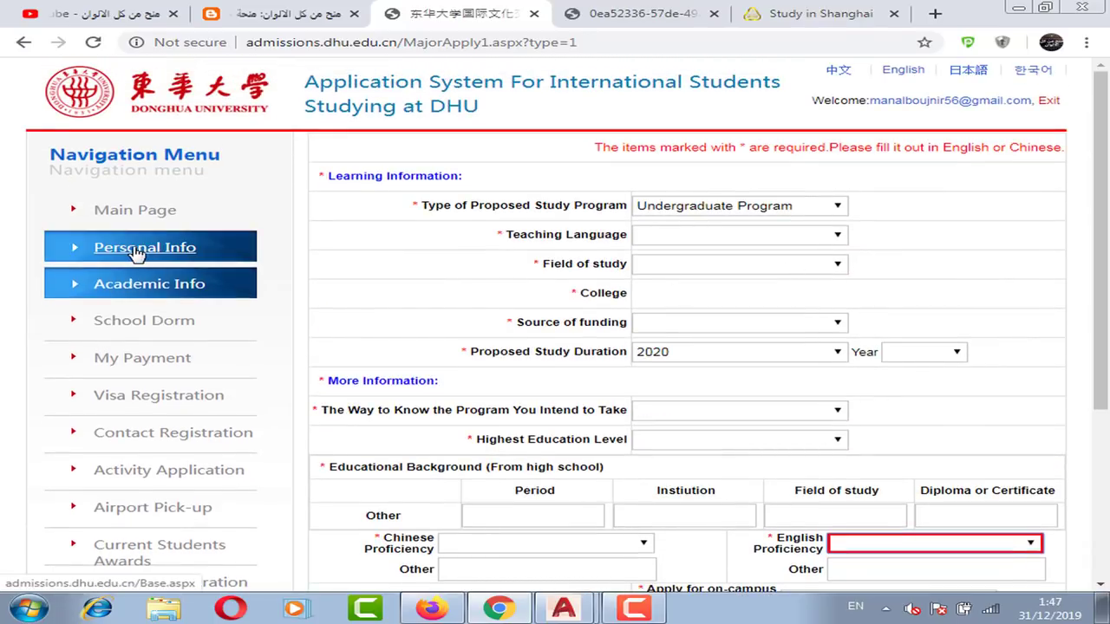
Step: Open the Application Progress of the 2020 Autumn undergraduate application from the academic information list and read its notice
click(146, 292)
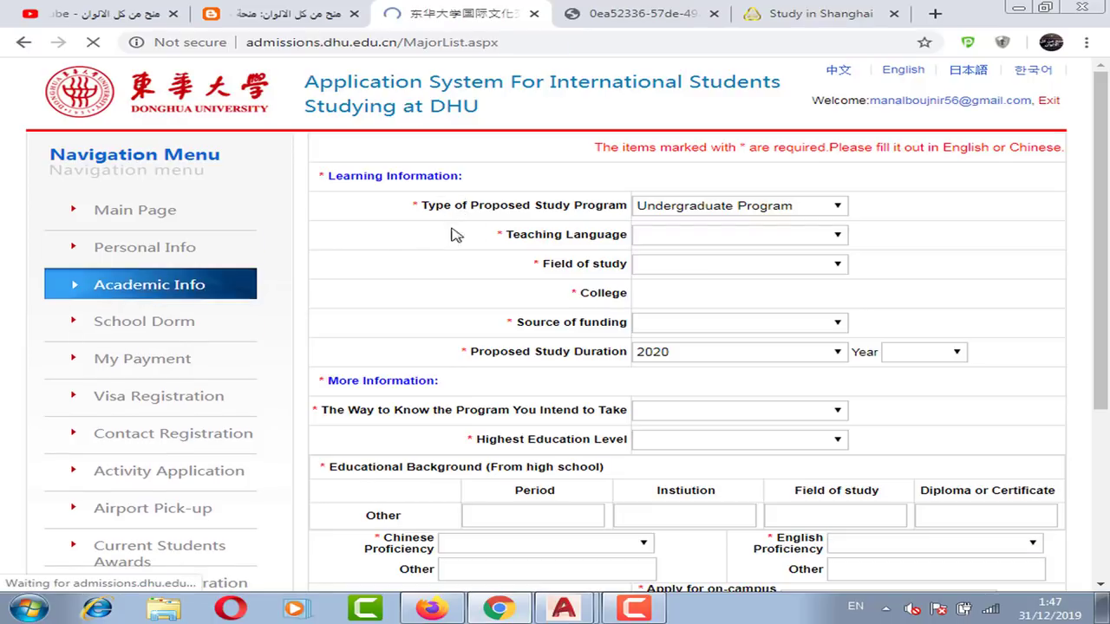
scroll(780, 191, down, 1)
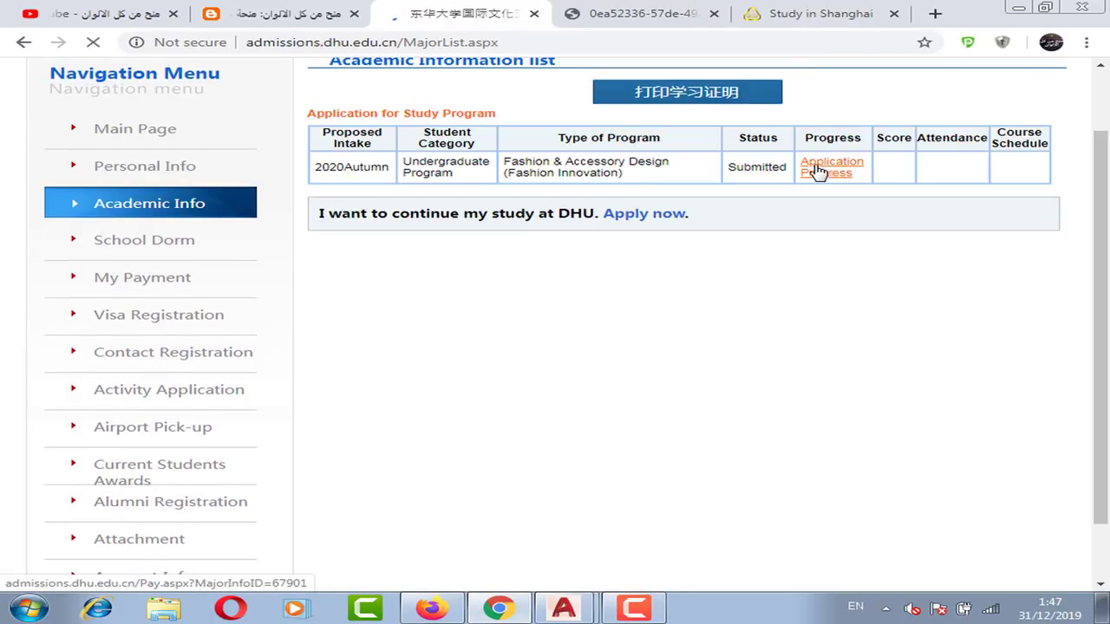
click(847, 172)
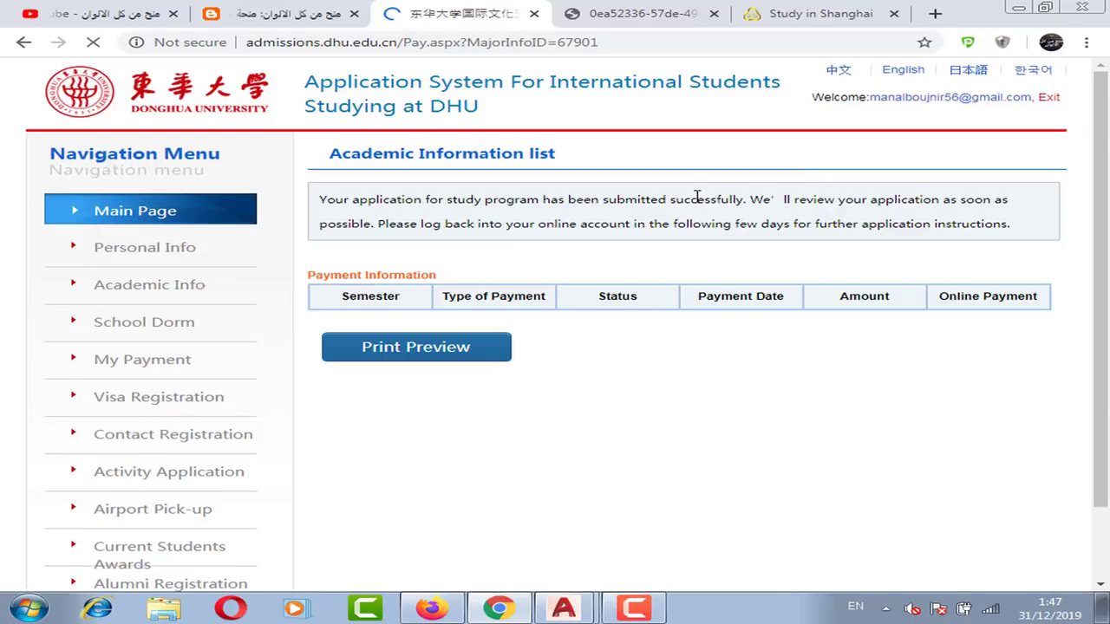
drag(320, 199, 743, 205)
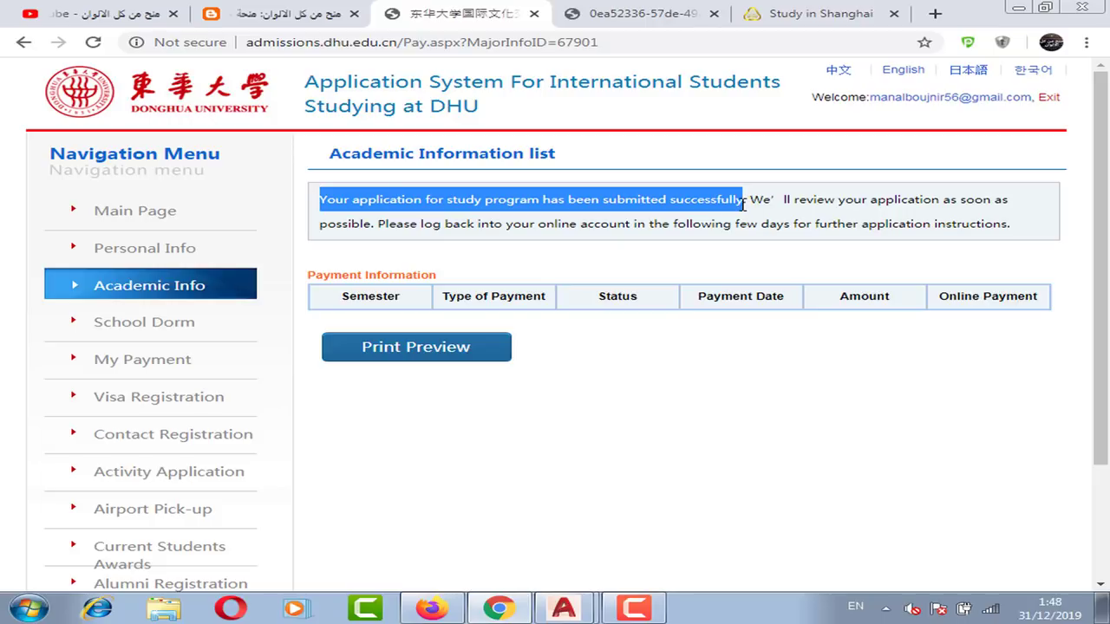
click(716, 199)
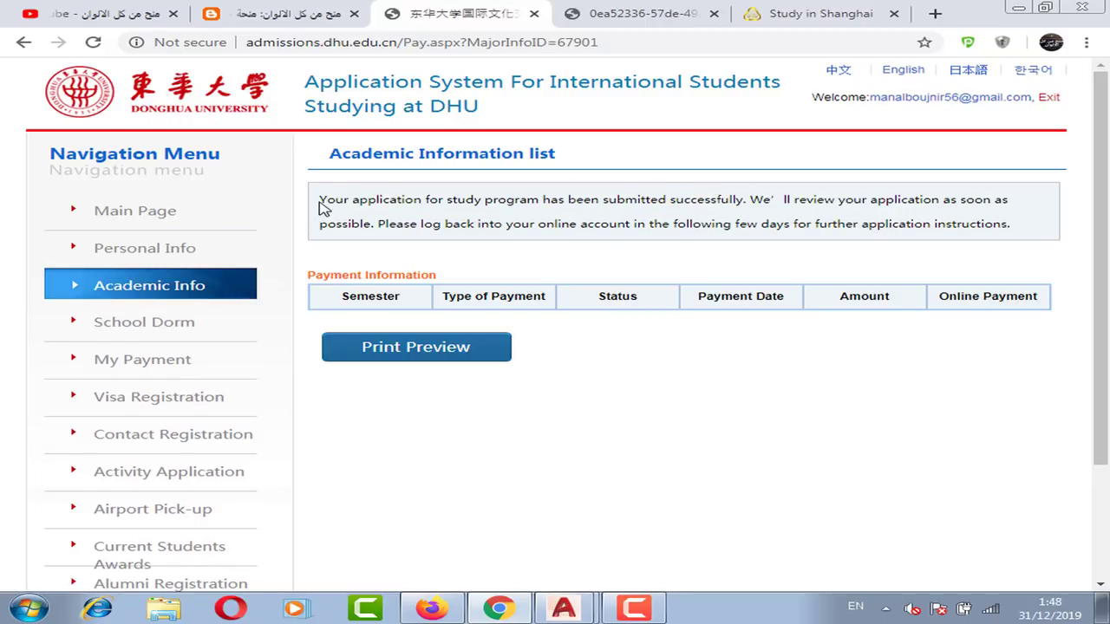
drag(321, 206, 1023, 223)
click(772, 199)
click(1026, 224)
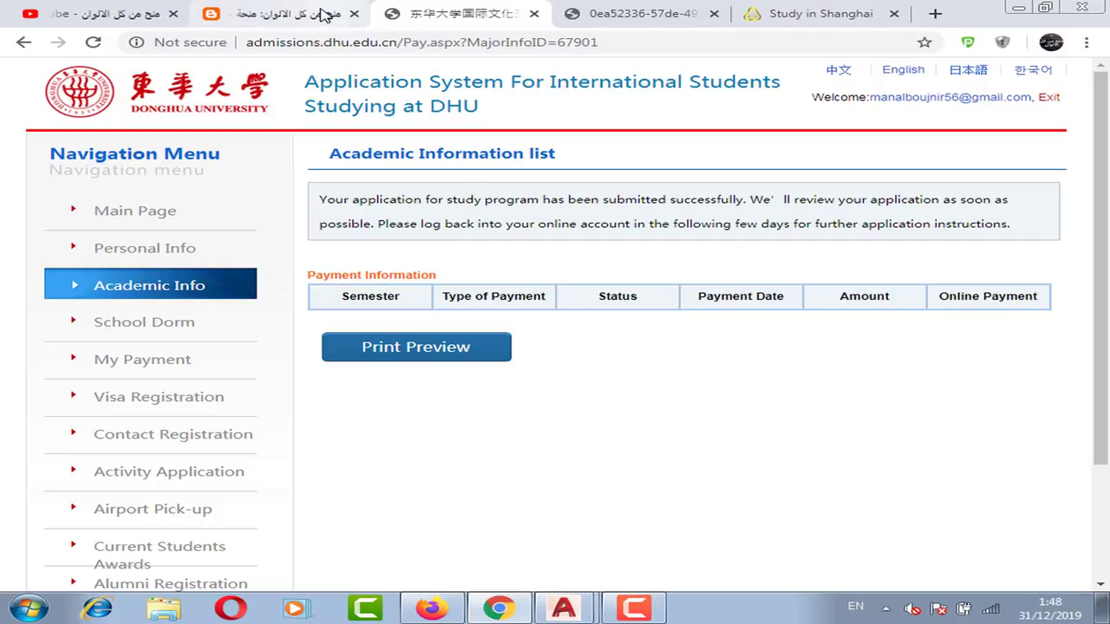
Step: Return to the scholarship blog post and check its required documents, application instructions and deadline
click(321, 14)
scroll(392, 195, down, 3)
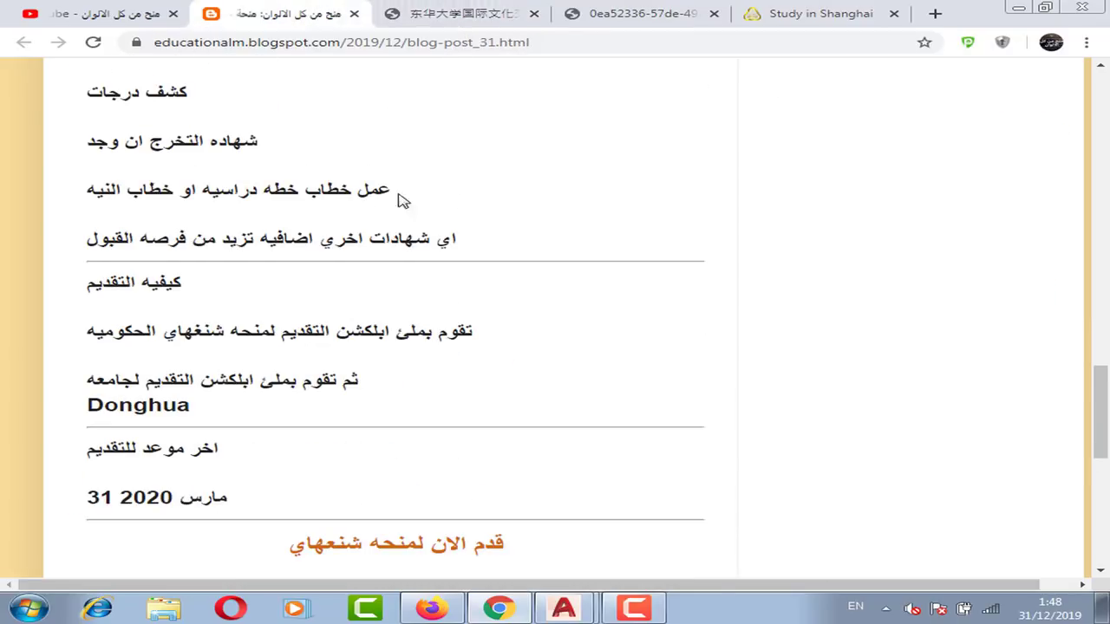
scroll(457, 199, up, 1)
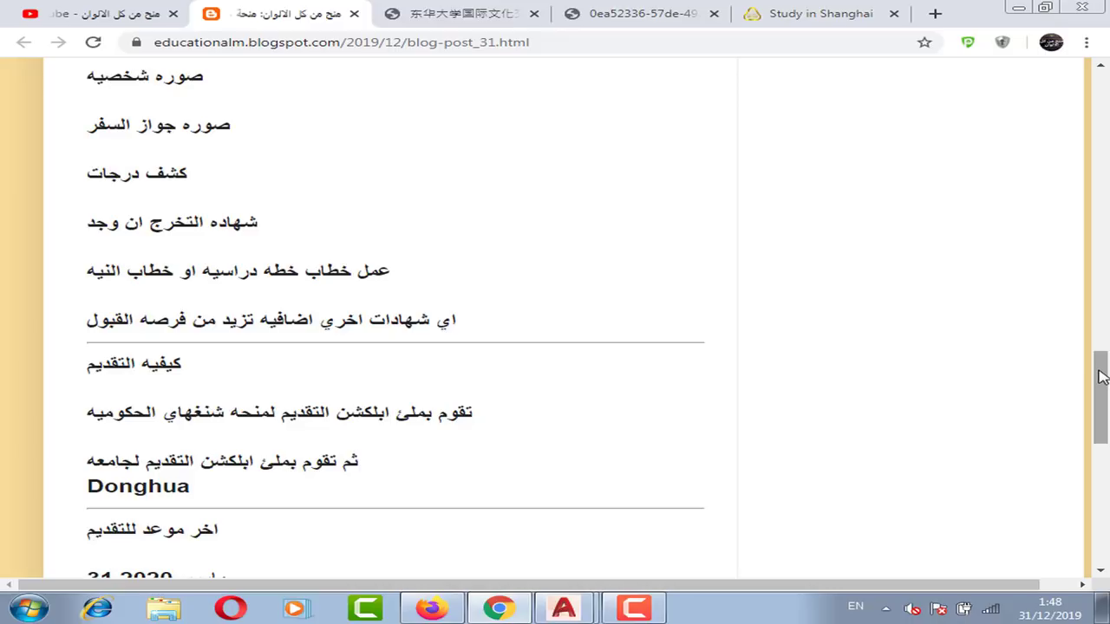
drag(1101, 376, 1102, 383)
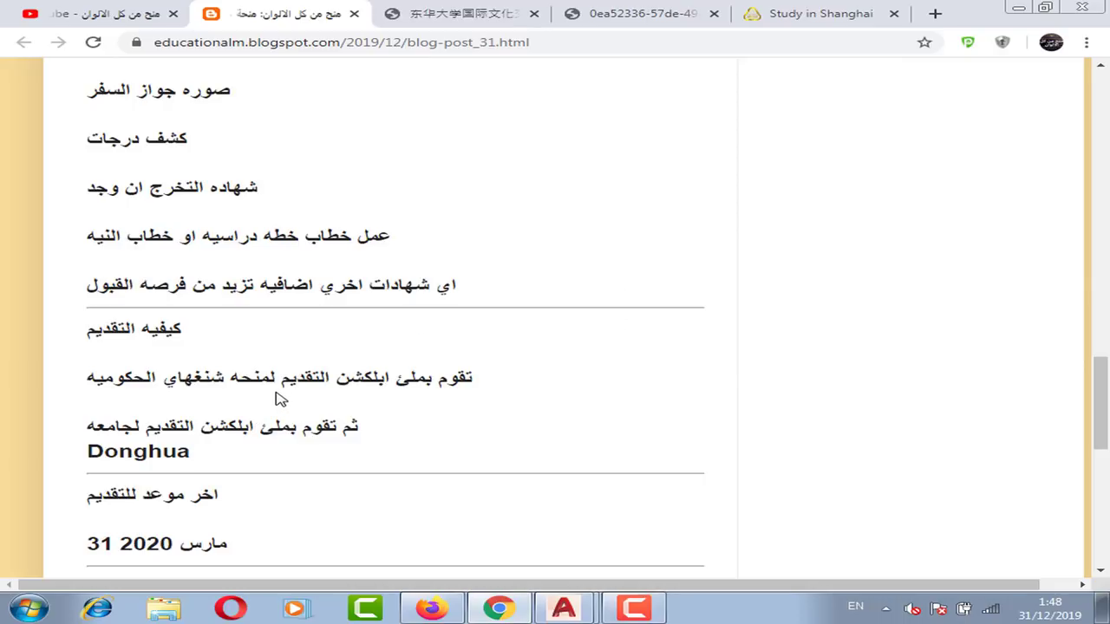
drag(223, 545, 116, 546)
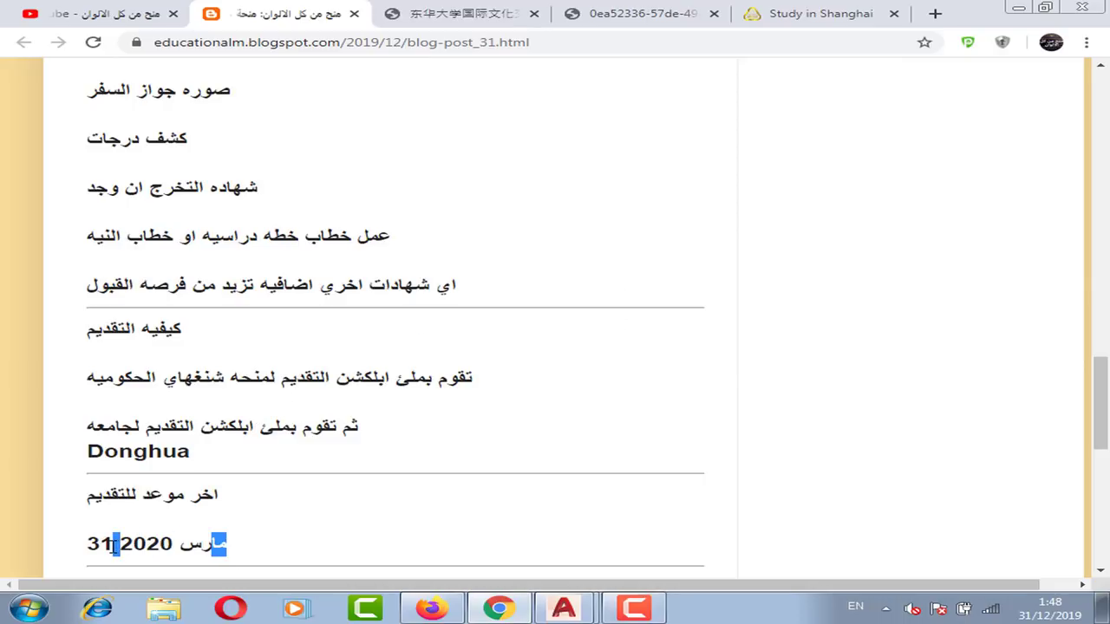
click(287, 552)
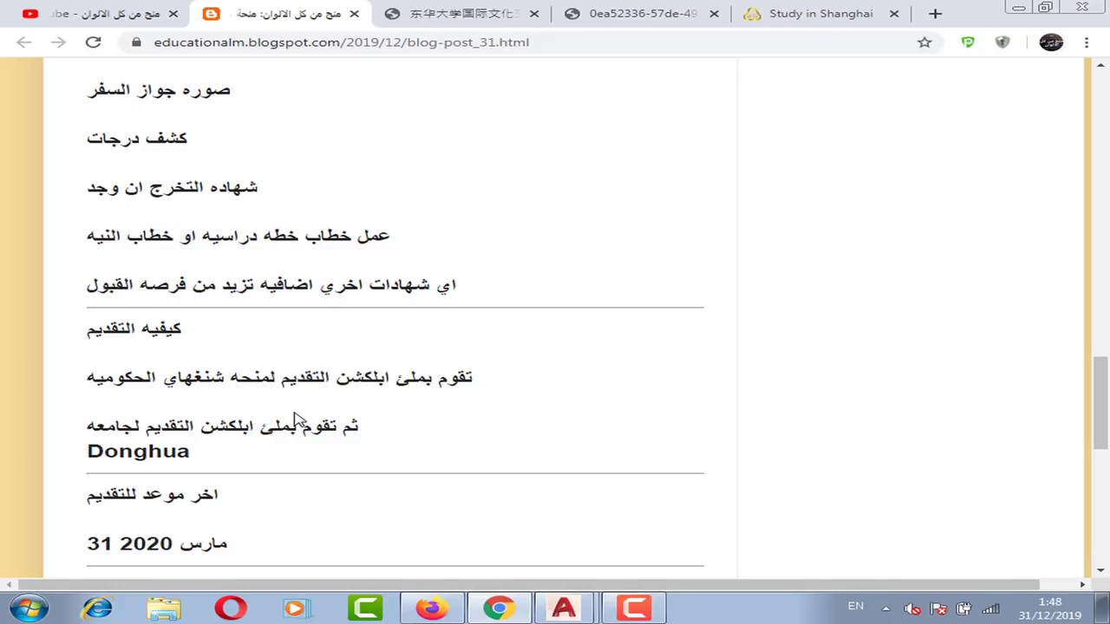
Step: Review the blog post's Type A and Type B funding, study levels and eligible countries
scroll(295, 421, up, 8)
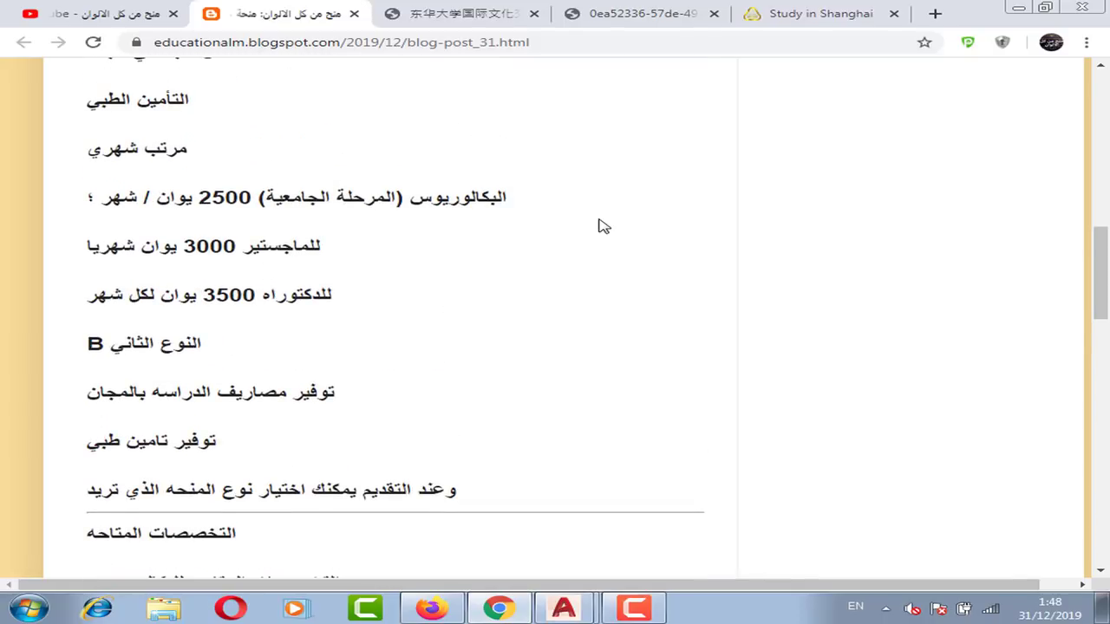
scroll(113, 221, up, 1)
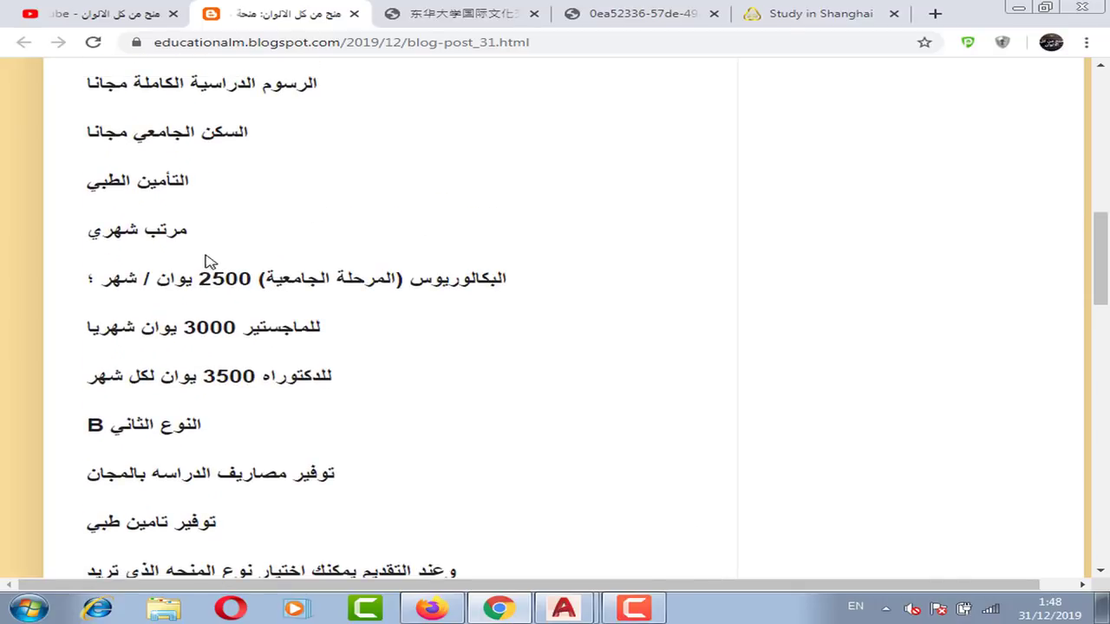
scroll(426, 193, up, 2)
scroll(426, 193, up, 5)
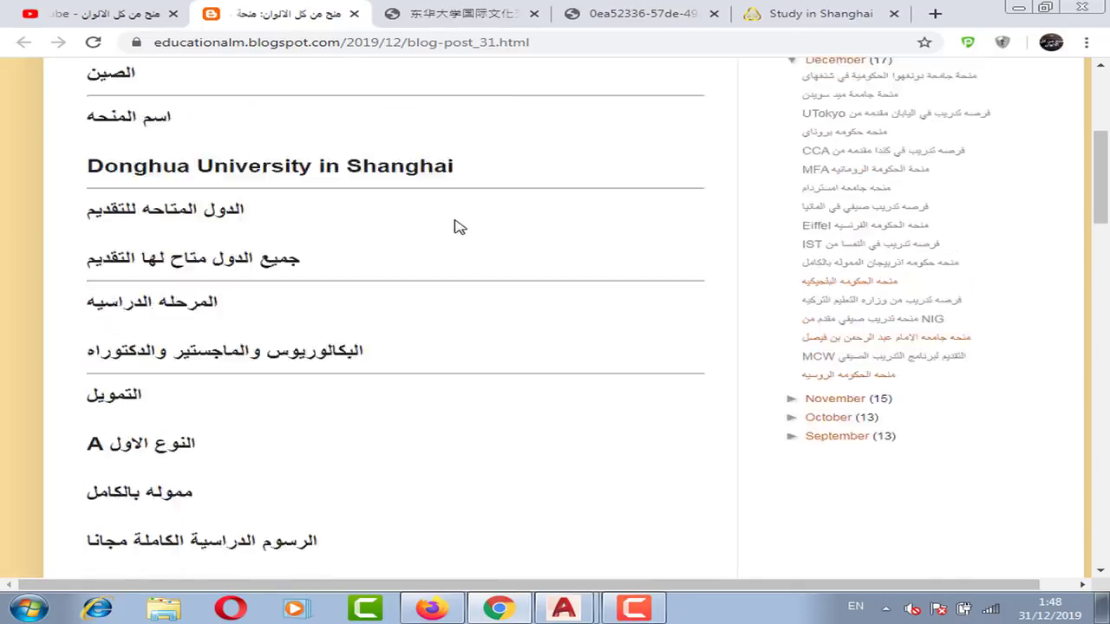